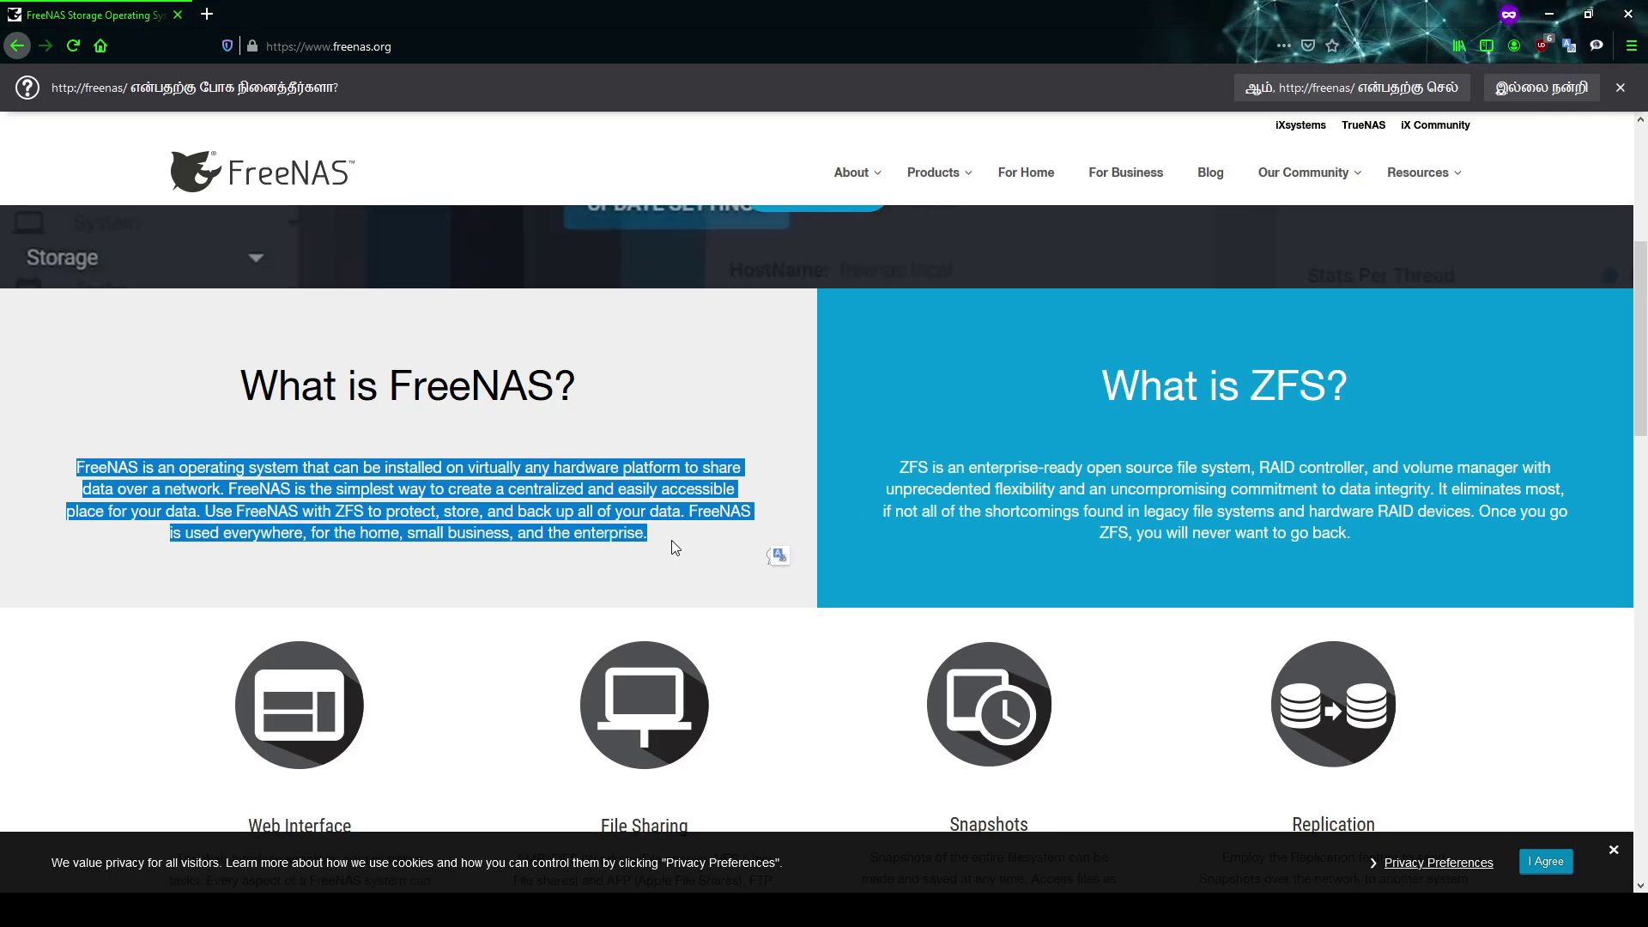
Read about FreeNAS features on the website, opening the Snapshots description and highlighting its text.
scroll(671, 541, "down", 5)
scroll(672, 544, "down", 4)
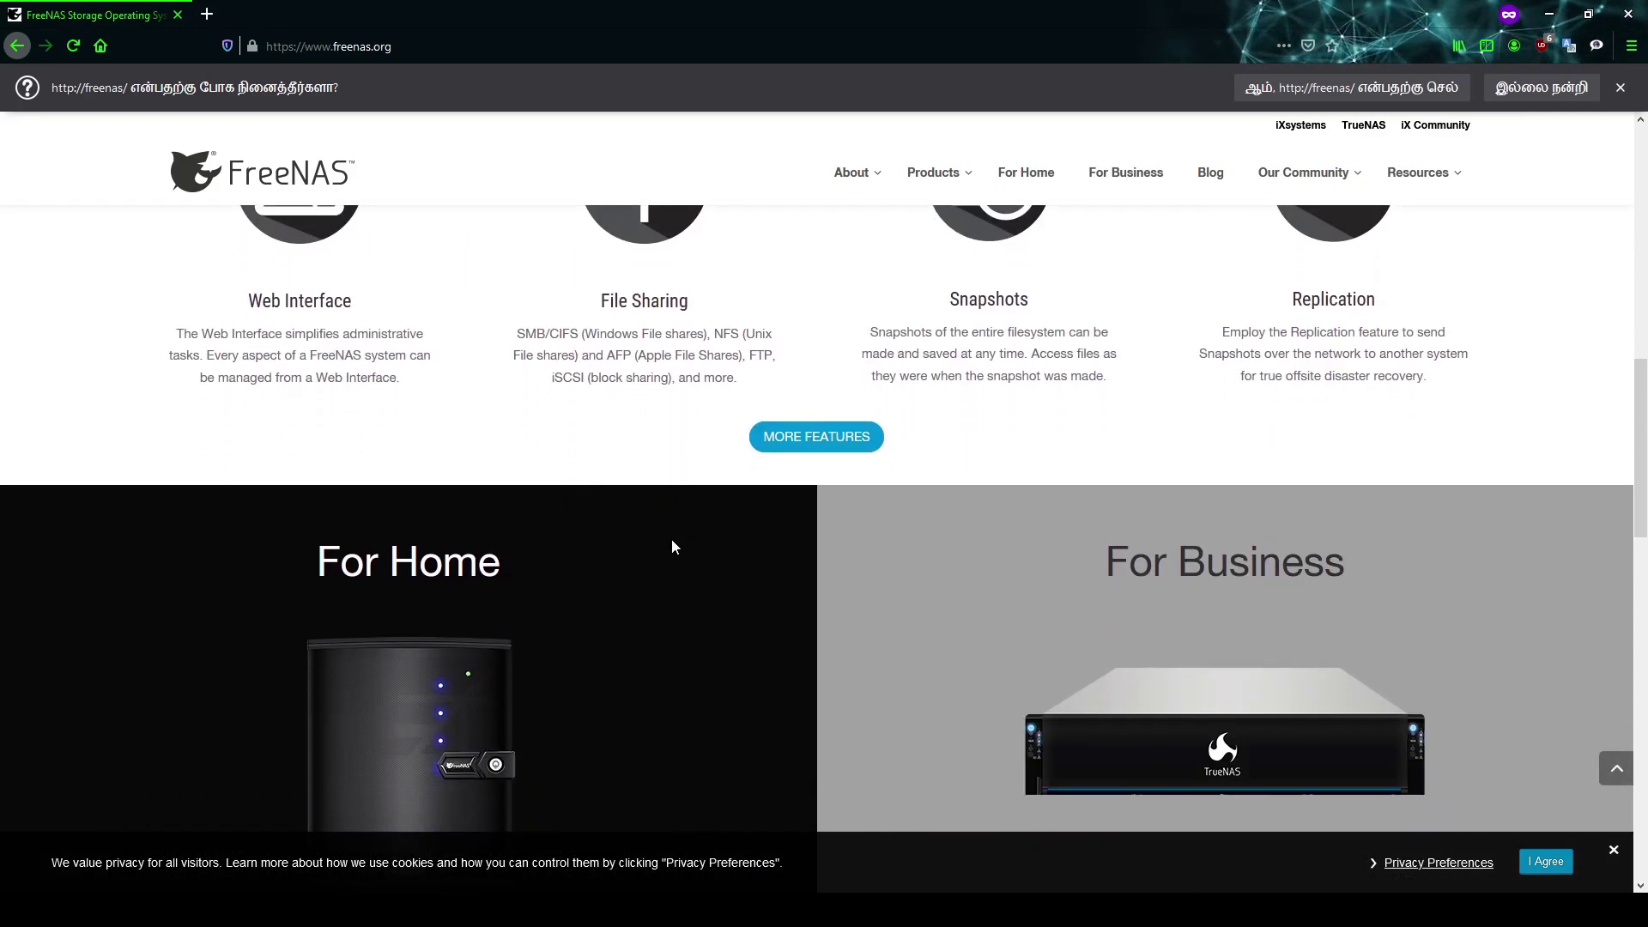
left_click(894, 504)
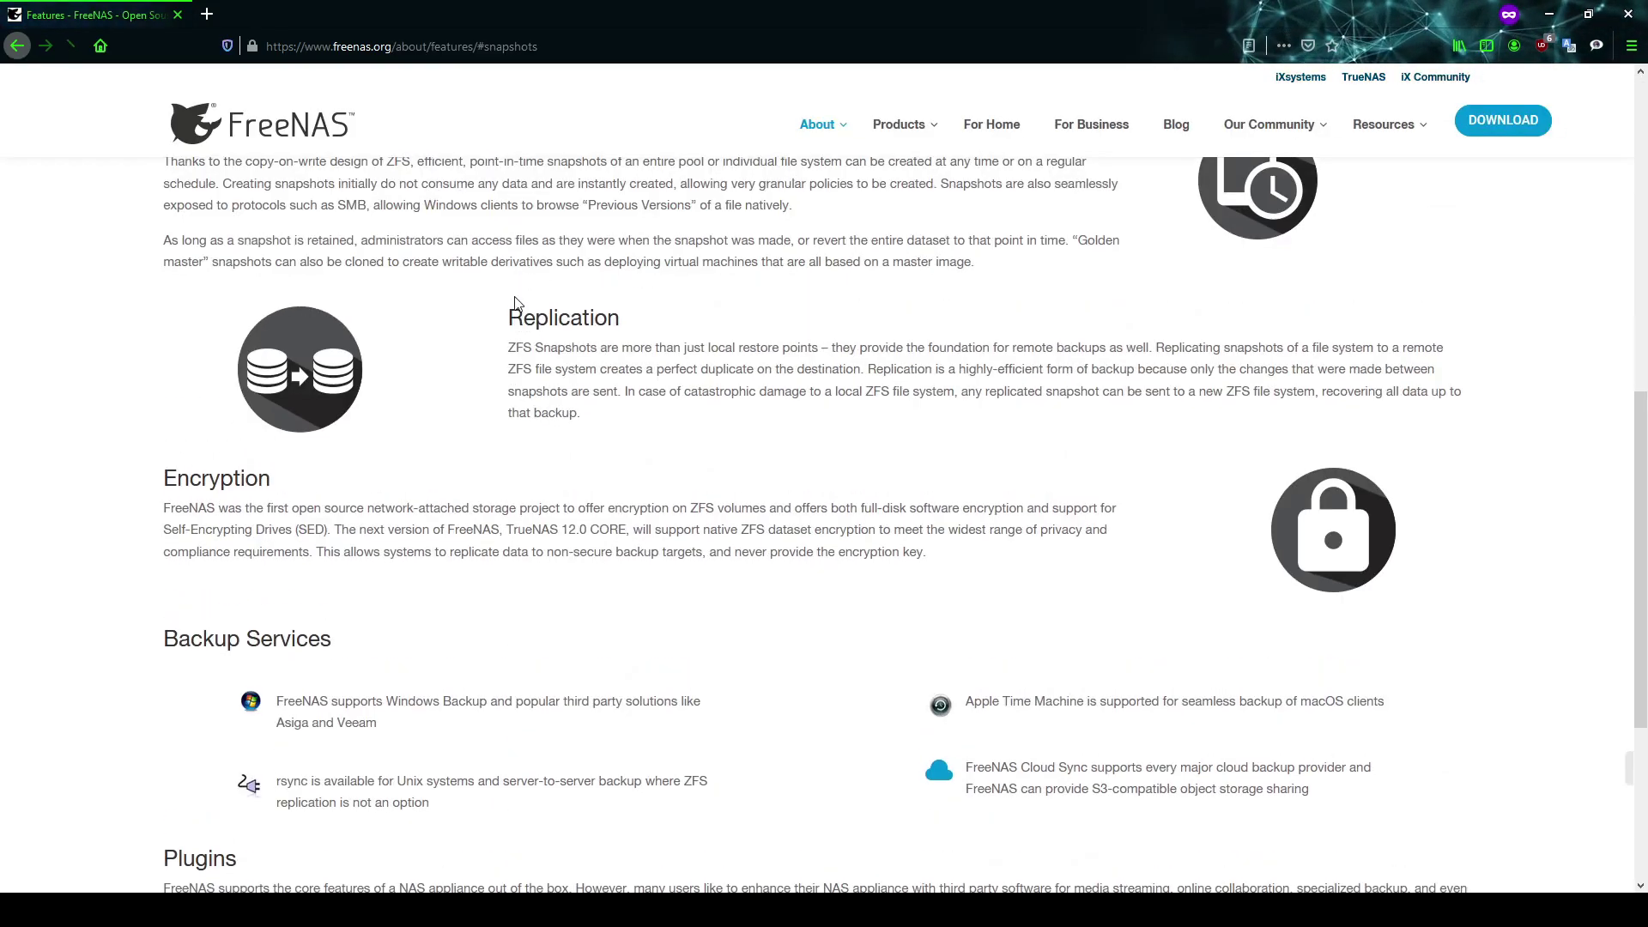
left_click_drag(160, 263, 977, 405)
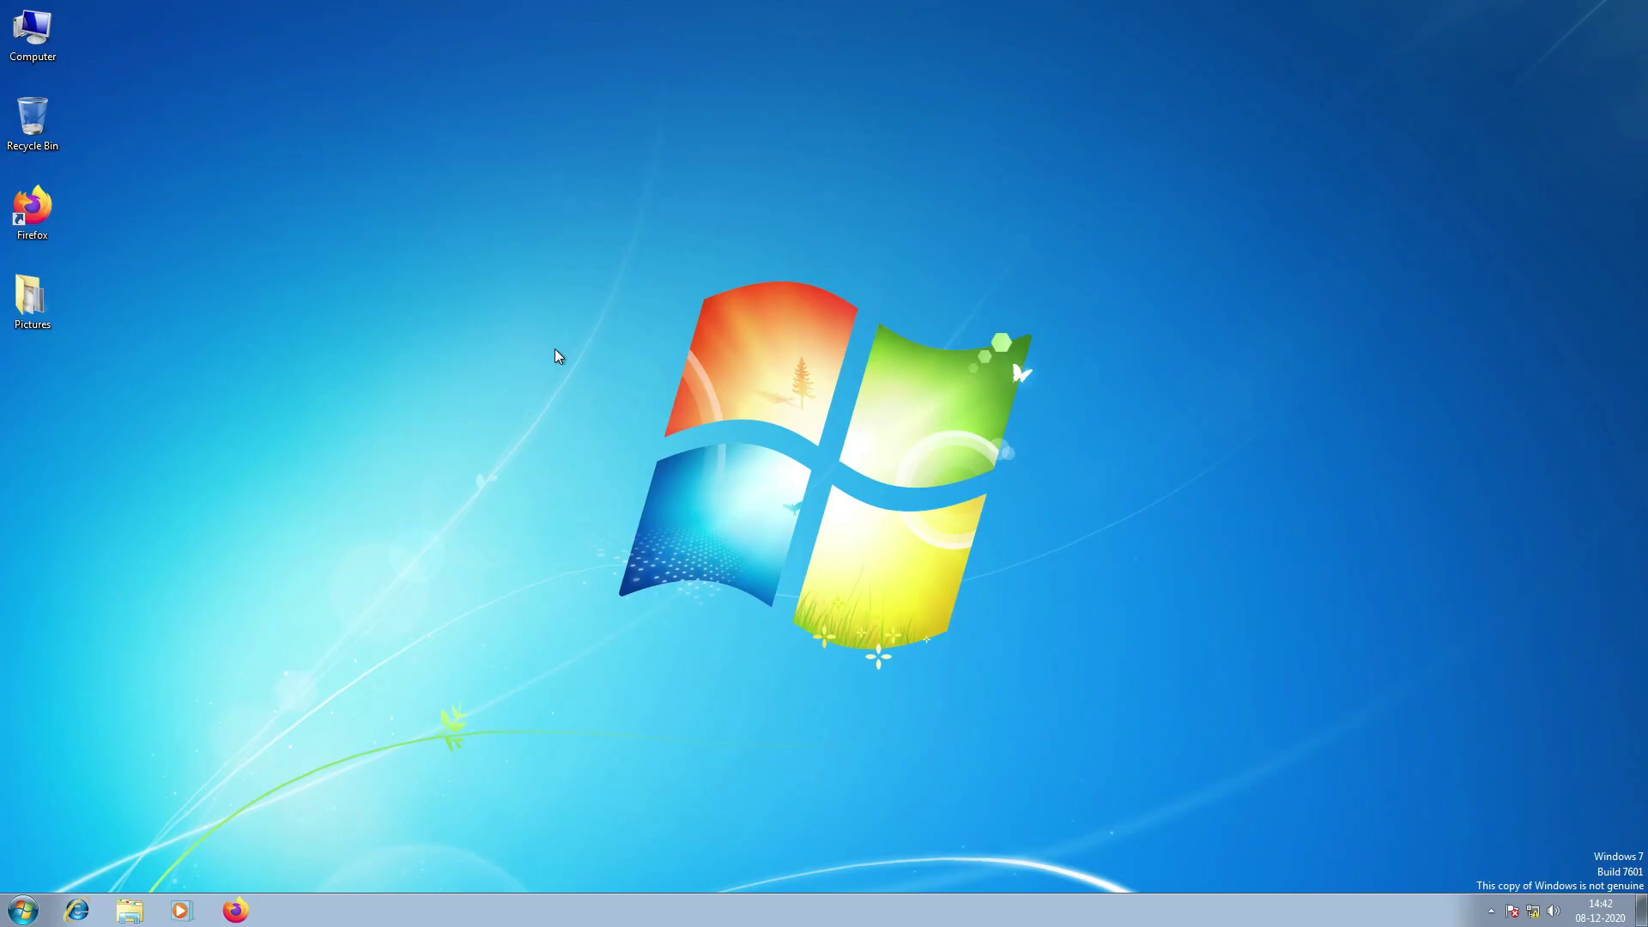
Open the FreeNAS web interface at 192.168.1.1 in Firefox and review the dashboard's memory, pool and interface details.
right_click(555, 348)
left_click(588, 400)
left_click(237, 910)
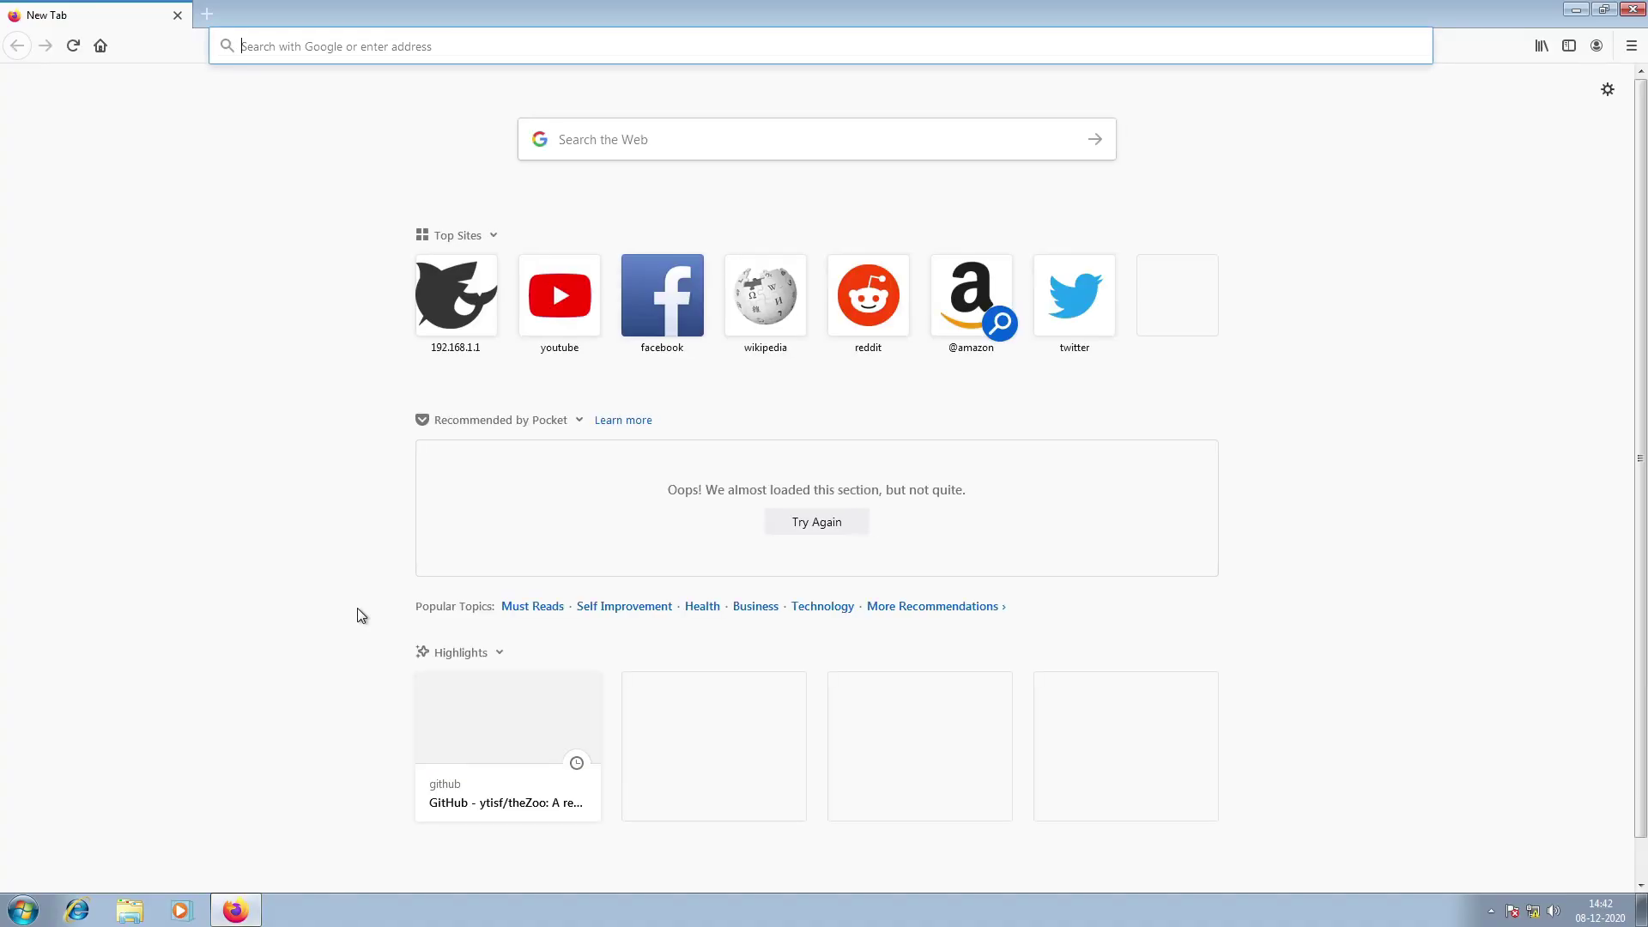
left_click(456, 294)
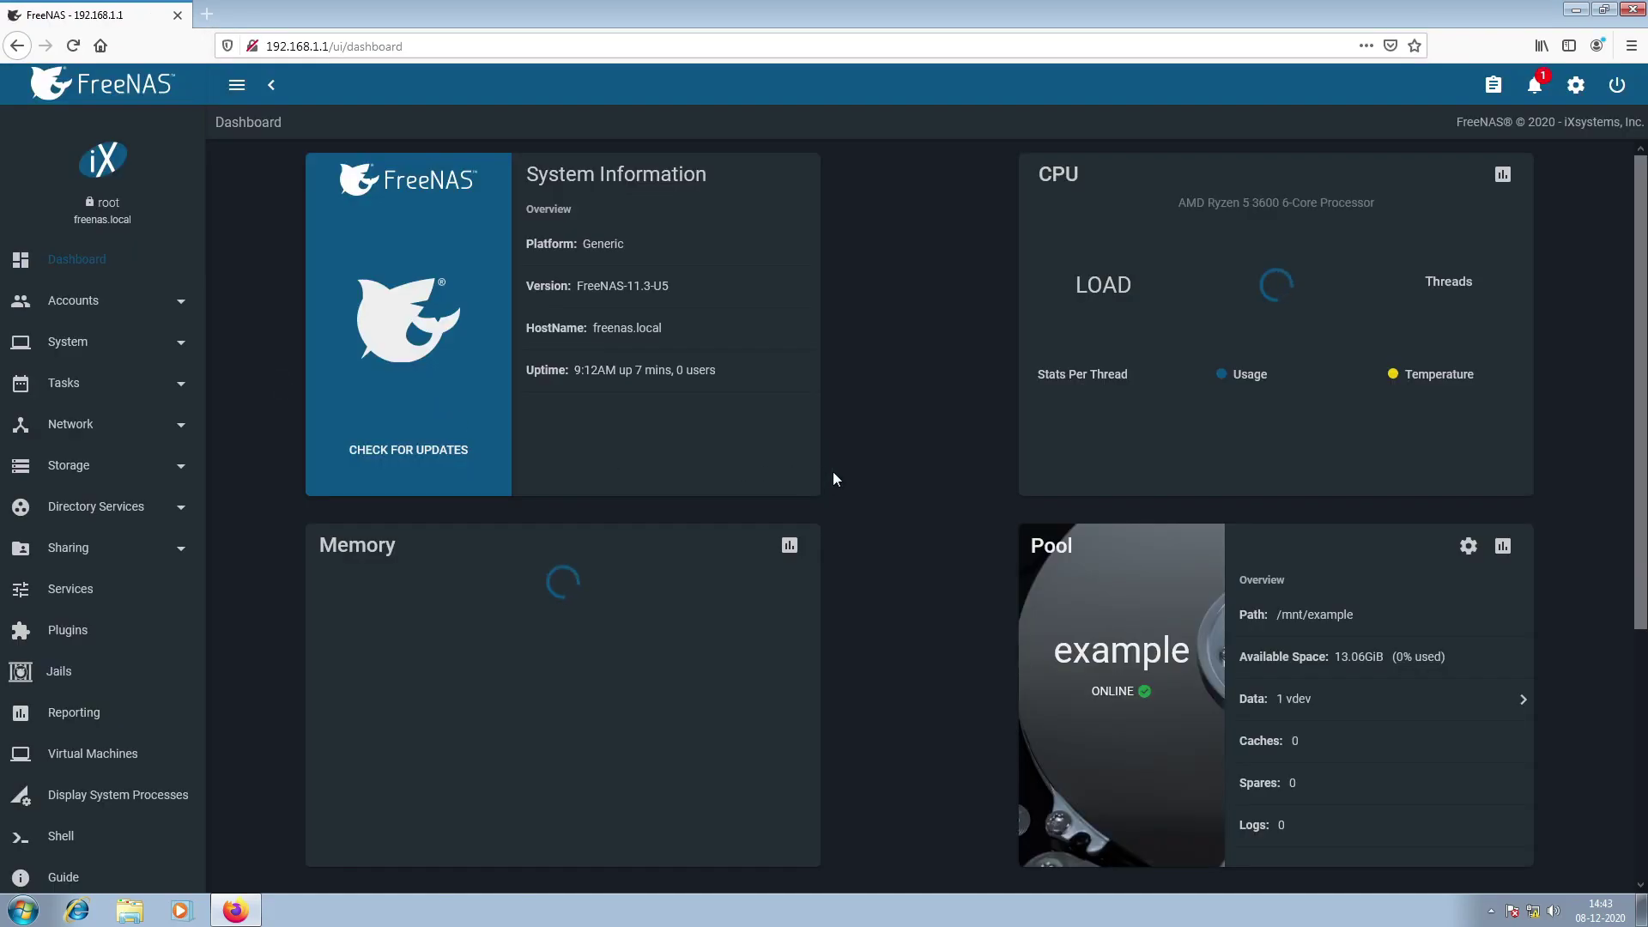
scroll(855, 479, "down", 5)
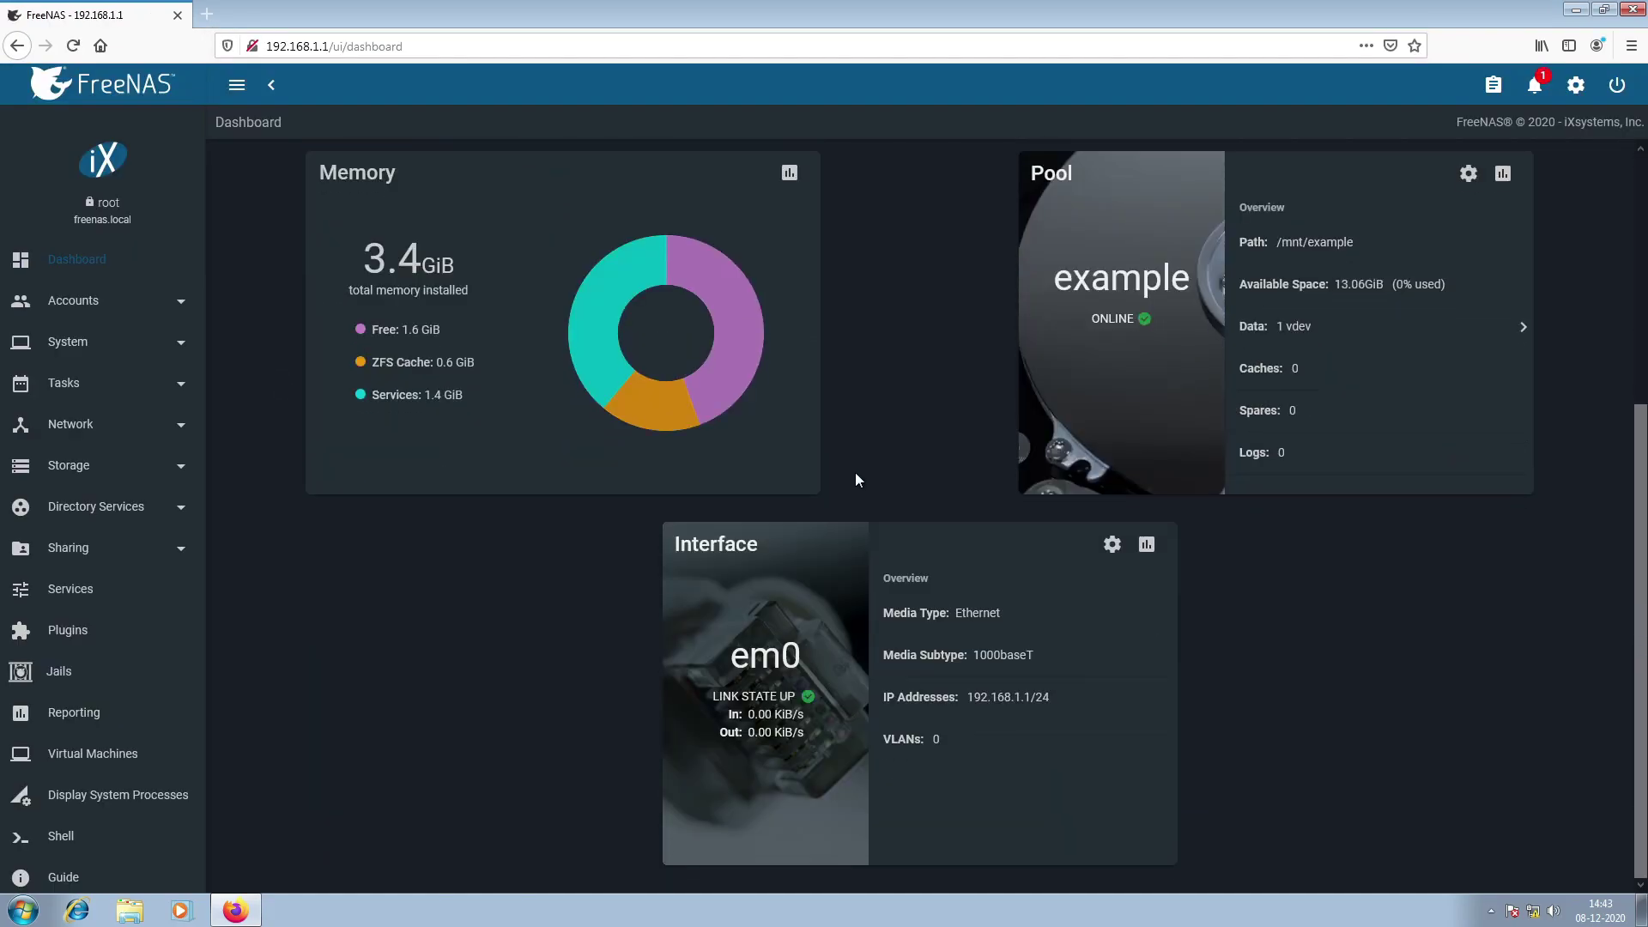
scroll(855, 479, "up", 5)
triple_click(1340, 618)
Review the storage pools and open the Snapshots list in FreeNAS to check for existing snapshots.
left_click(138, 463)
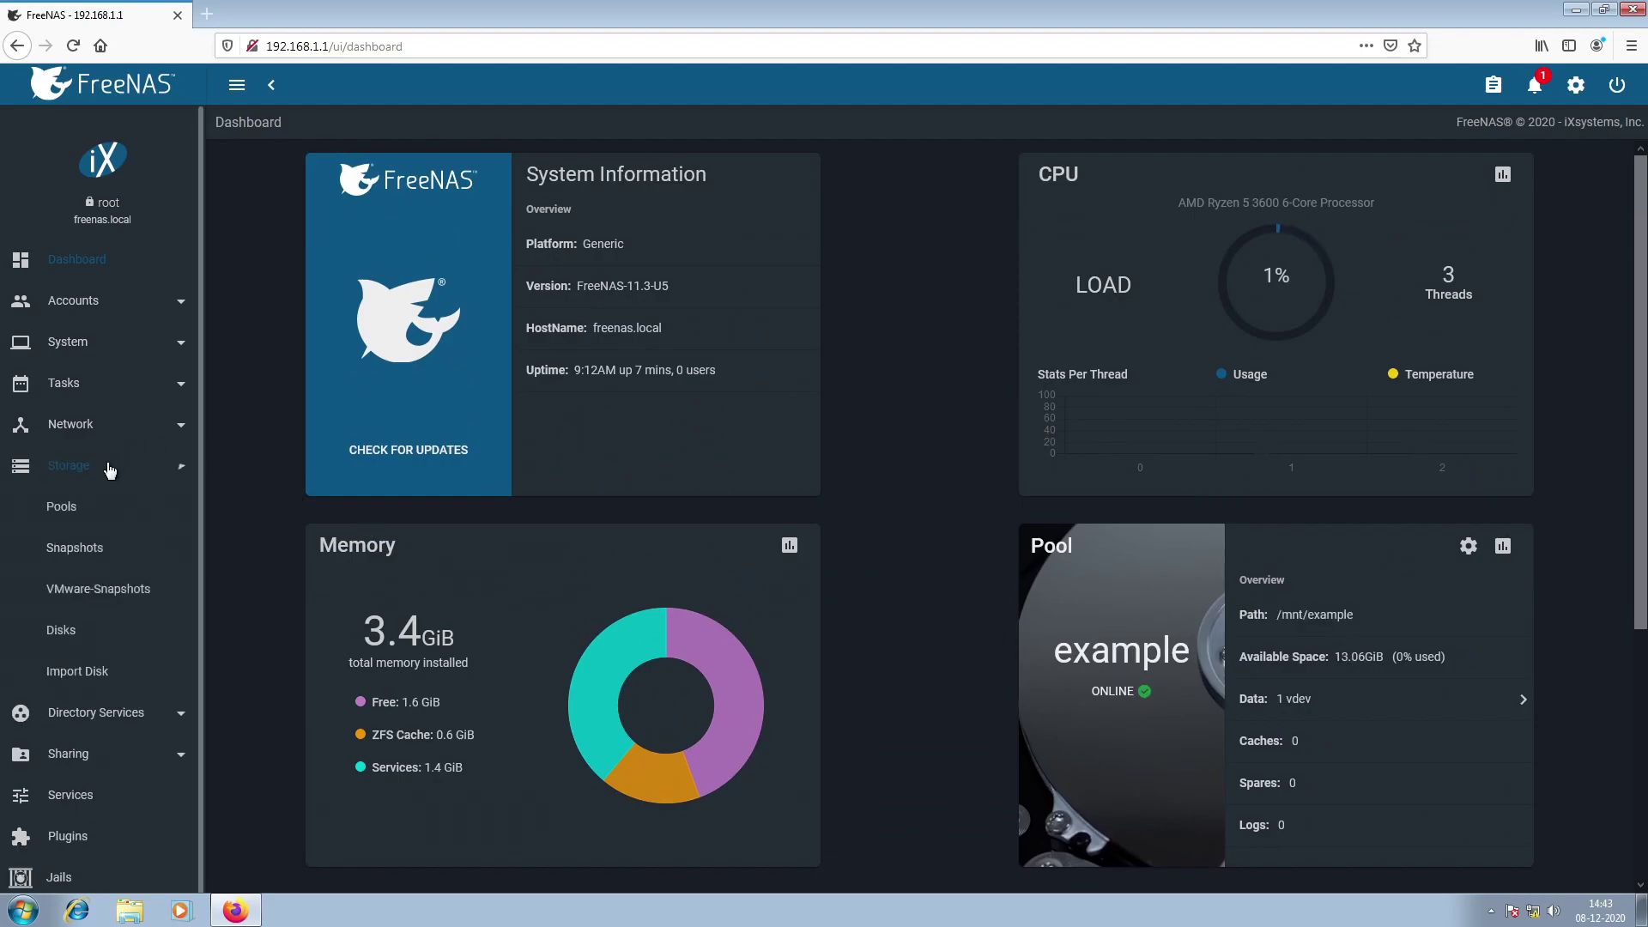
left_click(76, 510)
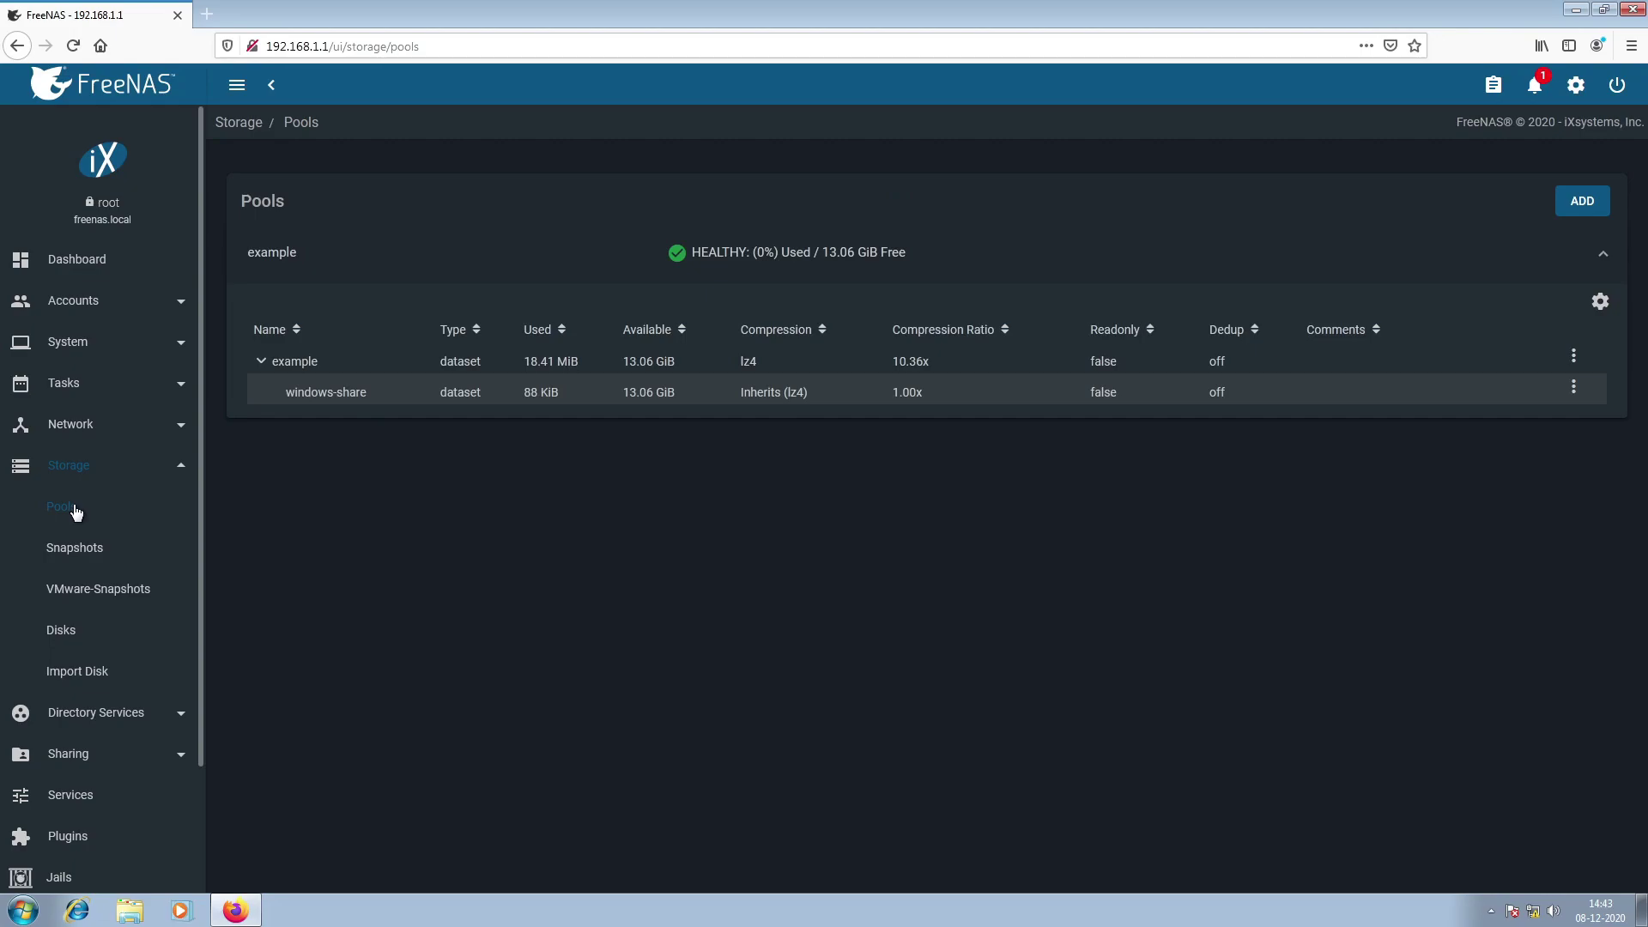
left_click(95, 549)
left_click_drag(339, 306, 240, 300)
left_click(262, 300)
double_click(282, 203)
left_click(302, 265)
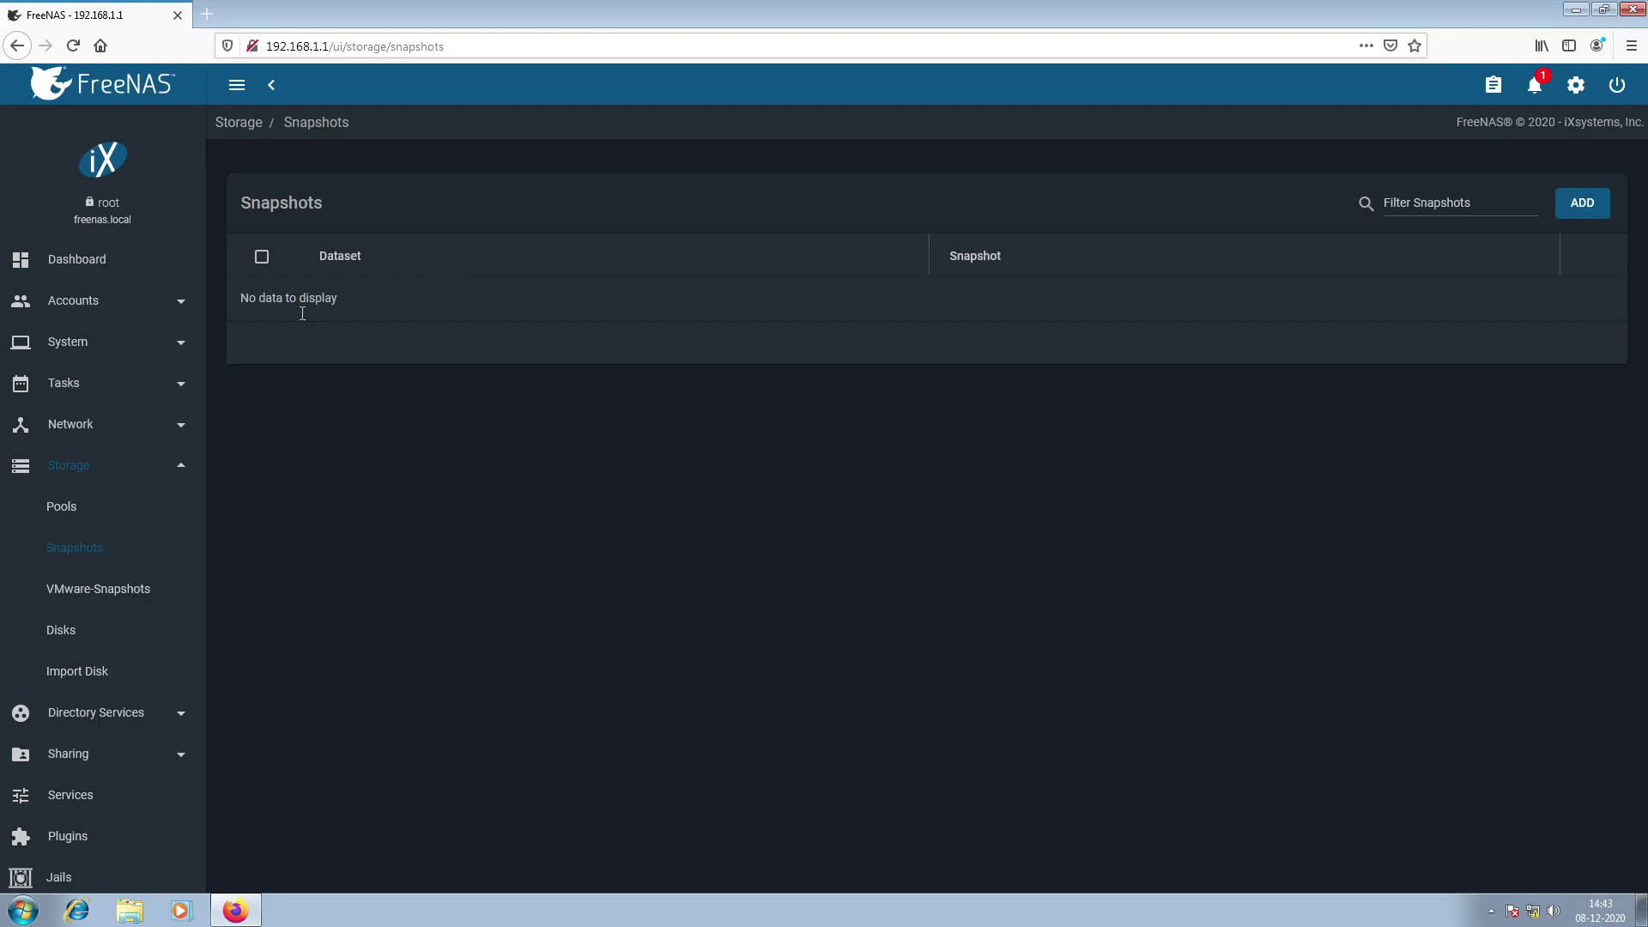
Switch to Windows Explorer and look into the demo folder on the mapped windows_share (Z:) drive.
left_click(236, 910)
left_click(130, 910)
left_click(383, 464)
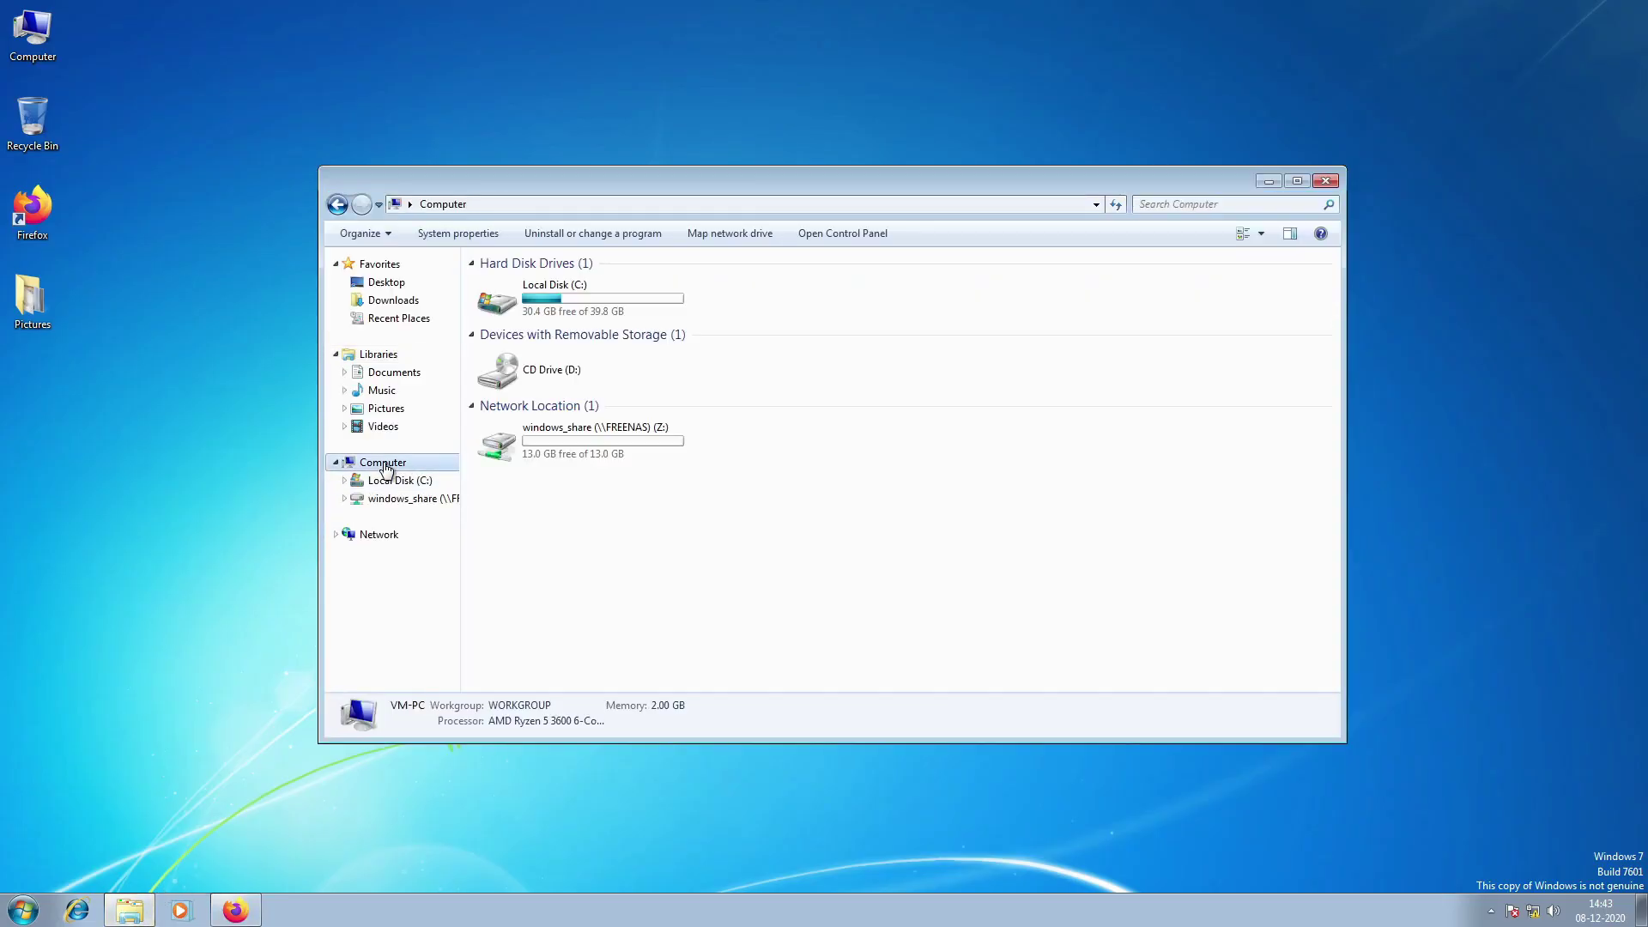
double_click(603, 435)
double_click(553, 283)
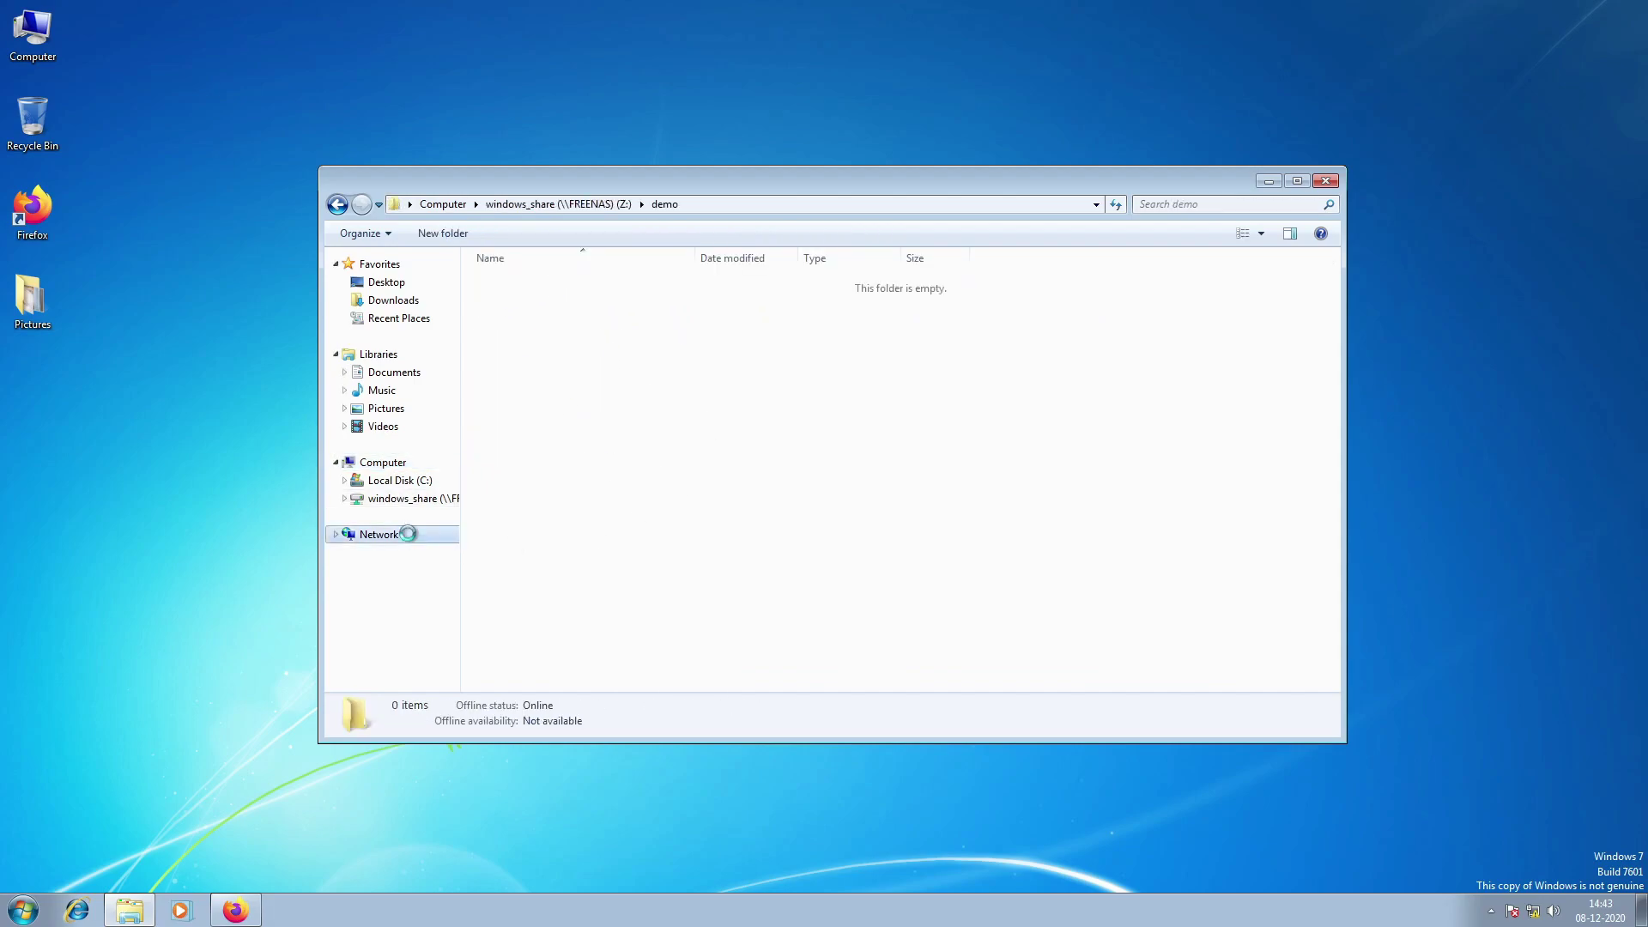
Open the demo folder of windows_share through the FREENAS network location and move its window aside.
double_click(533, 306)
double_click(544, 277)
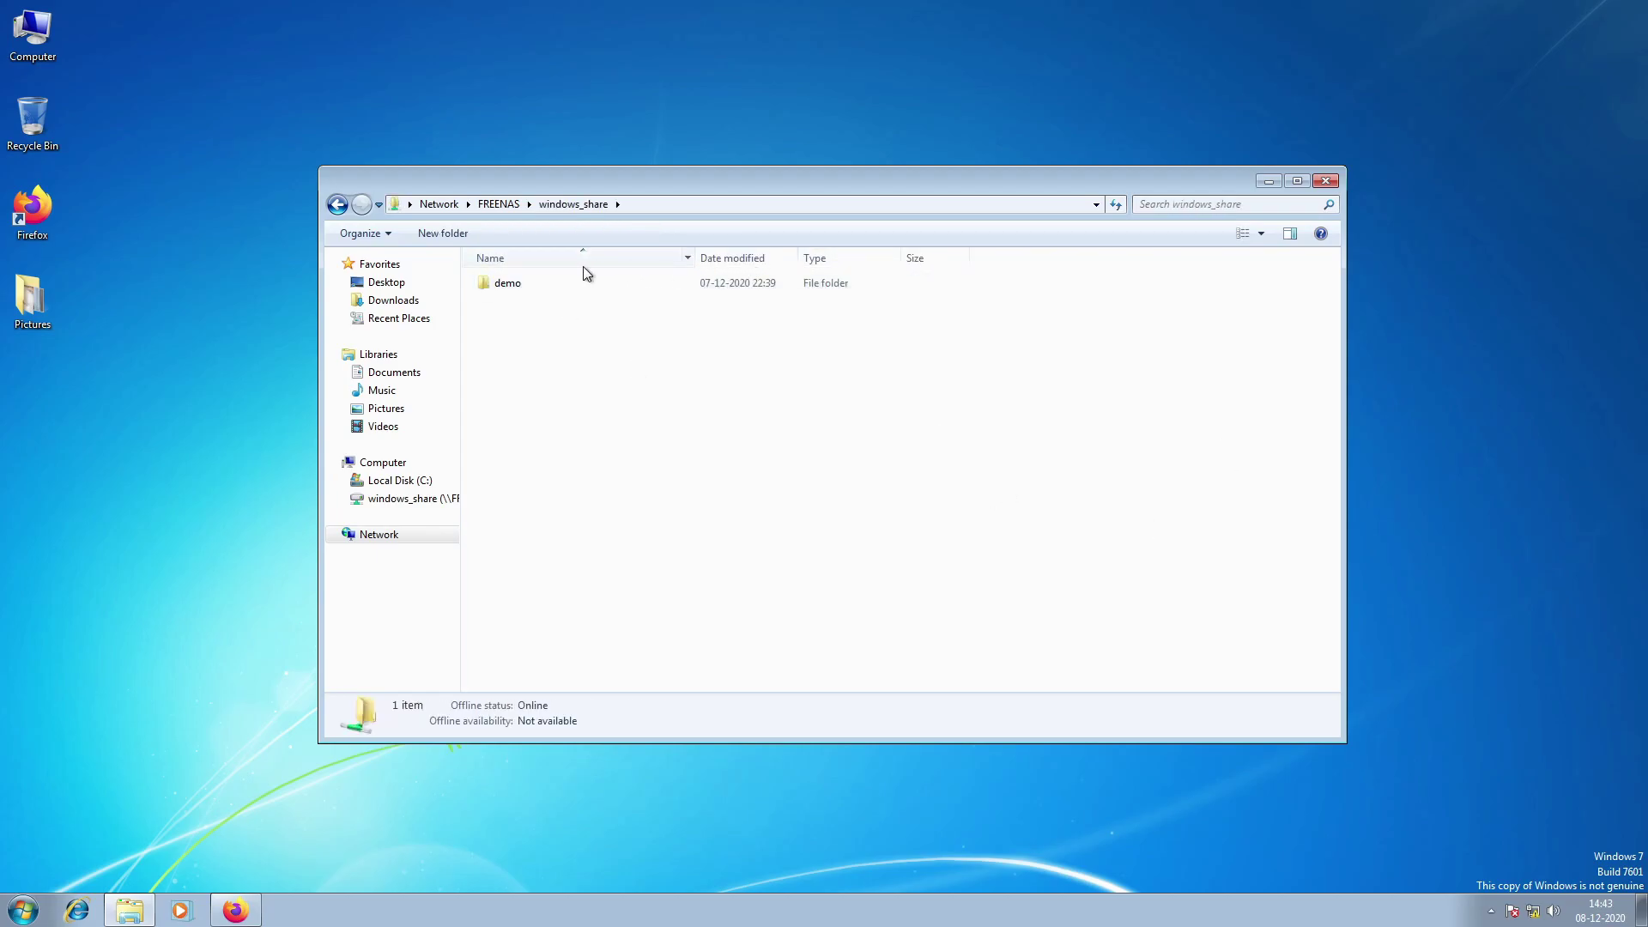
double_click(531, 283)
left_click_drag(925, 185, 1377, 327)
Copy all images from the desktop Pictures folder into the demo folder on the FREENAS share.
double_click(4, 308)
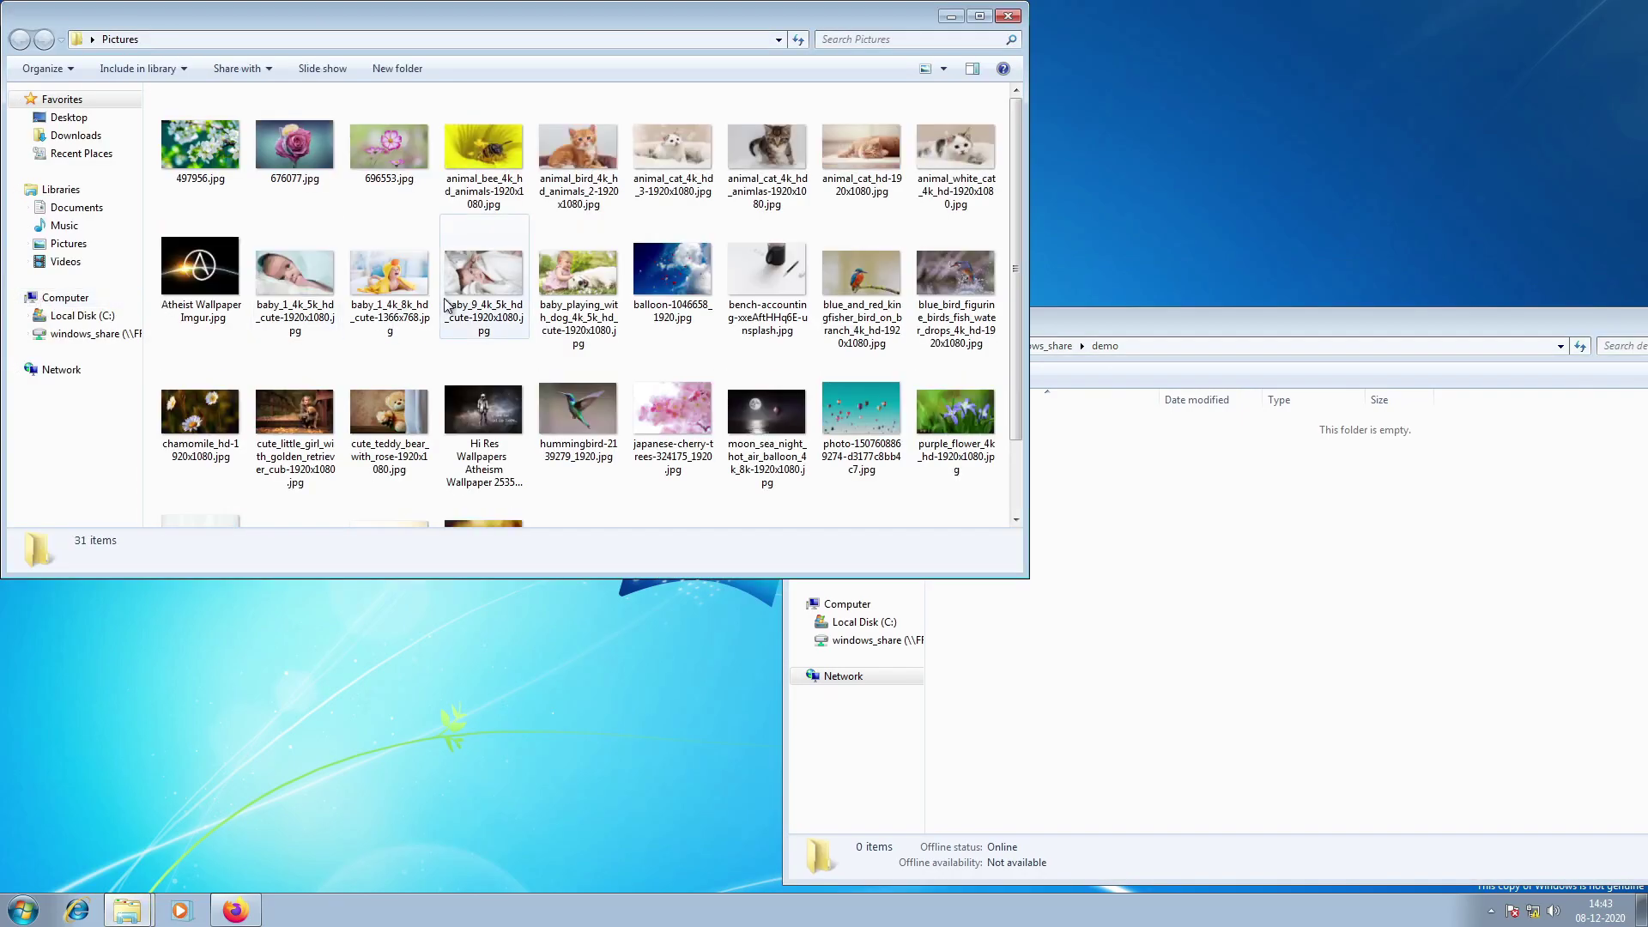
scroll(446, 305, "down", 1)
scroll(445, 305, "up", 1)
left_click_drag(150, 145, 922, 441)
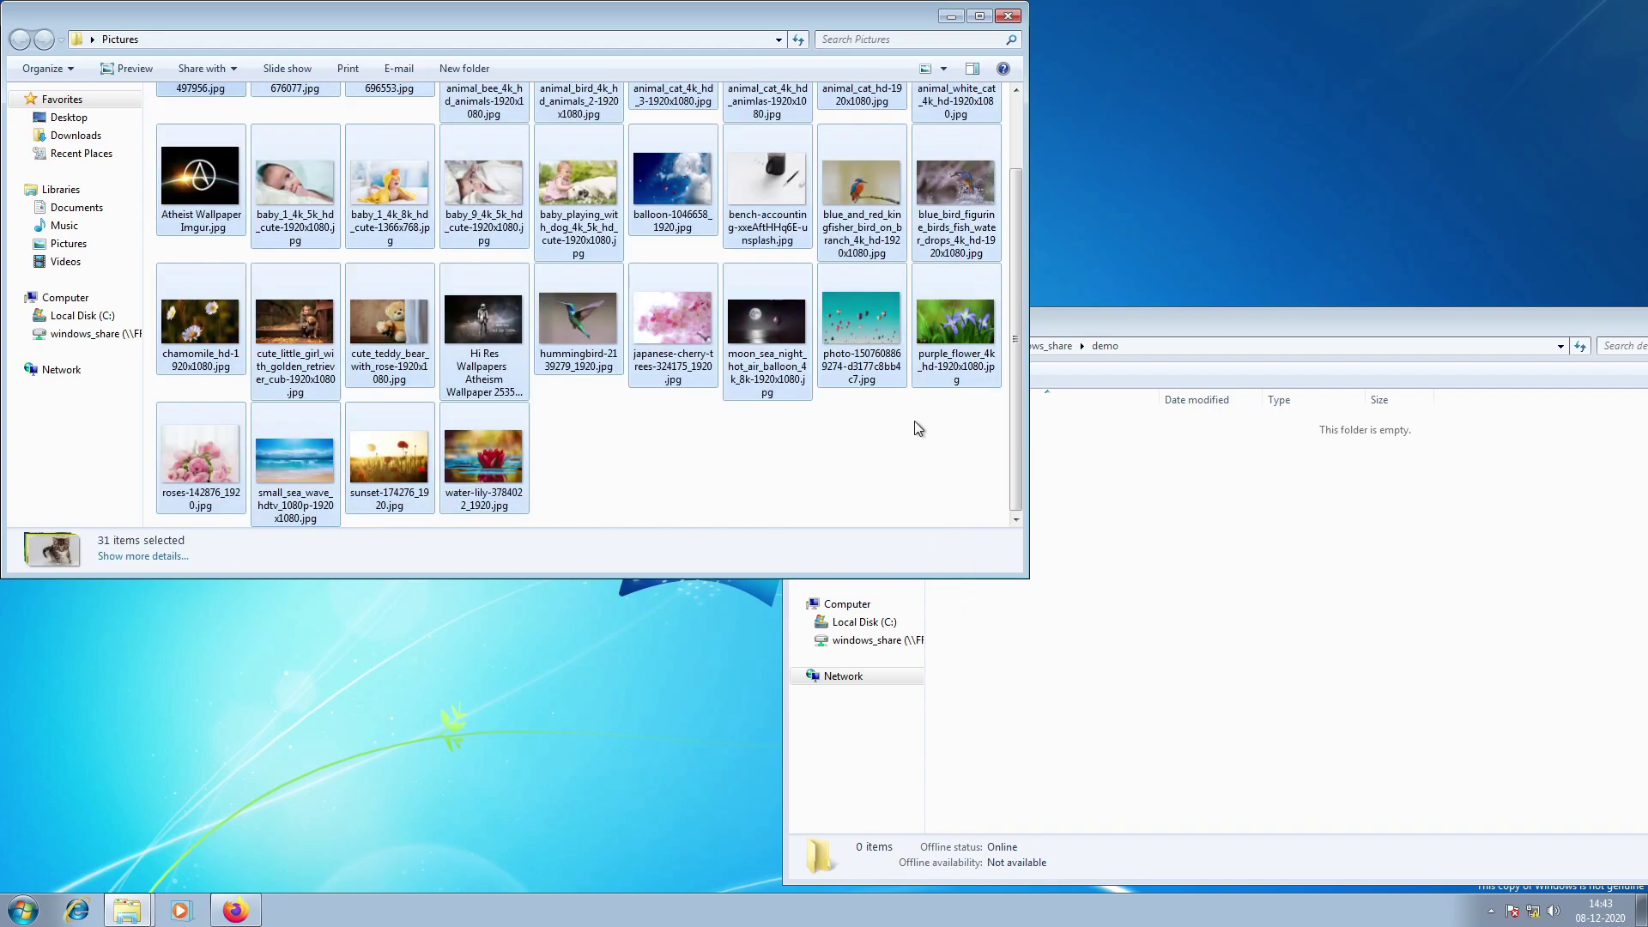
left_click(1085, 502)
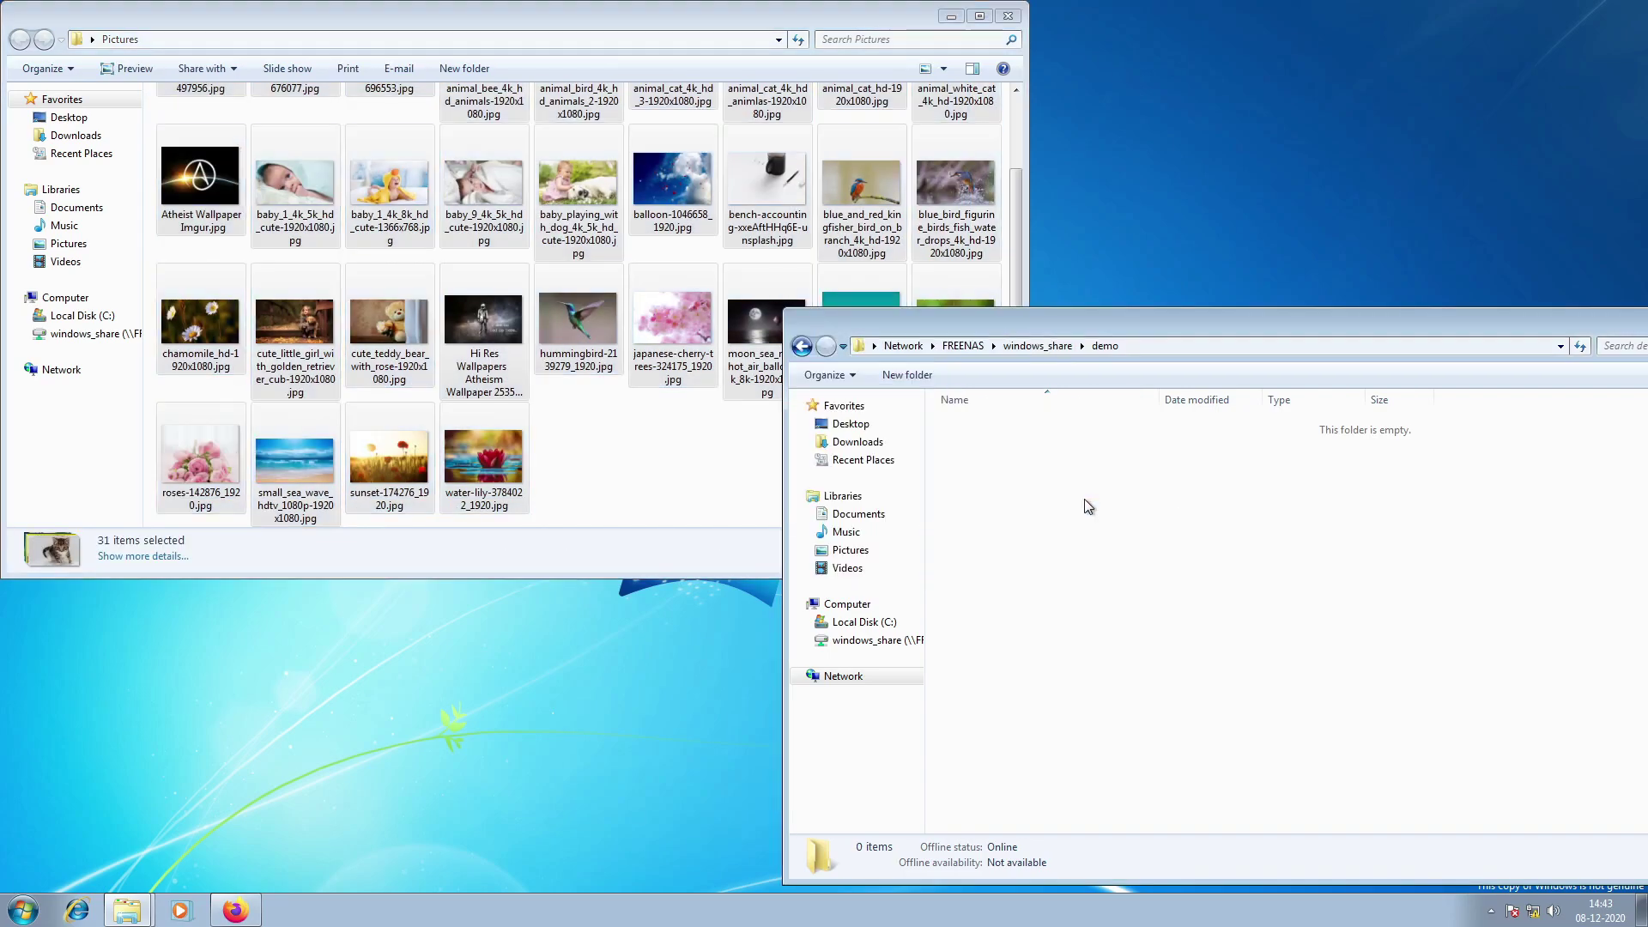
key("ctrl+v")
Display the demo folder's files as large icons, rearrange its window to show the thumbnails, and close the Pictures window.
left_click_drag(1558, 328, 1439, 345)
left_click(1588, 393)
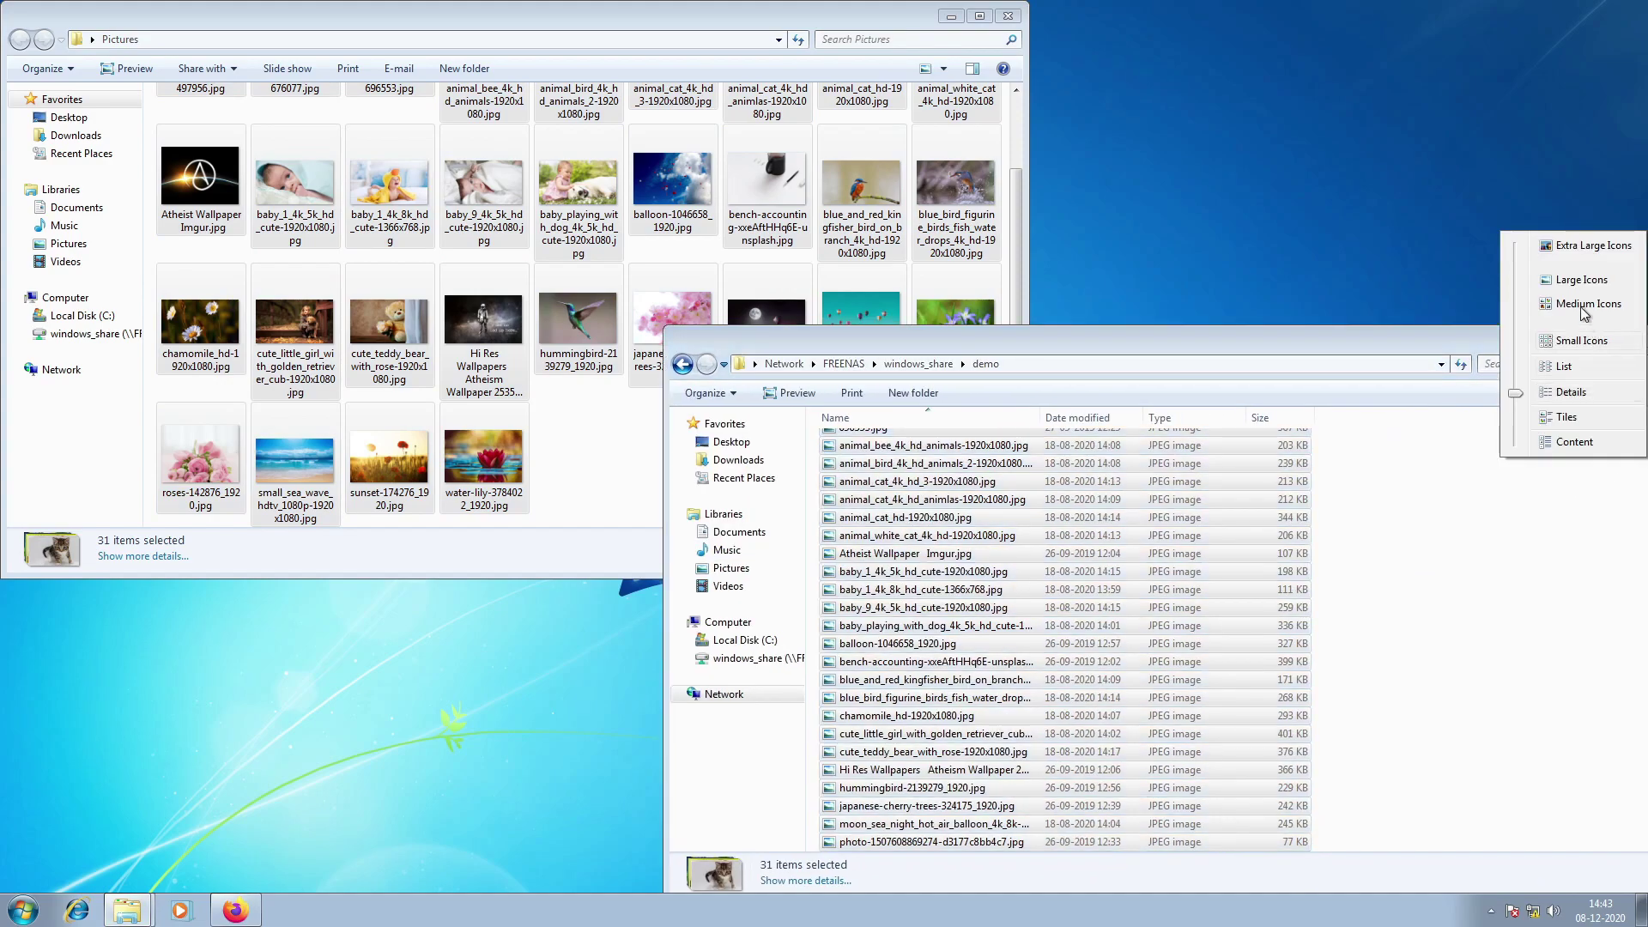
left_click(1579, 281)
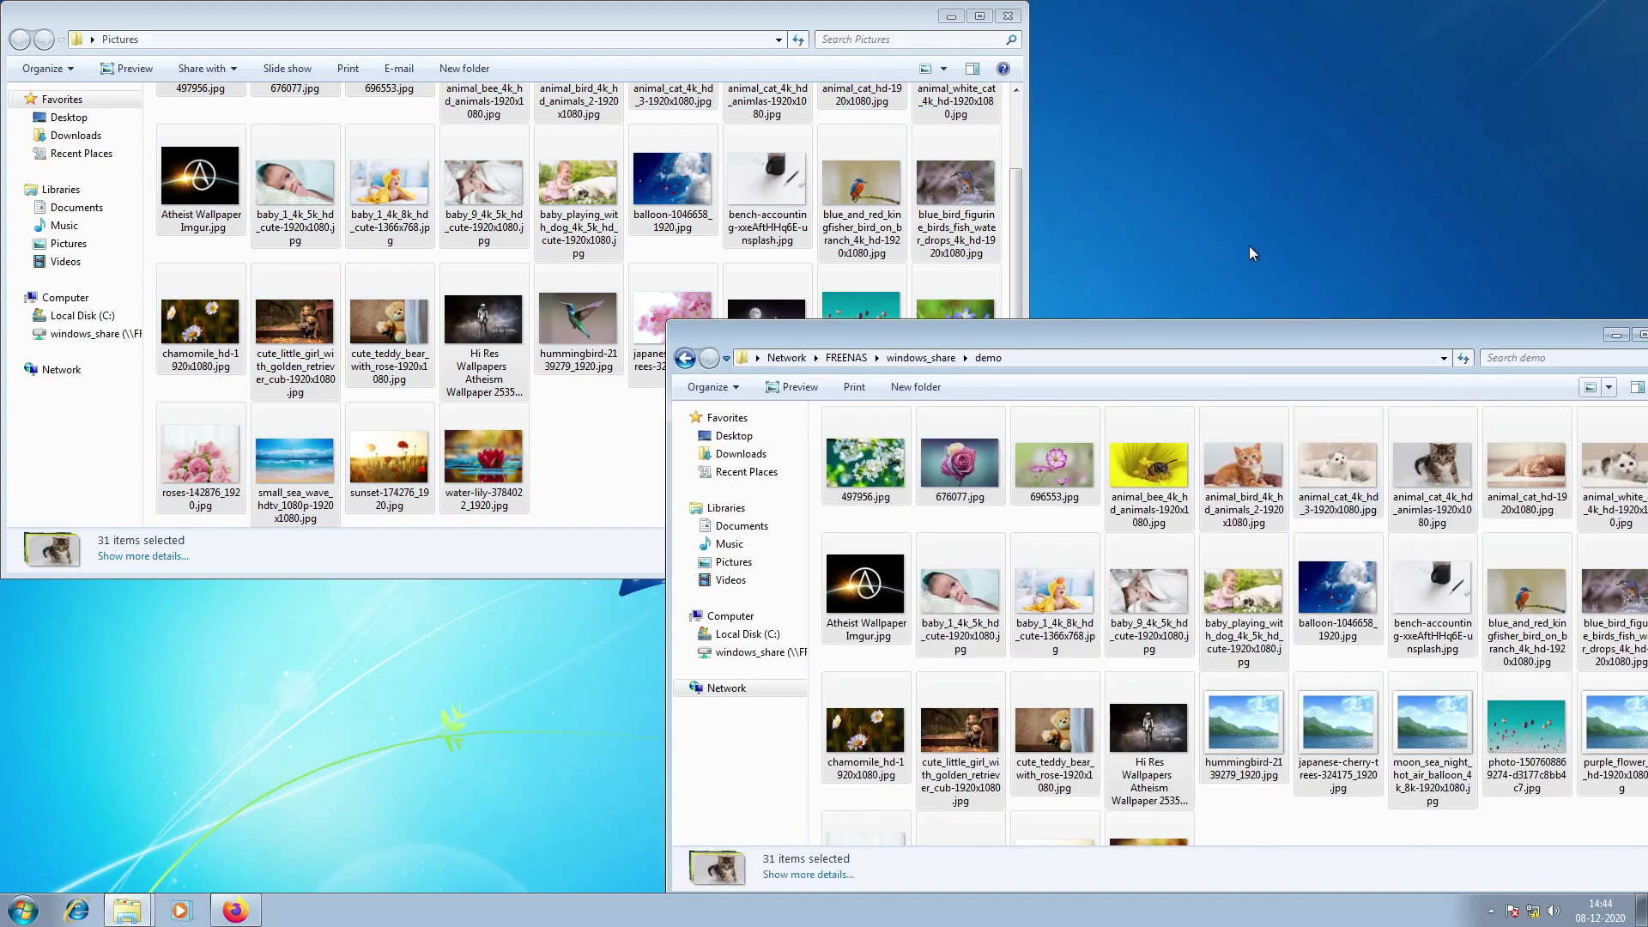
left_click_drag(1250, 259, 1247, 238)
left_click(1253, 728)
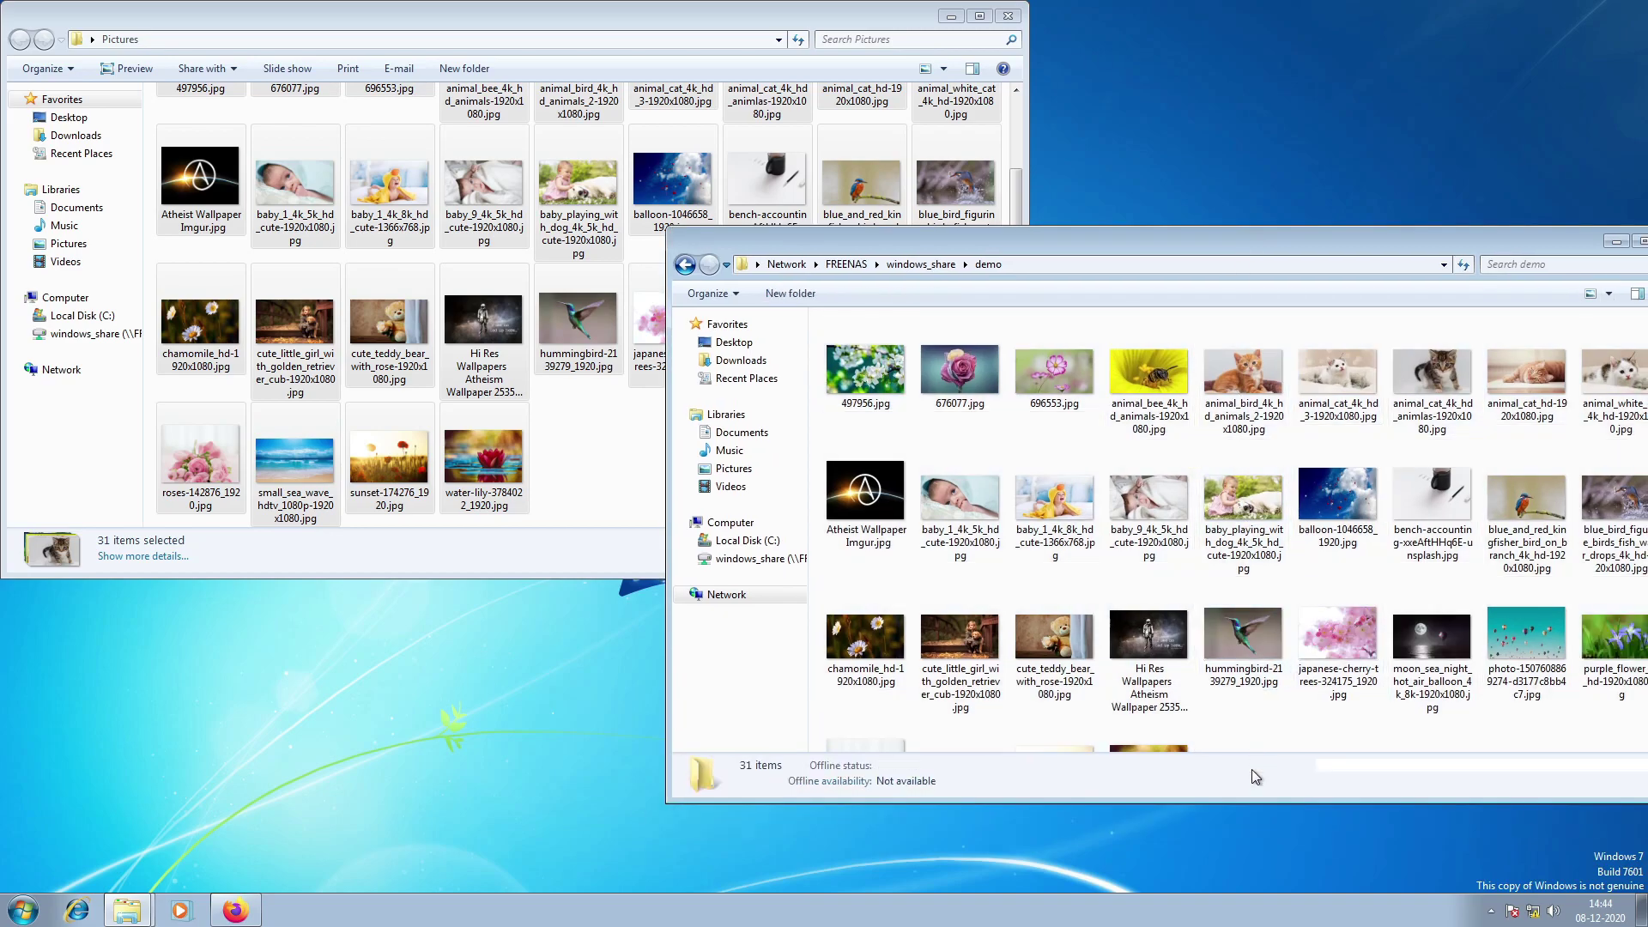
left_click_drag(1249, 800, 1249, 868)
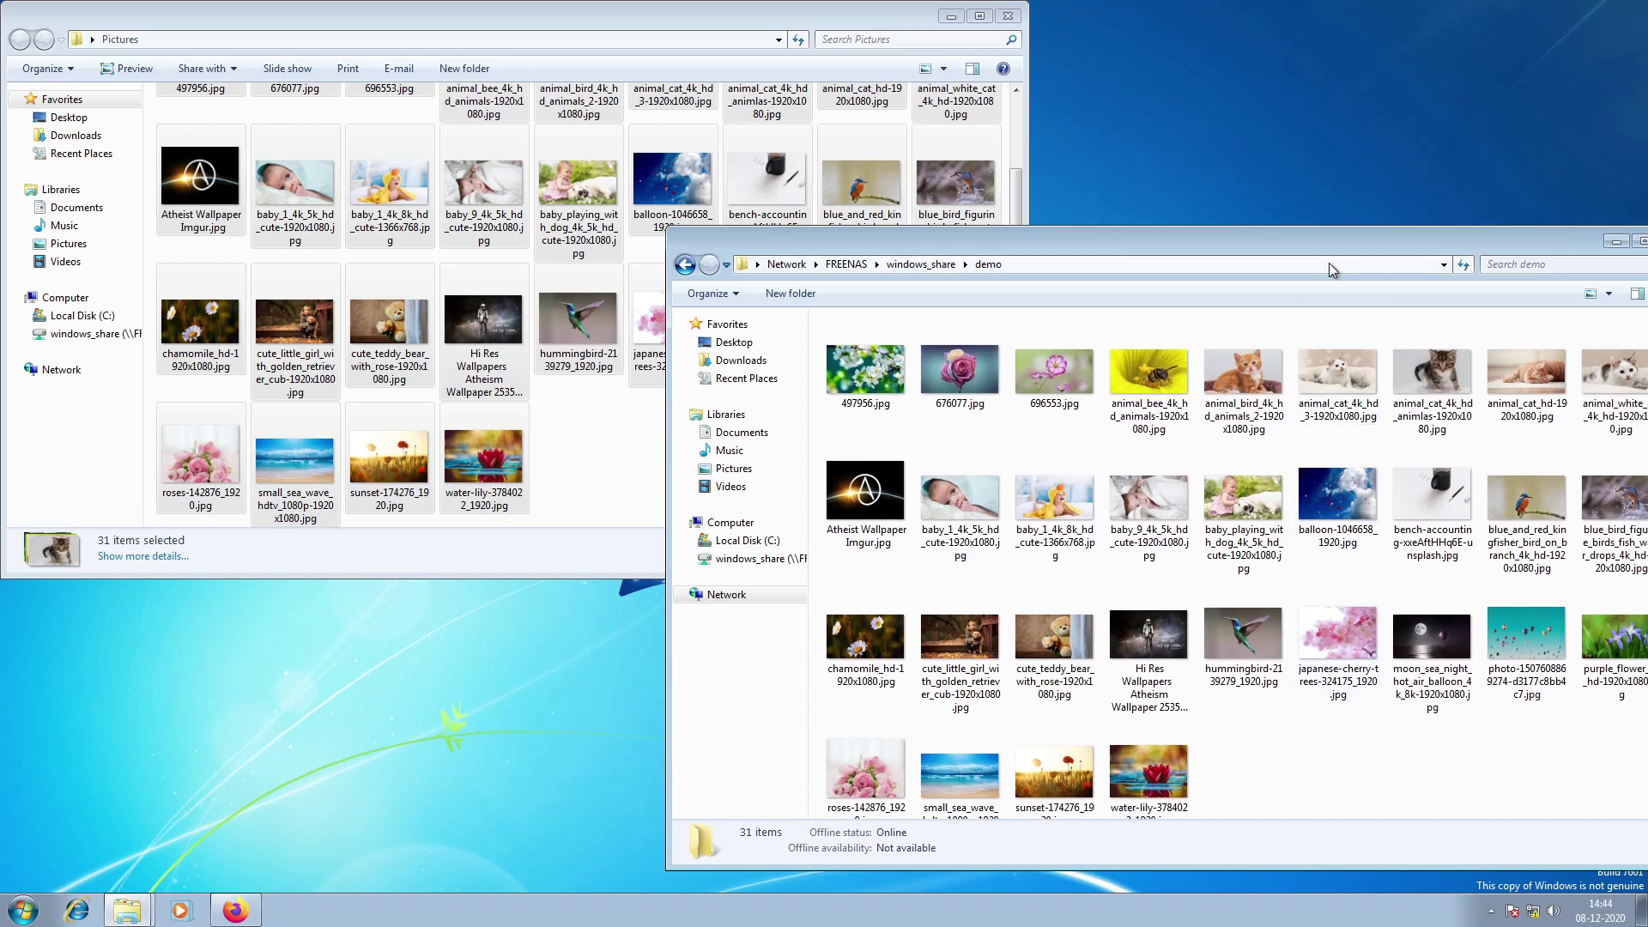
left_click_drag(1255, 250, 1154, 264)
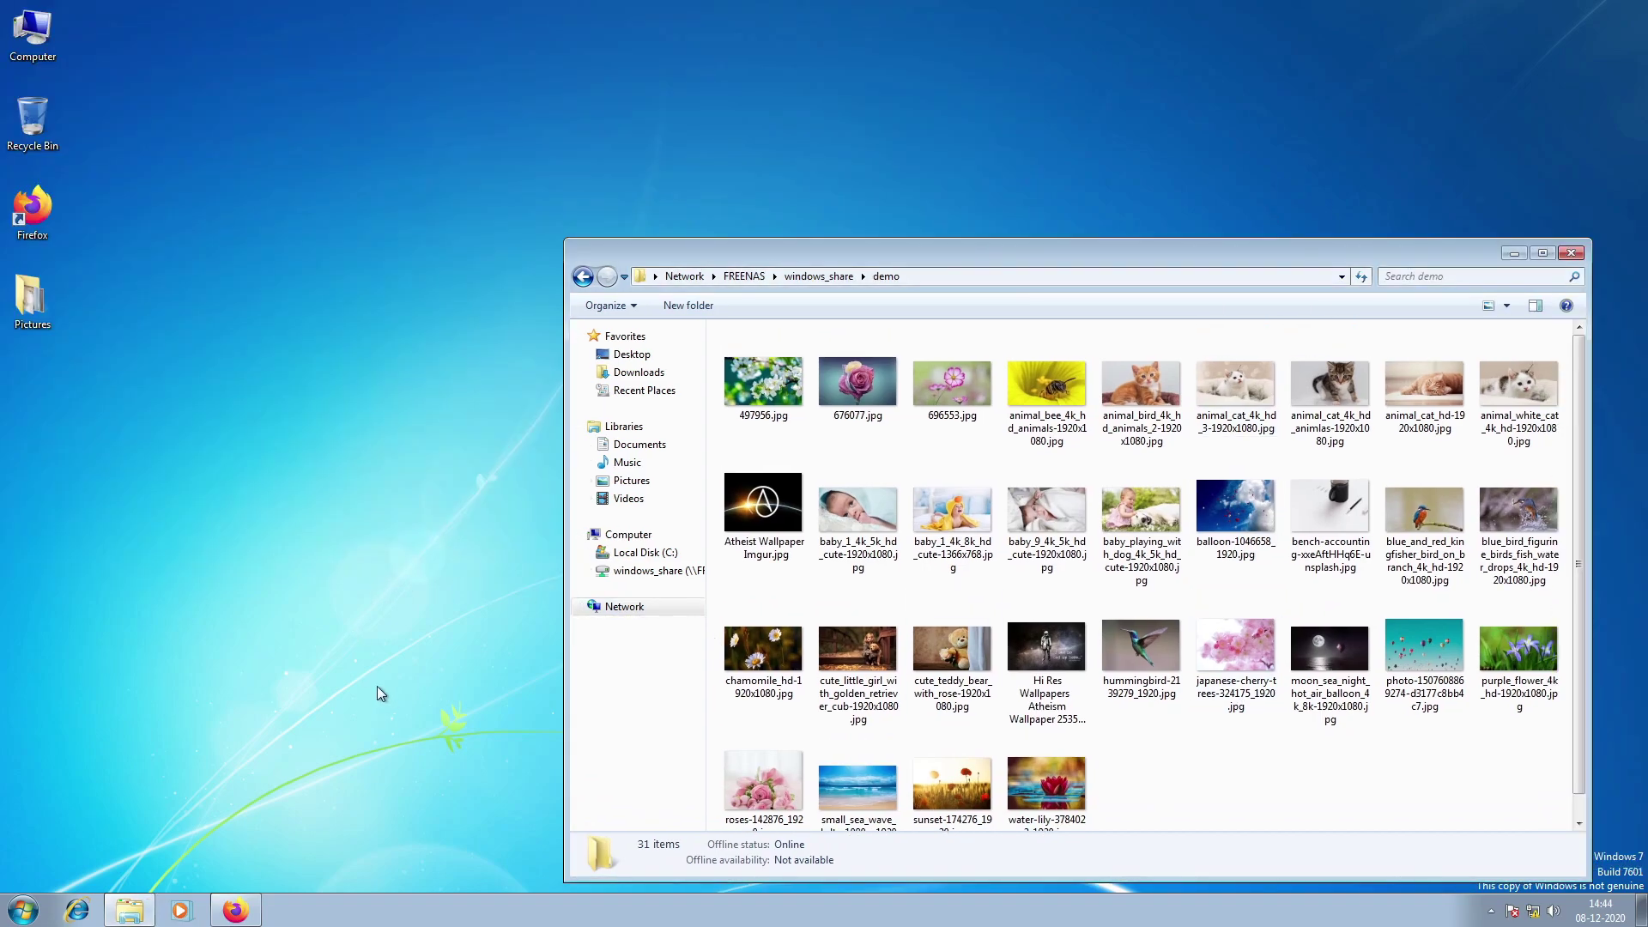
Create a recursive snapshot named "before ransom" of the example dataset in FreeNAS.
left_click(254, 908)
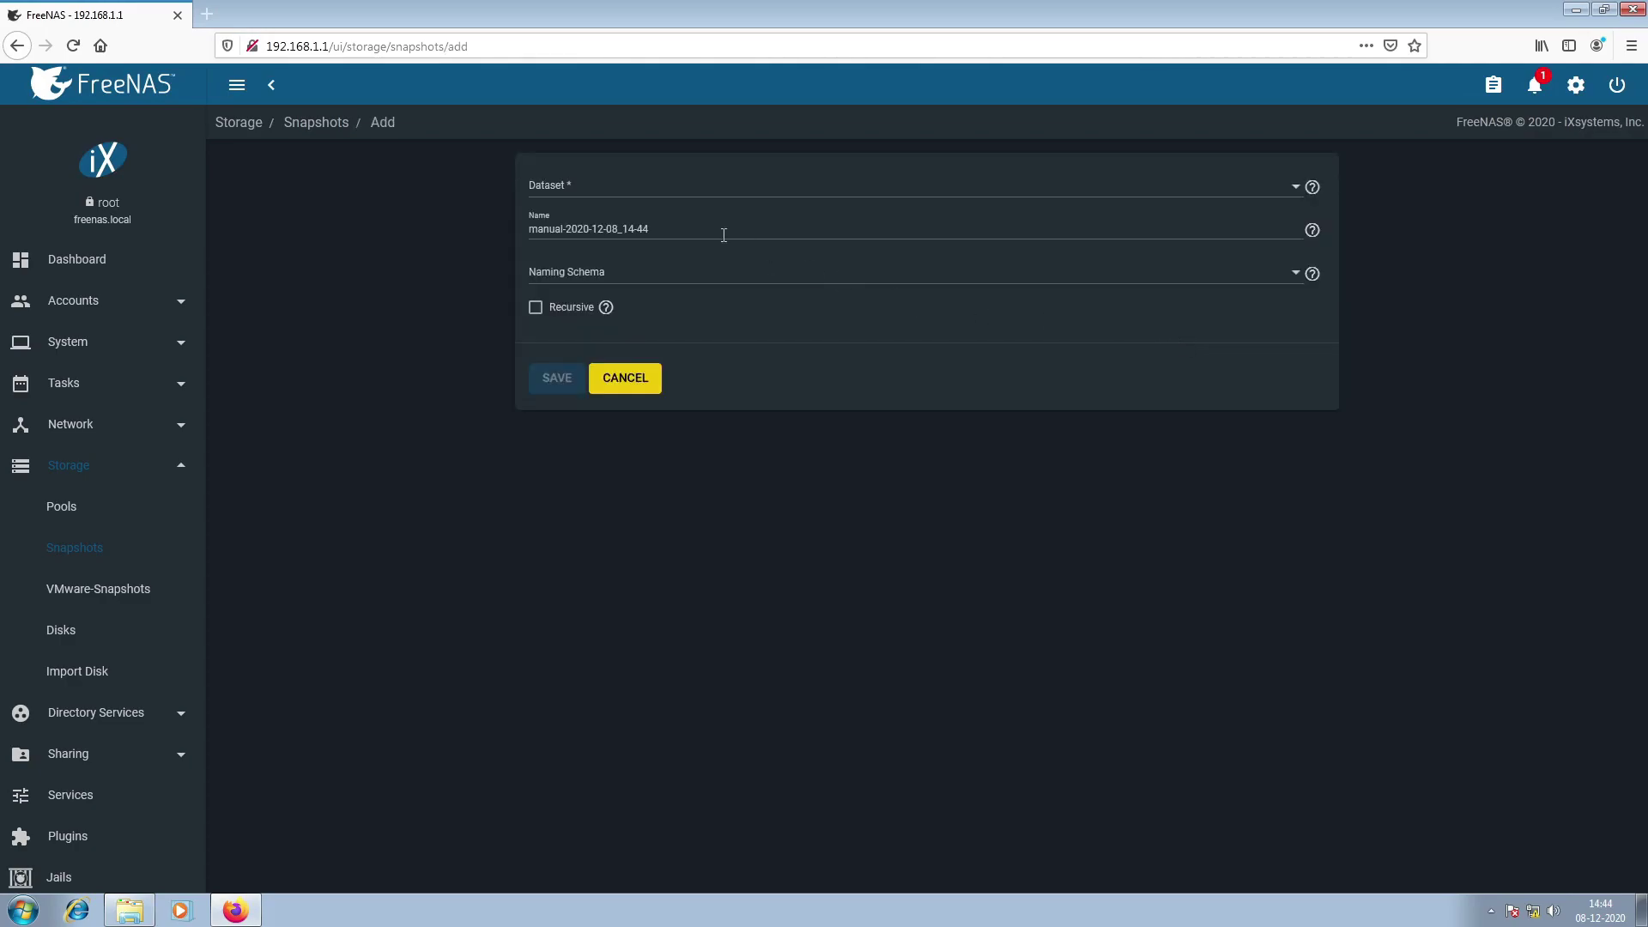
triple_click(624, 229)
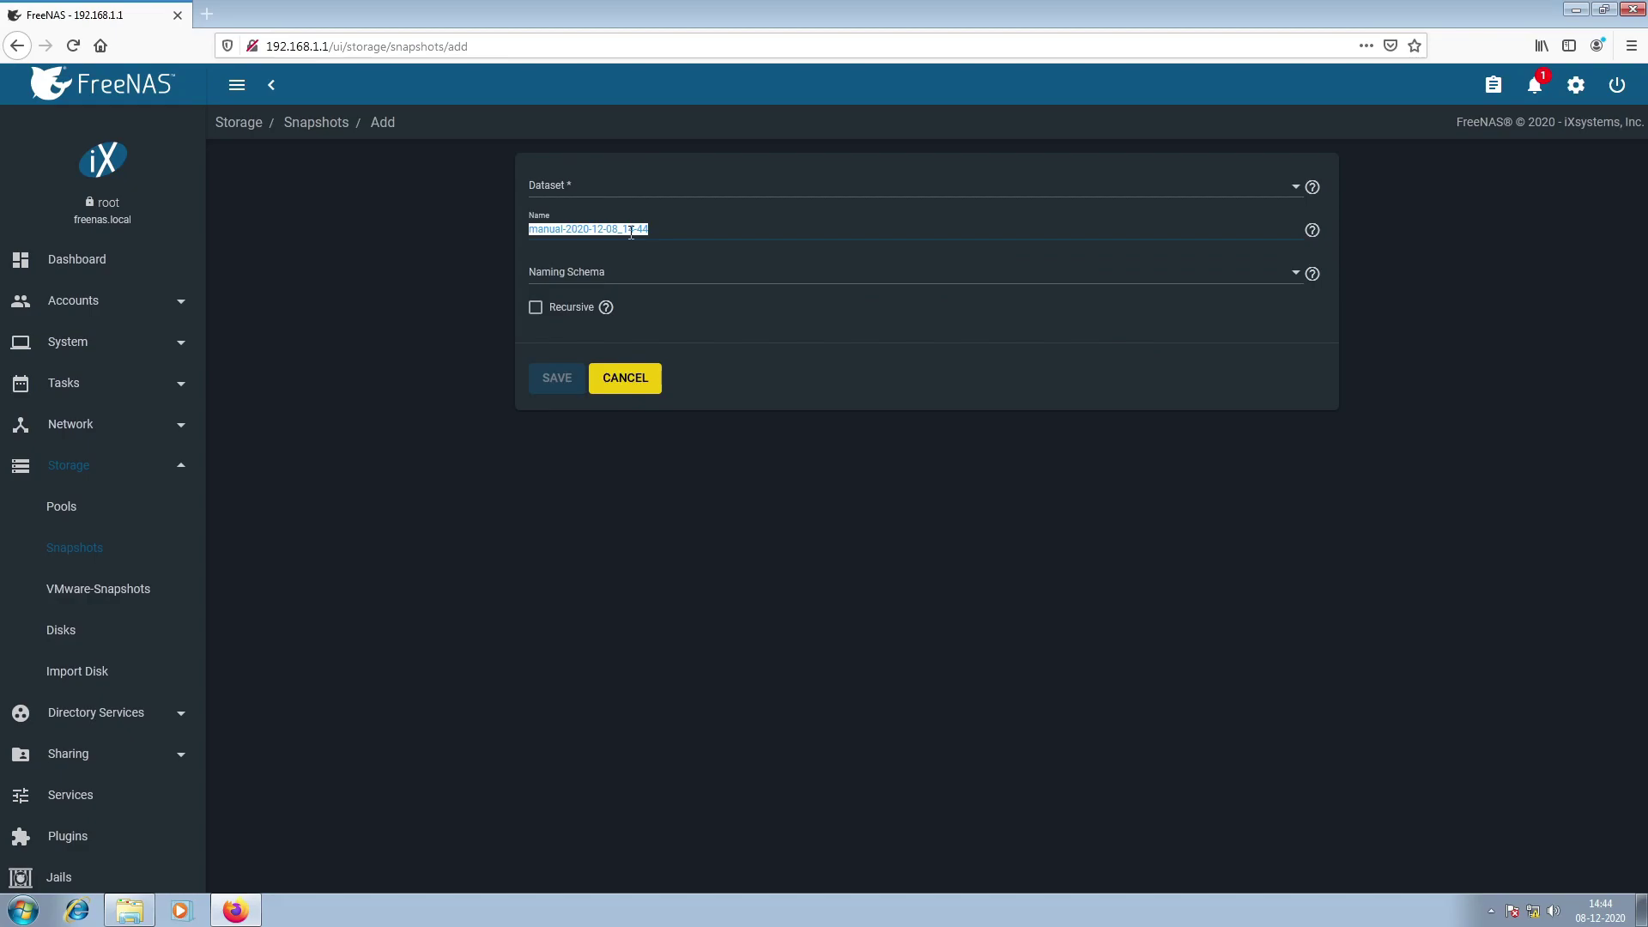
type("before ra")
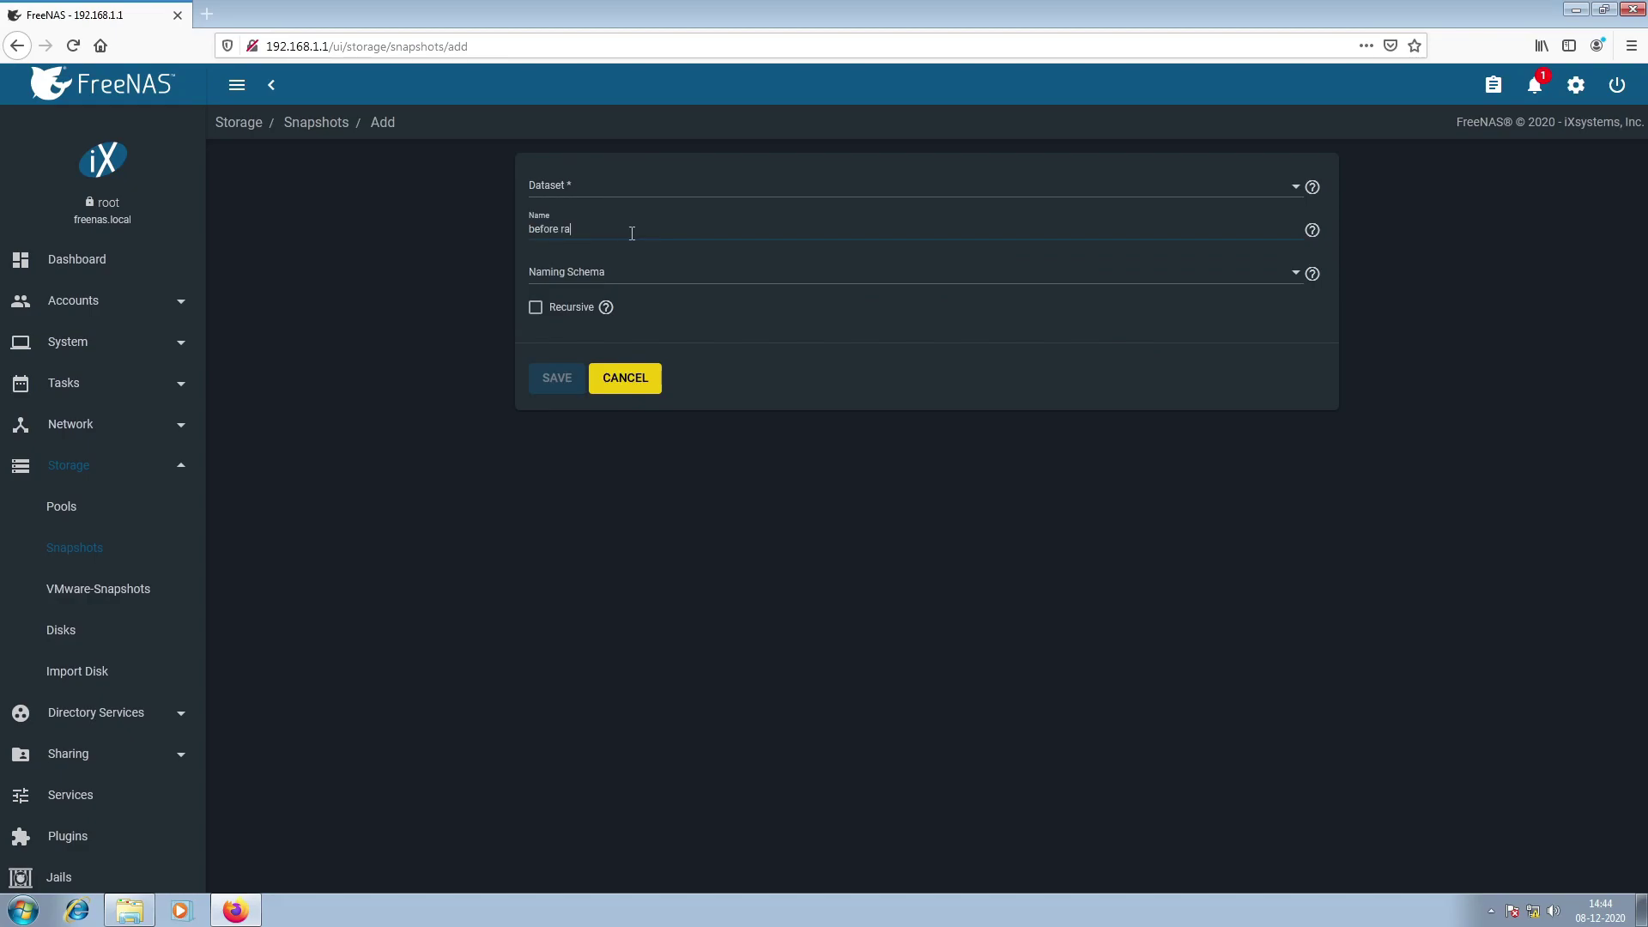
type("nsom")
left_click(617, 187)
left_click(605, 188)
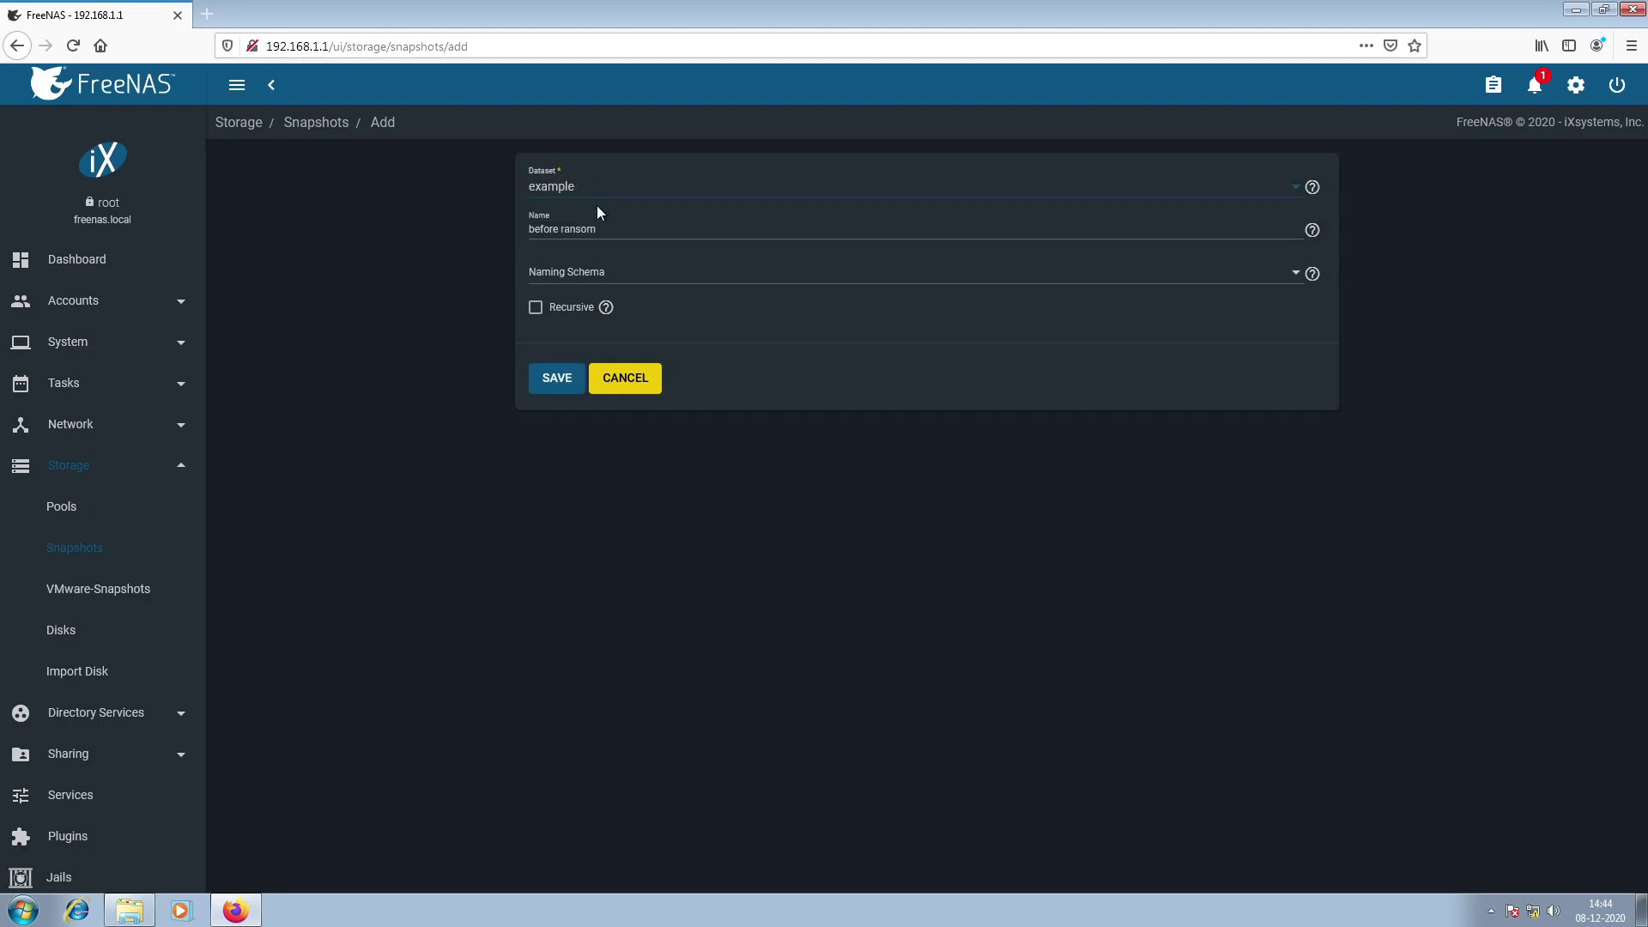
left_click(543, 382)
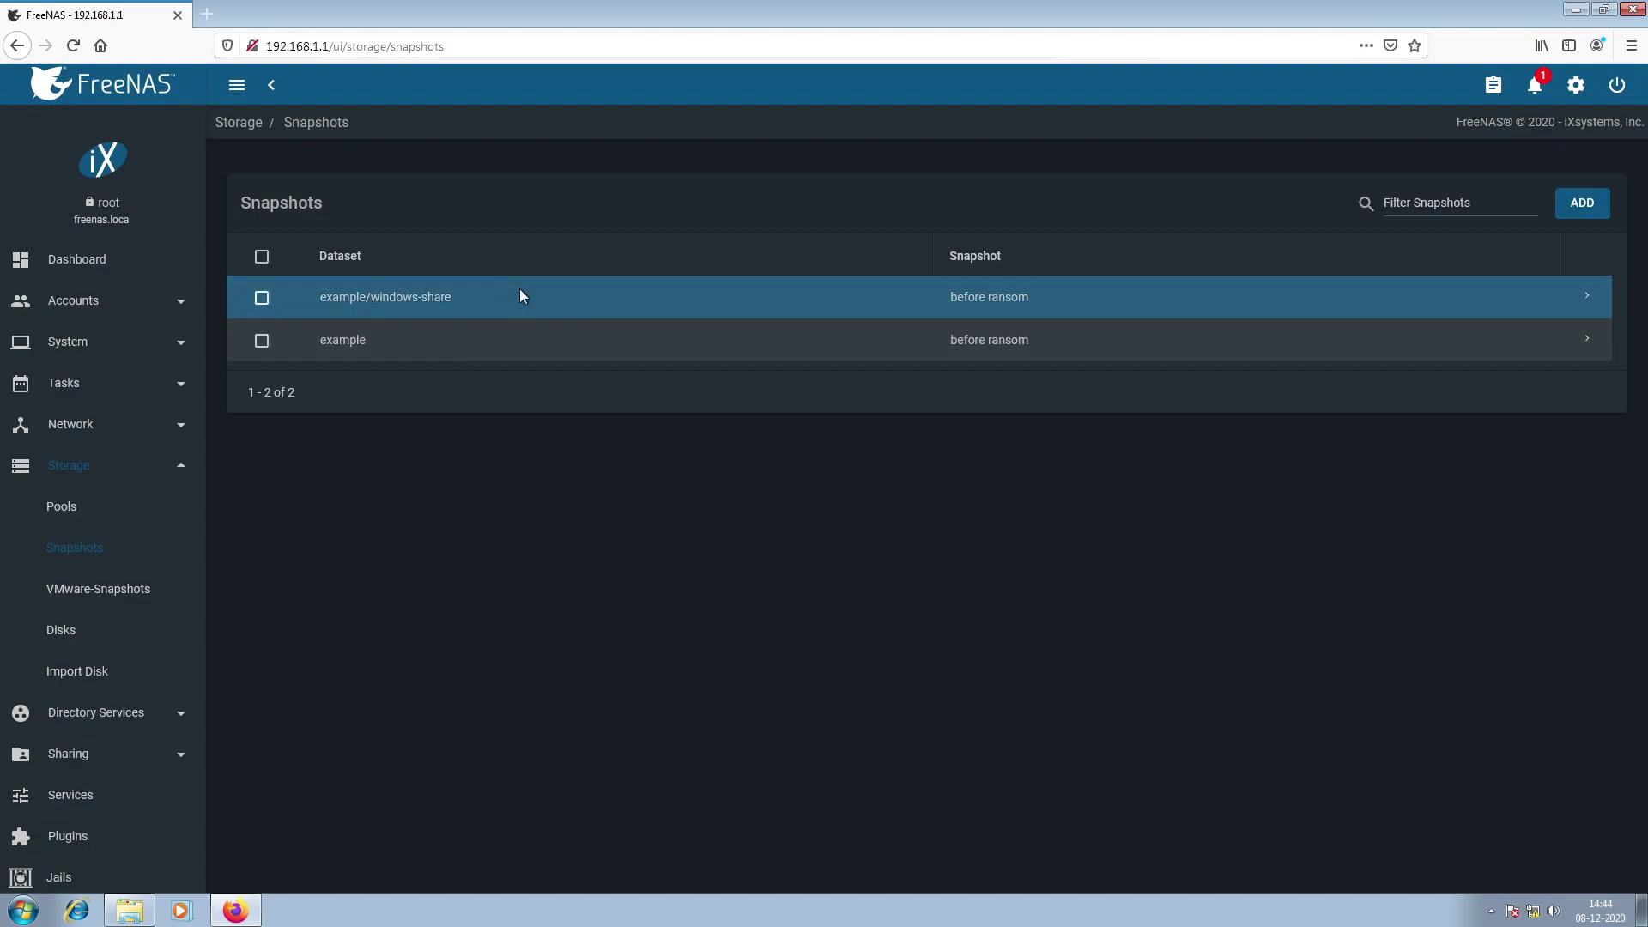
Expand the details of the example and example/windows-share snapshots to check their used and referenced sizes, and close the browser.
left_click(1588, 343)
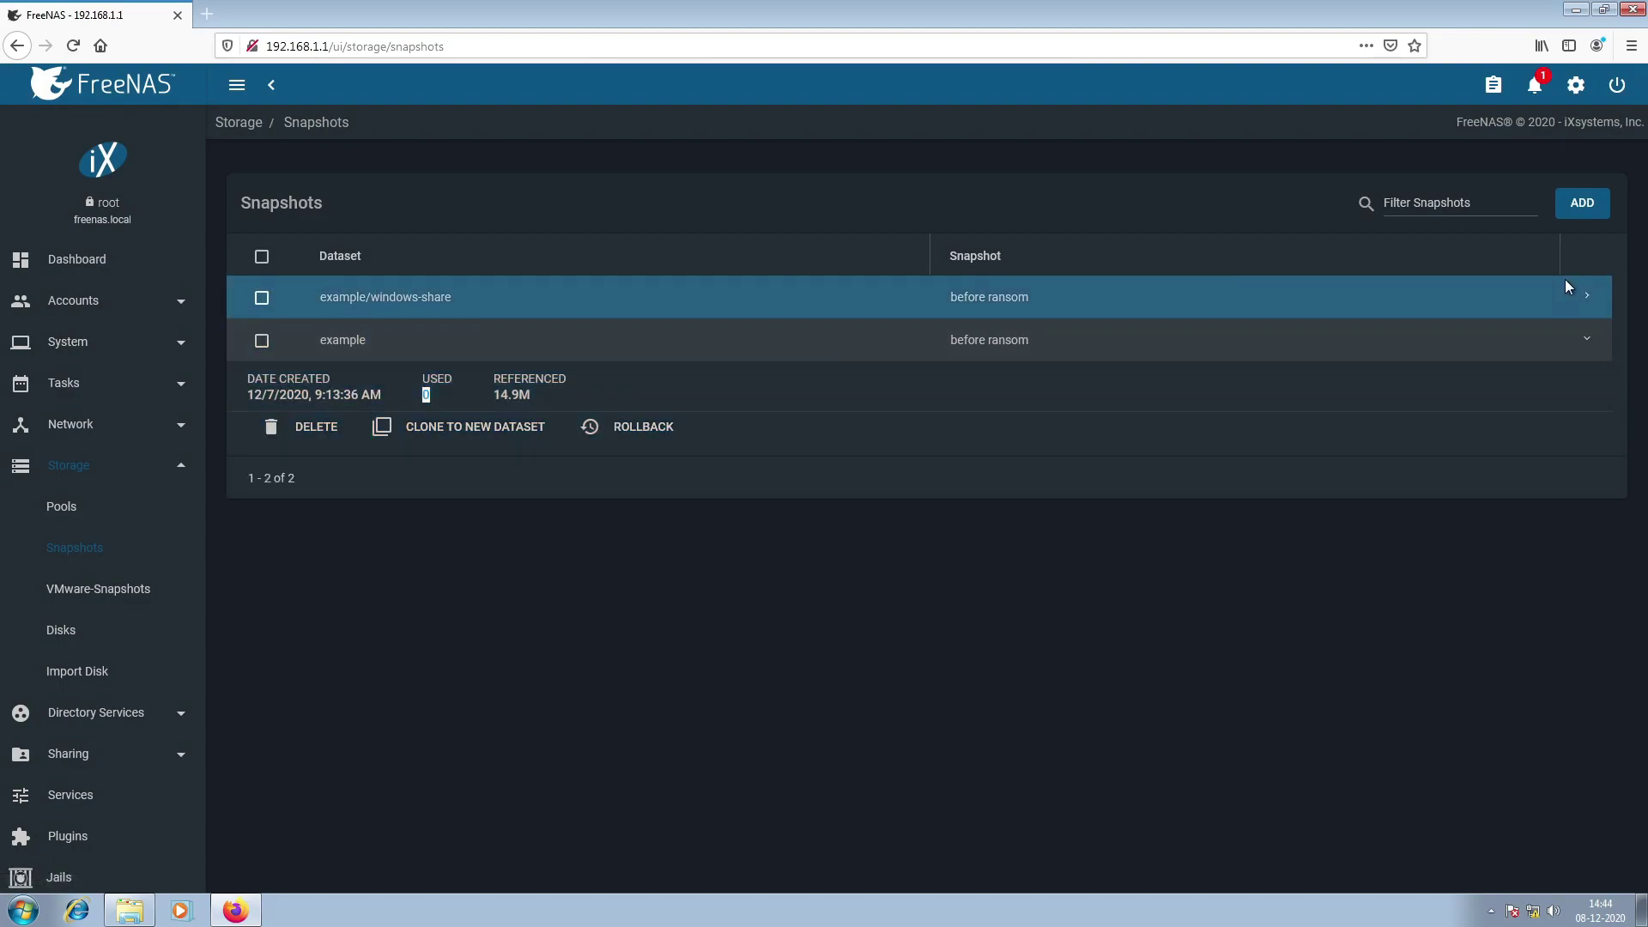
left_click(1588, 298)
triple_click(412, 343)
left_click(465, 340)
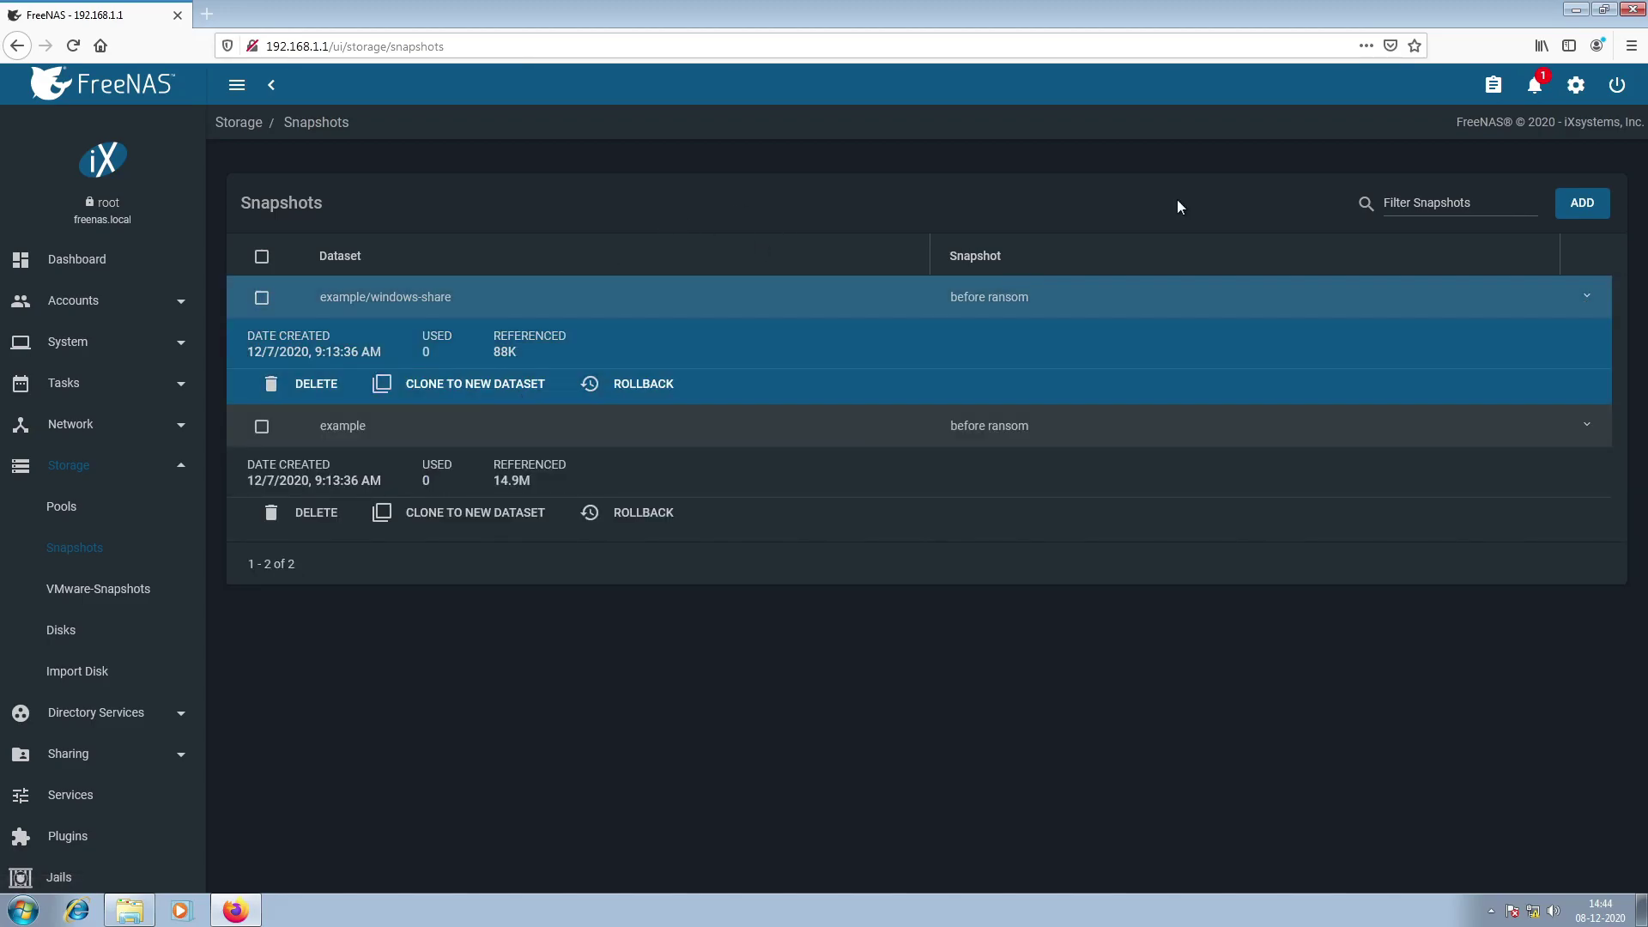
left_click(1636, 13)
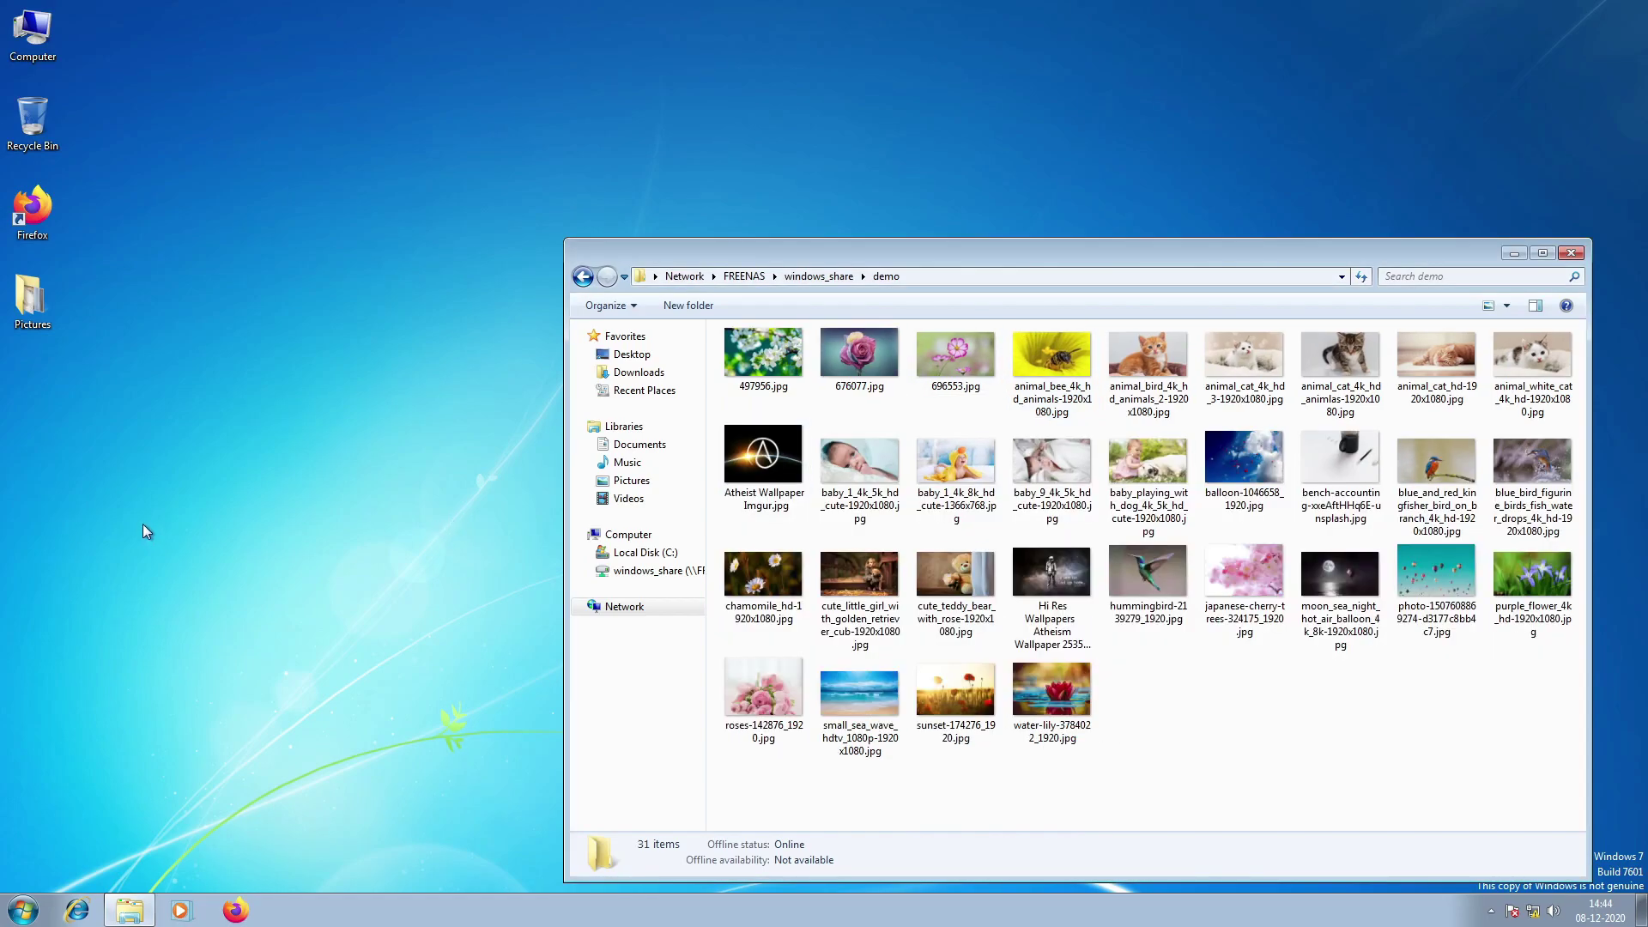
Extract cerber.exe from Ransomware.Cerber.zip in Downloads to the desktop, entering the archive password.
double_click(32, 34)
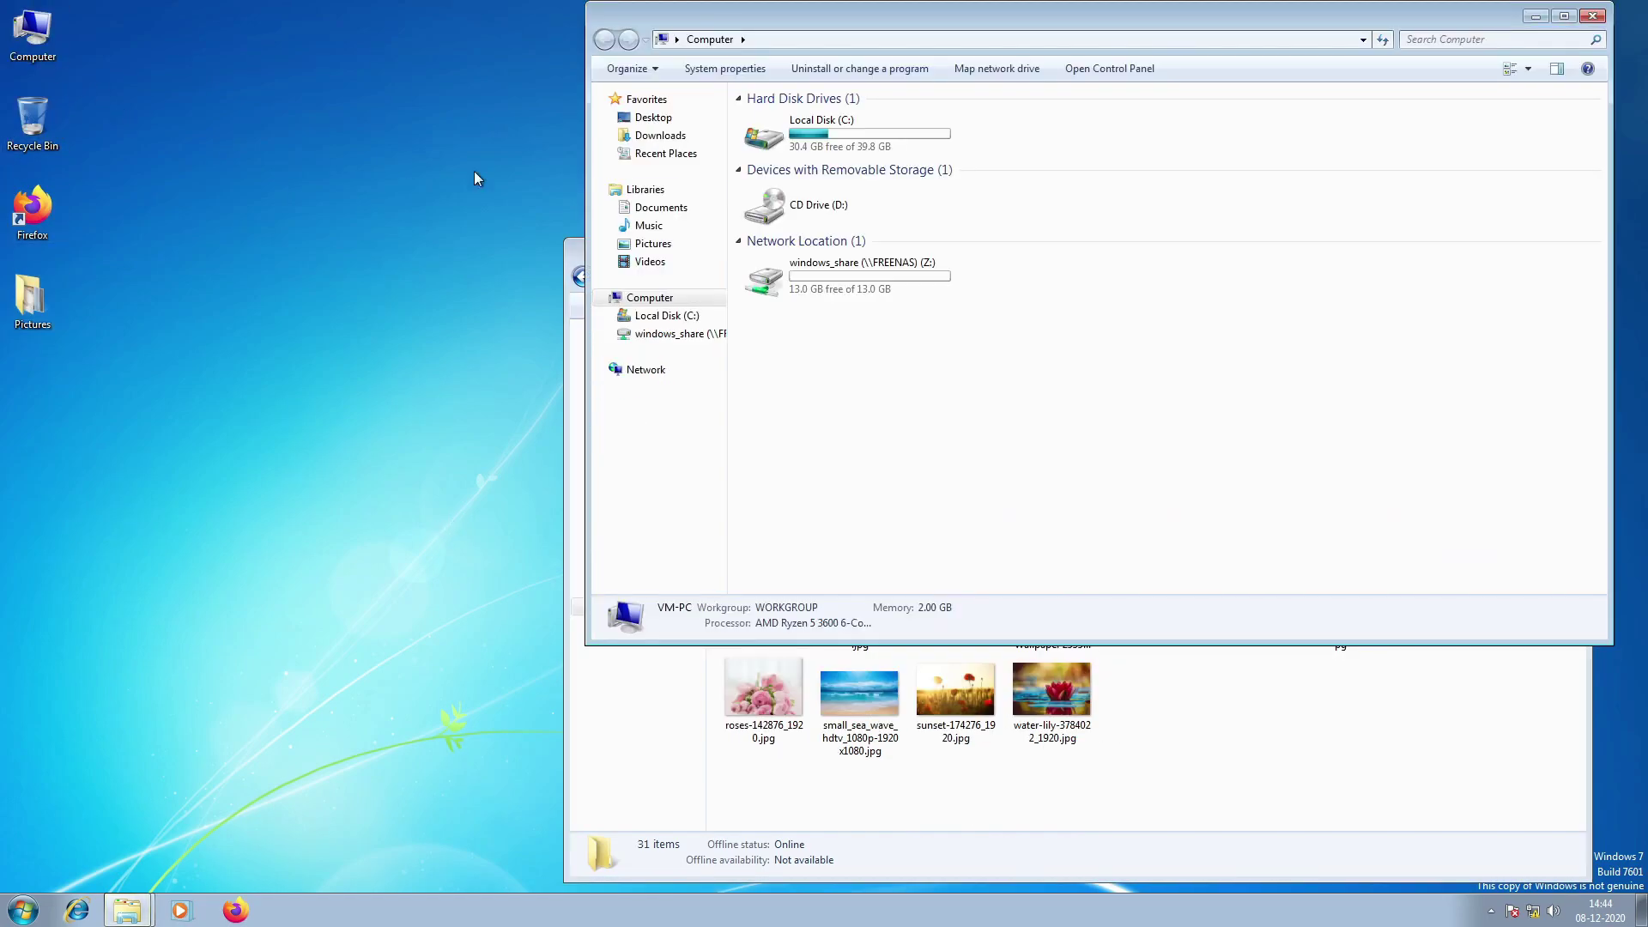
left_click(661, 136)
left_click_drag(863, 27, 494, 133)
double_click(455, 226)
left_click_drag(393, 227, 156, 482)
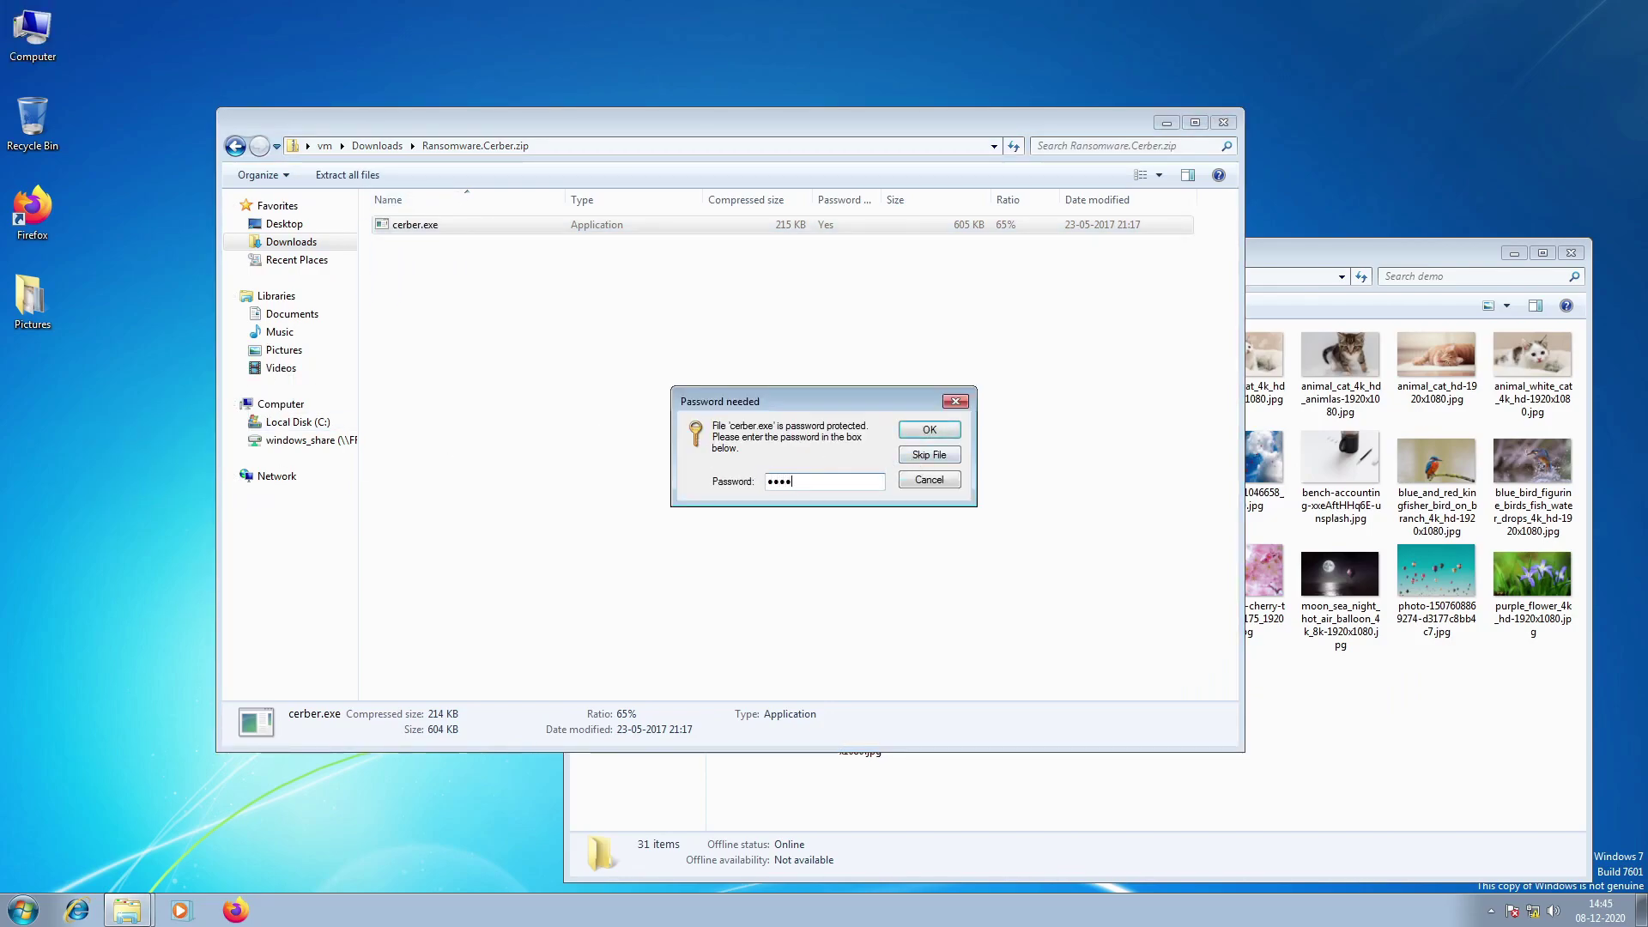
key("Return")
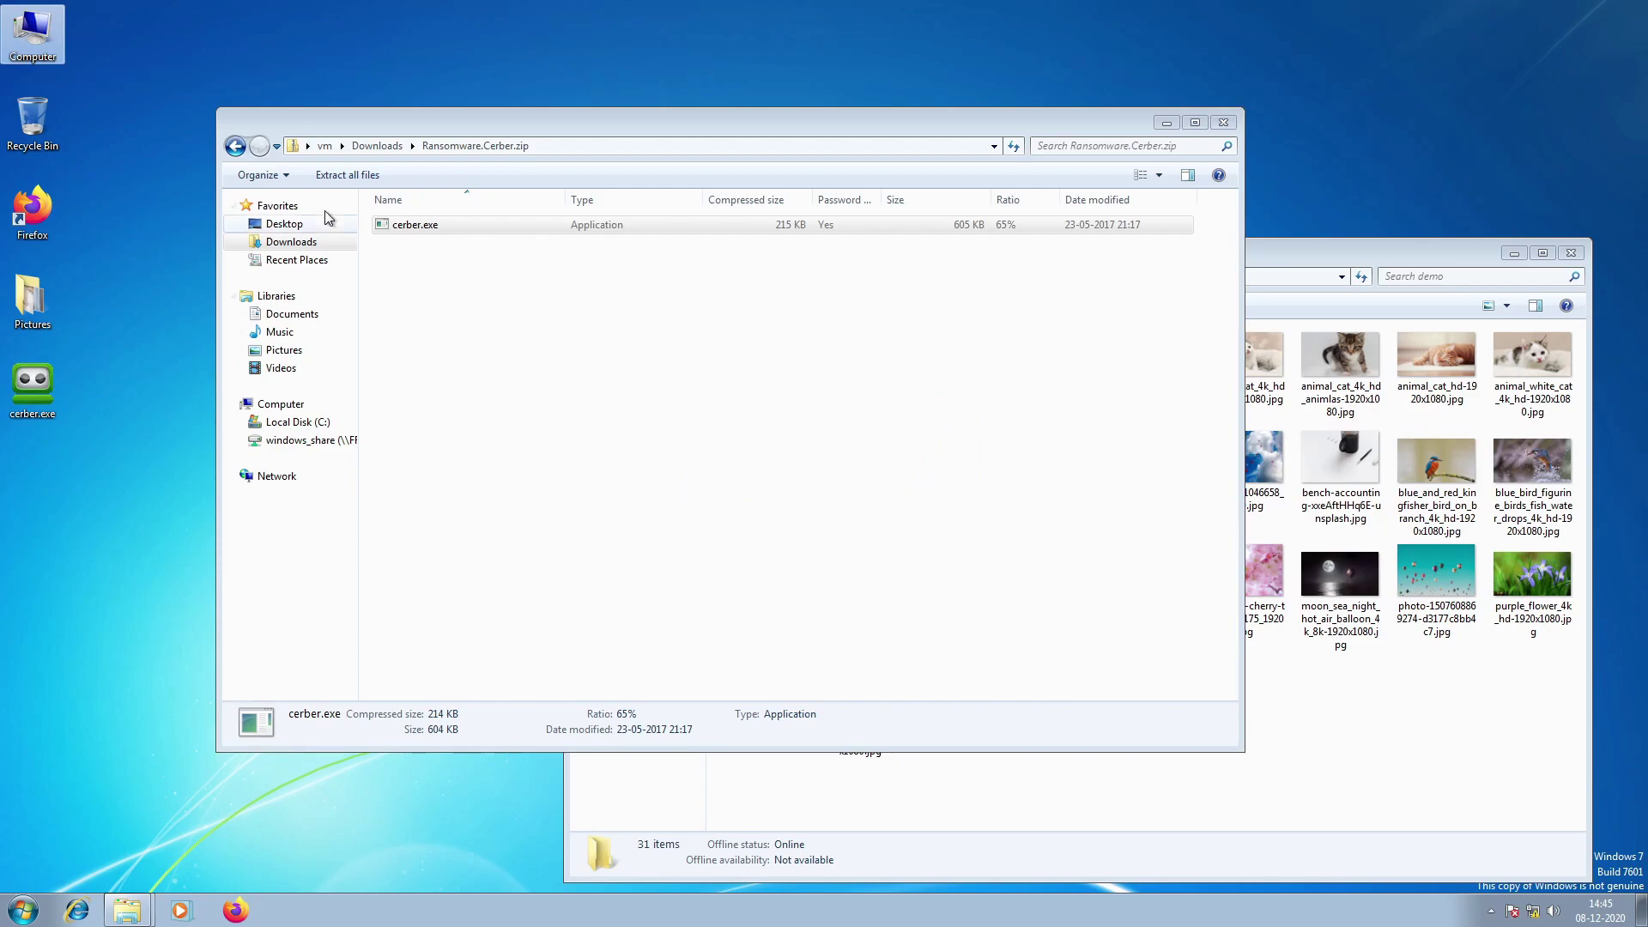
Extract the executable from Ransomware.WannaCry.zip in Downloads to the desktop, entering the archive password.
left_click(235, 146)
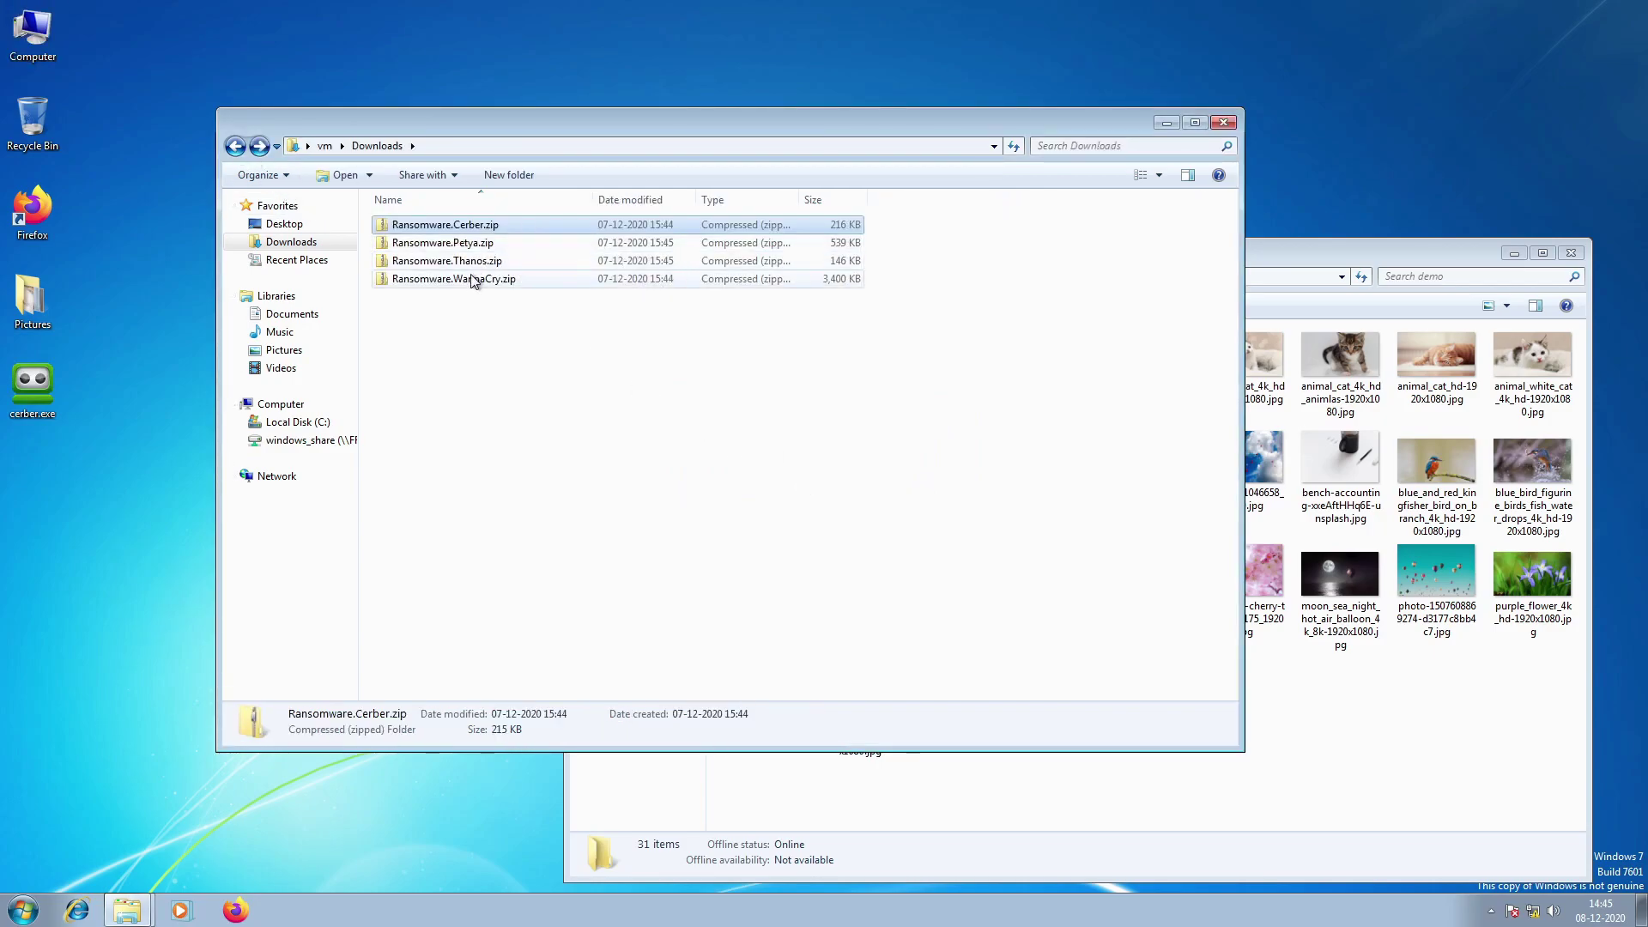
double_click(467, 279)
left_click_drag(412, 225, 165, 483)
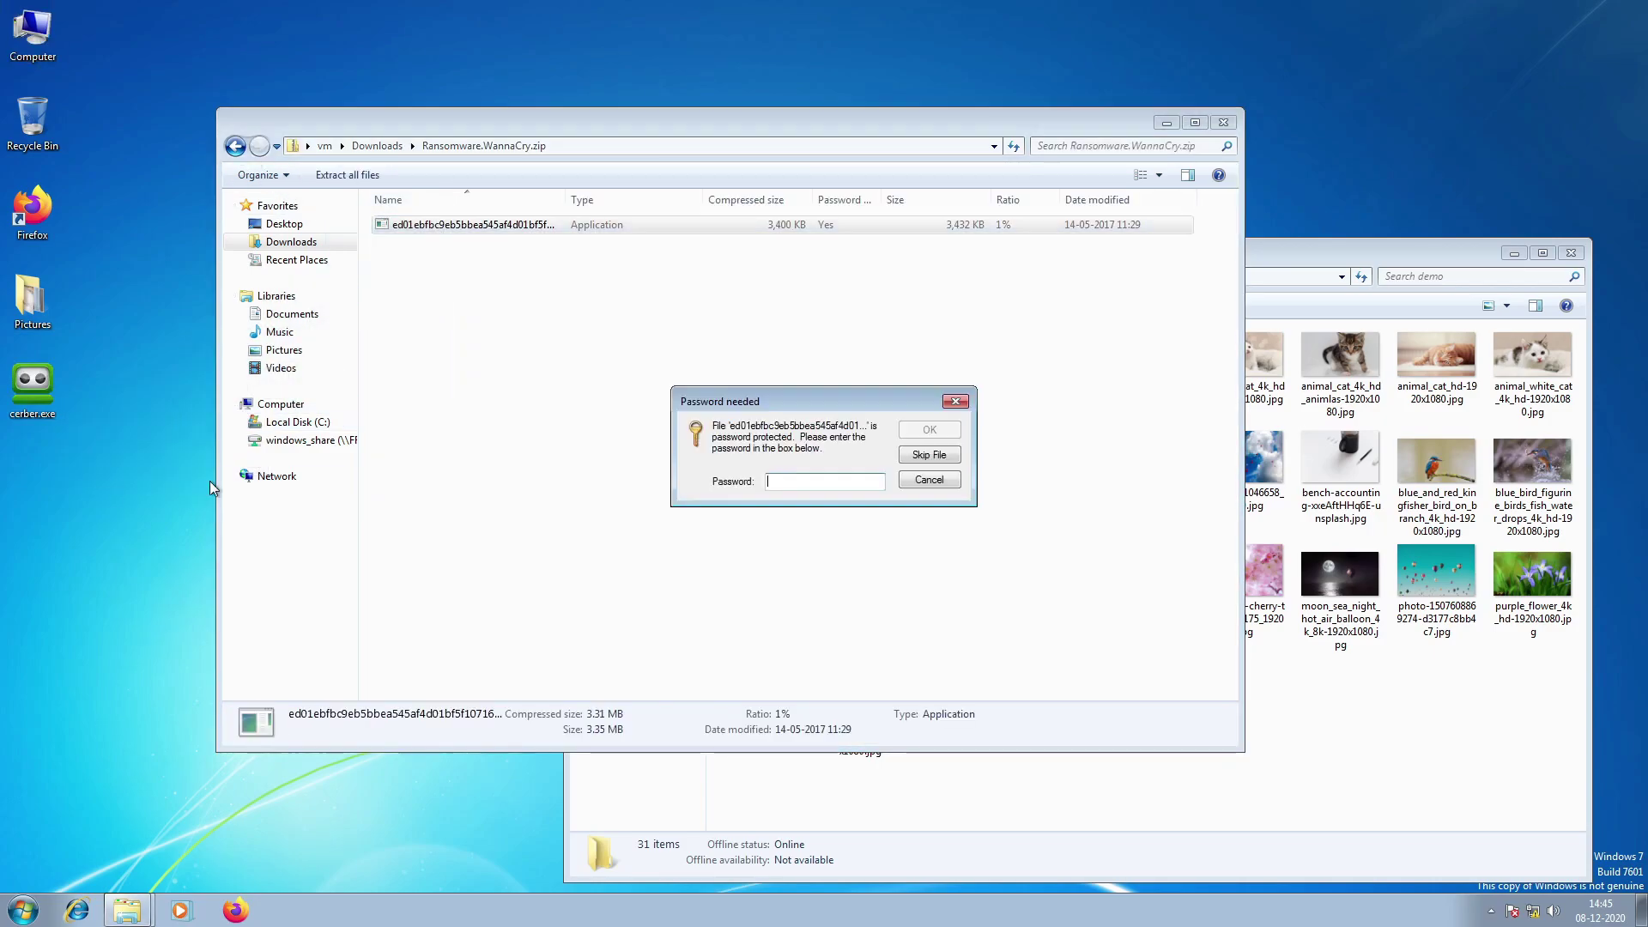
type("infecte")
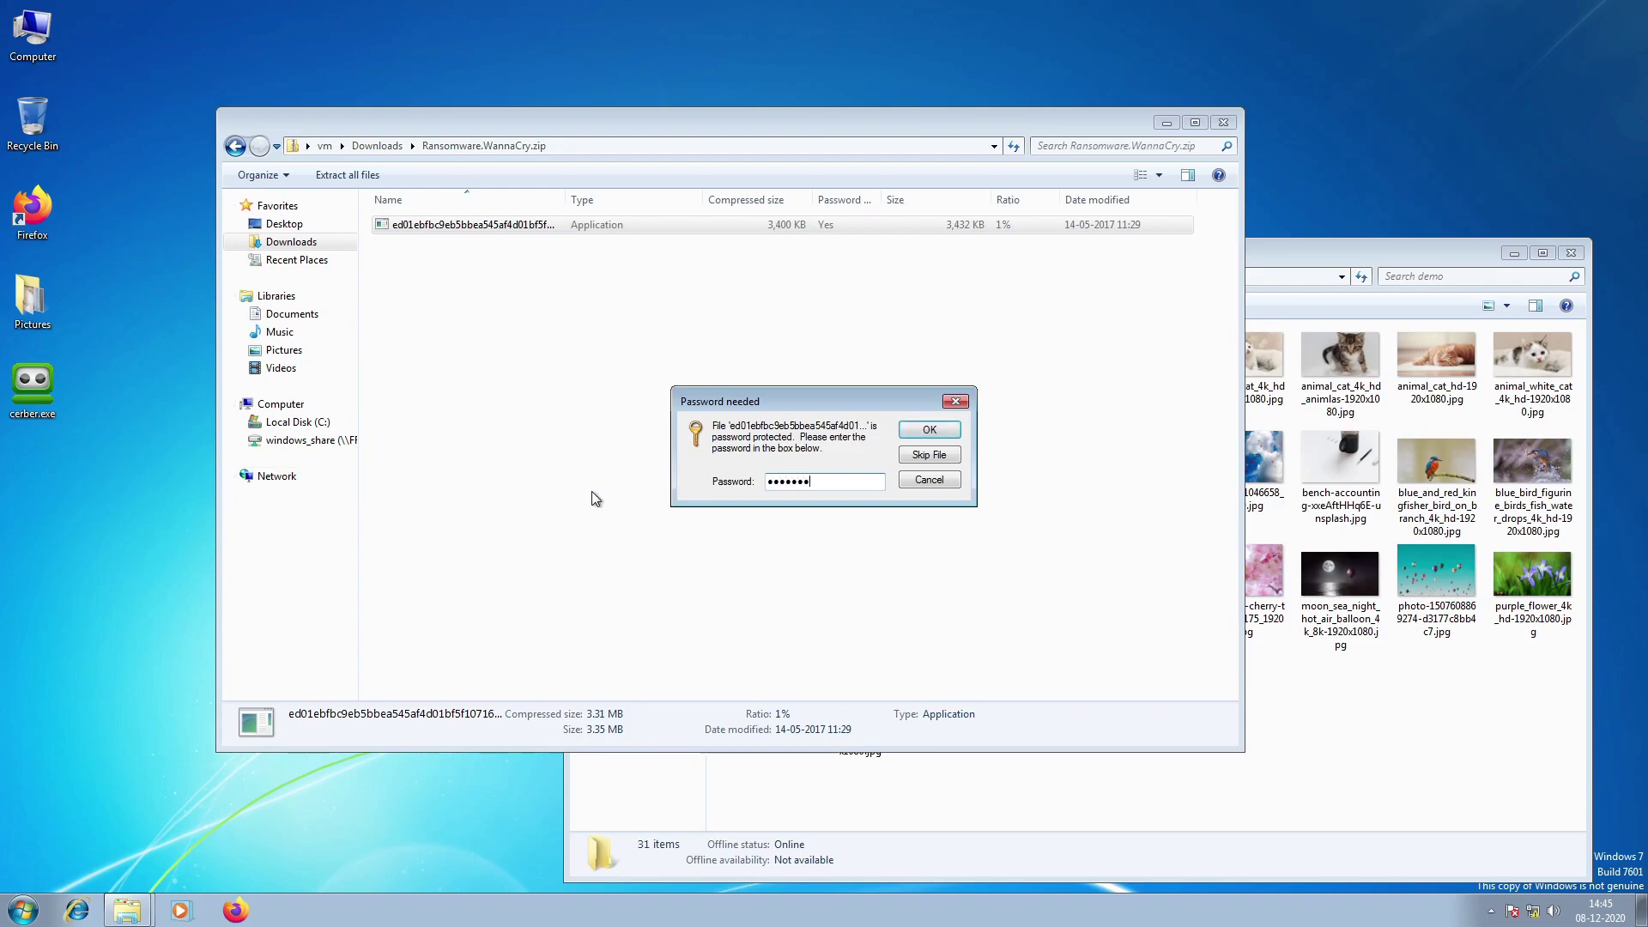
type("d")
key("Return")
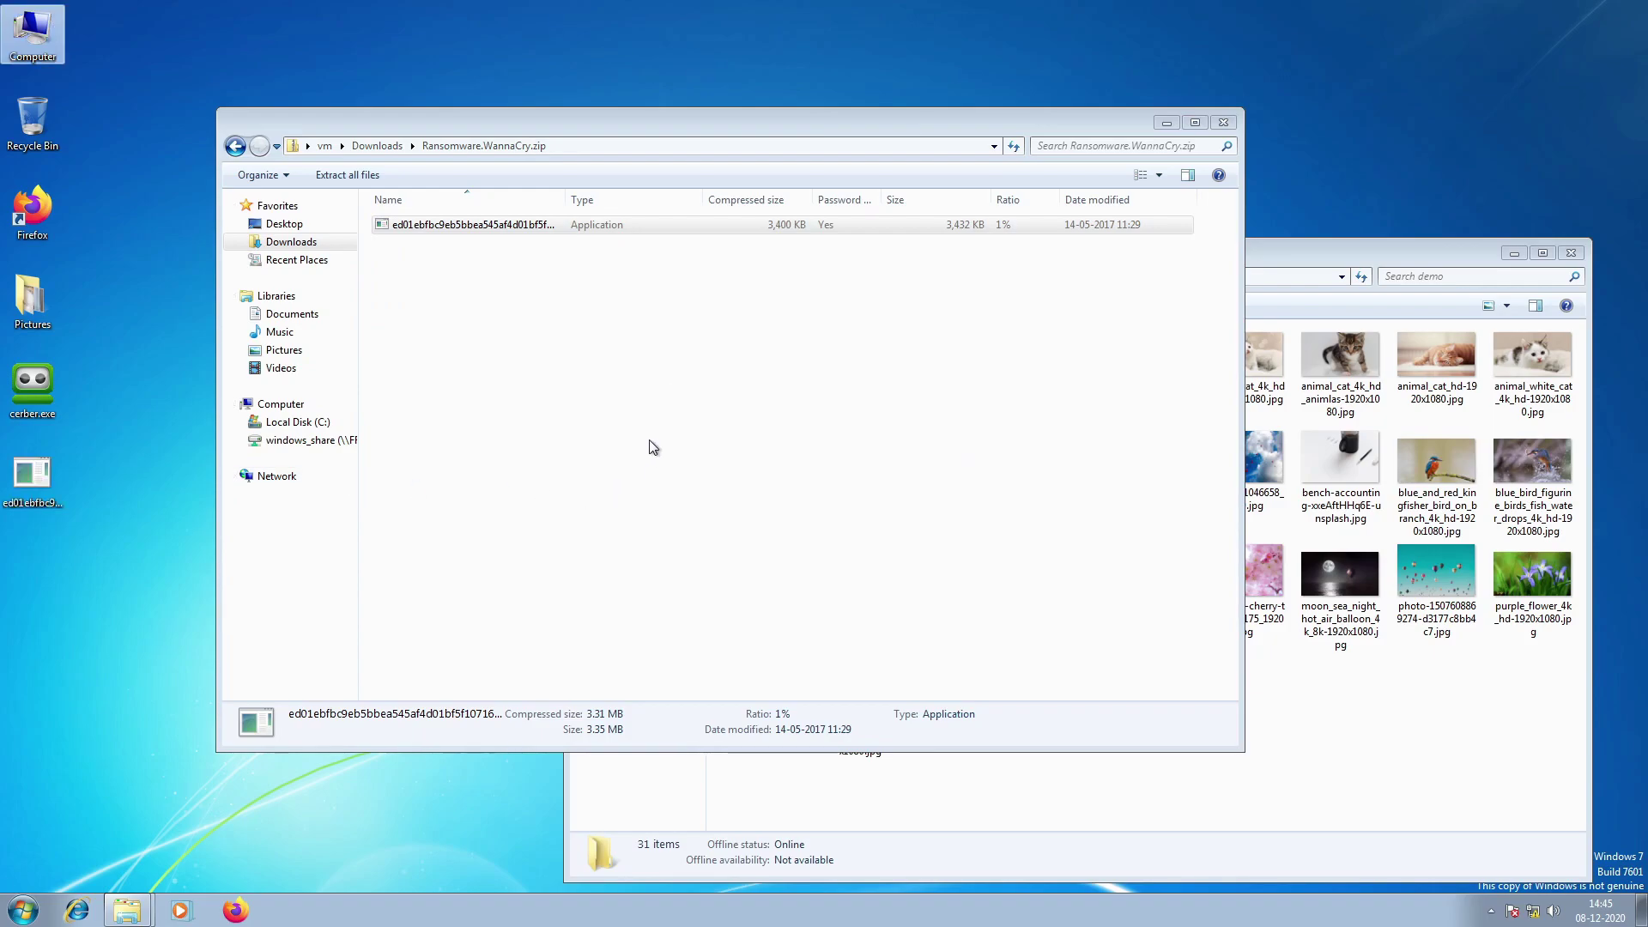
Close the archive window and list the processes from all users in an enlarged Task Manager, sorted by memory.
left_click(1225, 122)
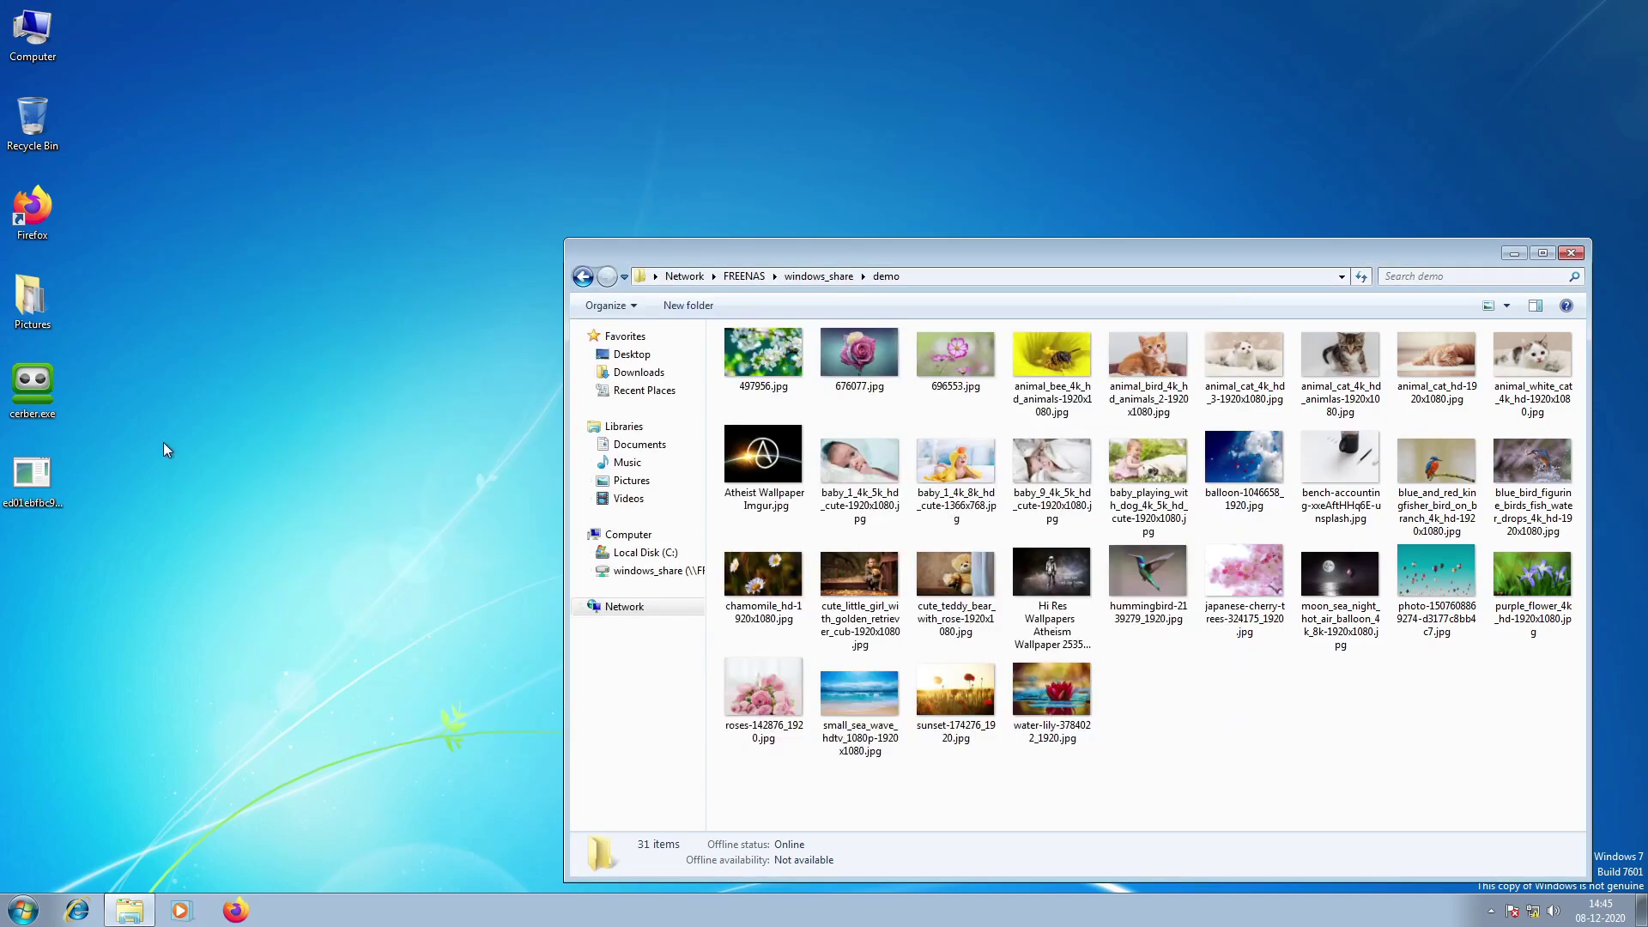
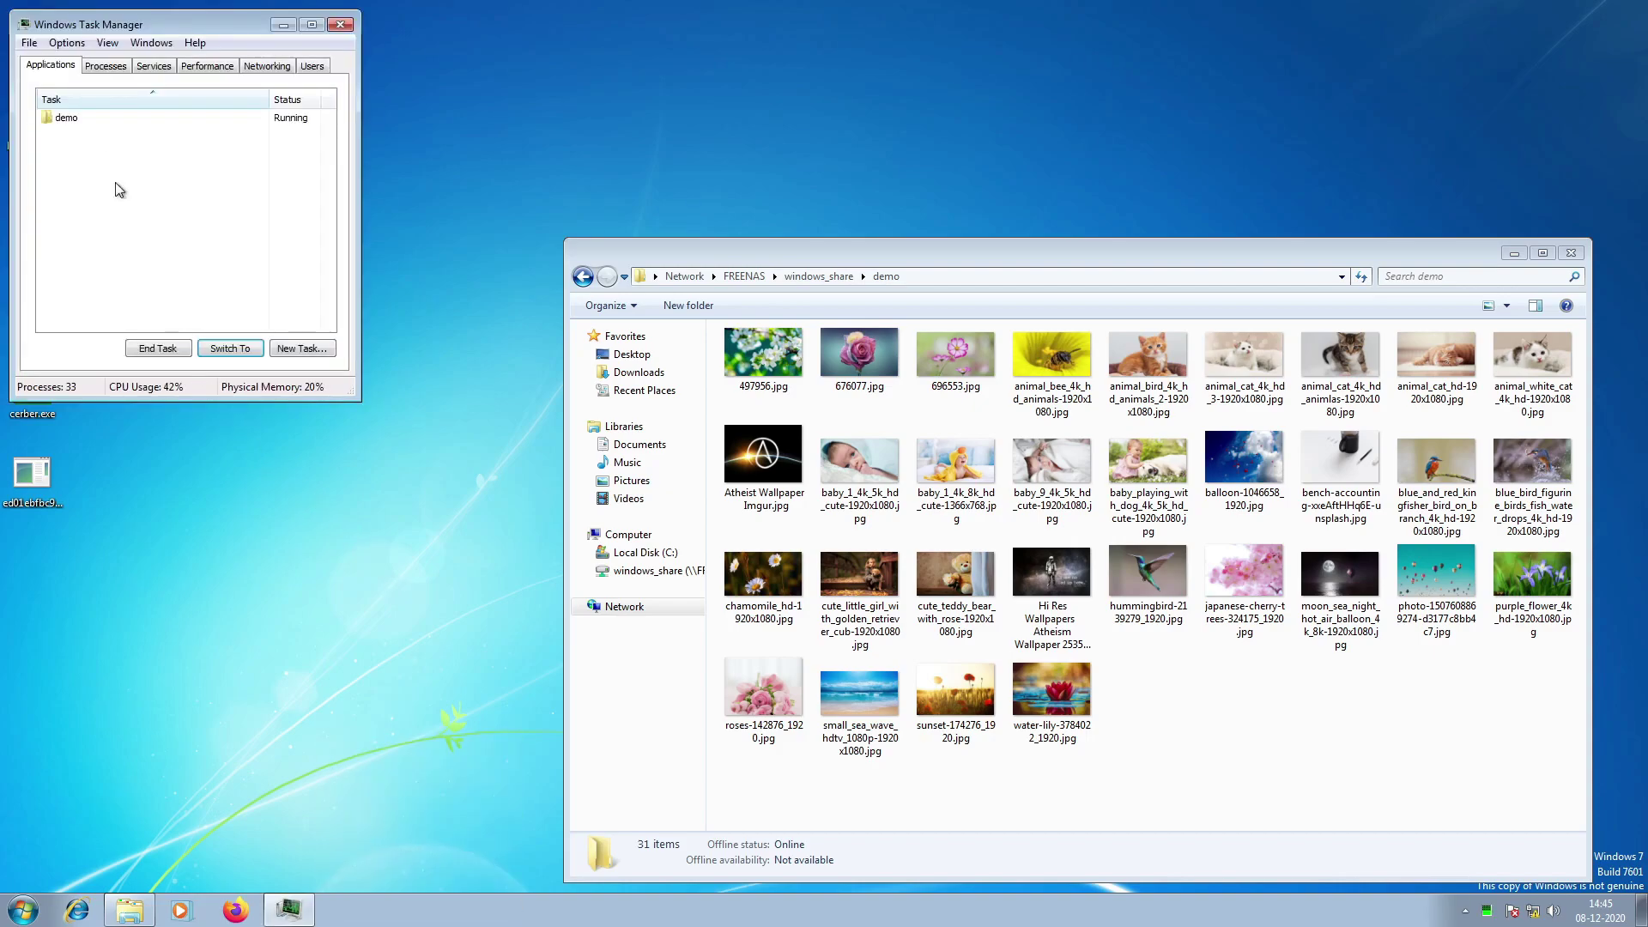
left_click(111, 68)
left_click(103, 350)
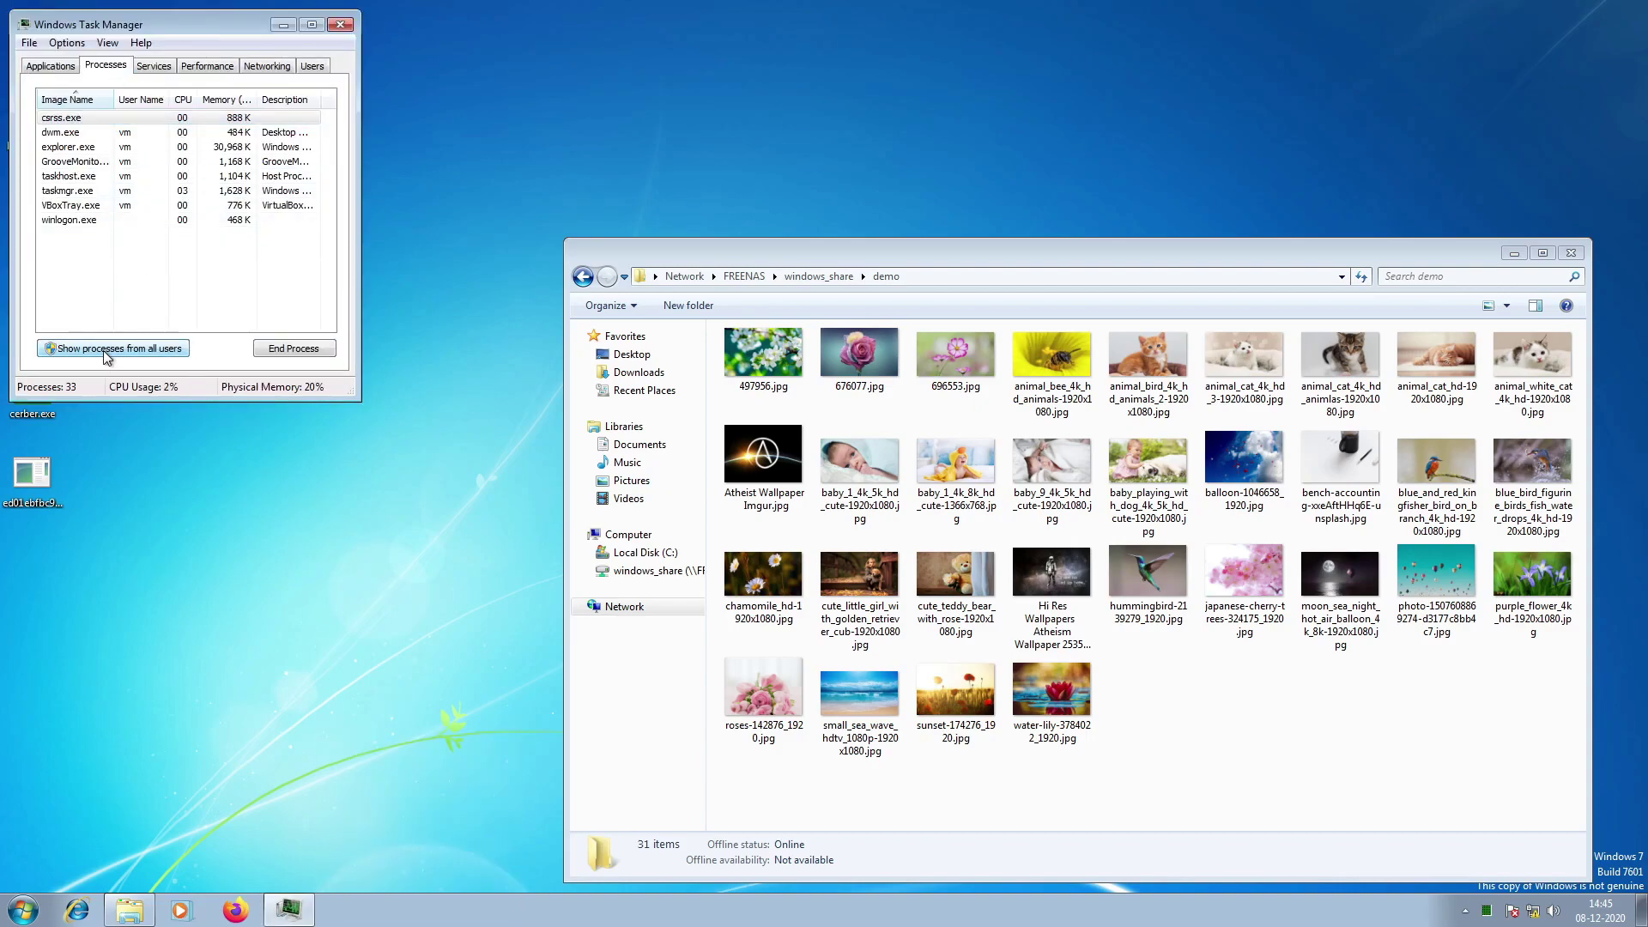
left_click_drag(253, 396, 252, 815)
left_click(152, 763)
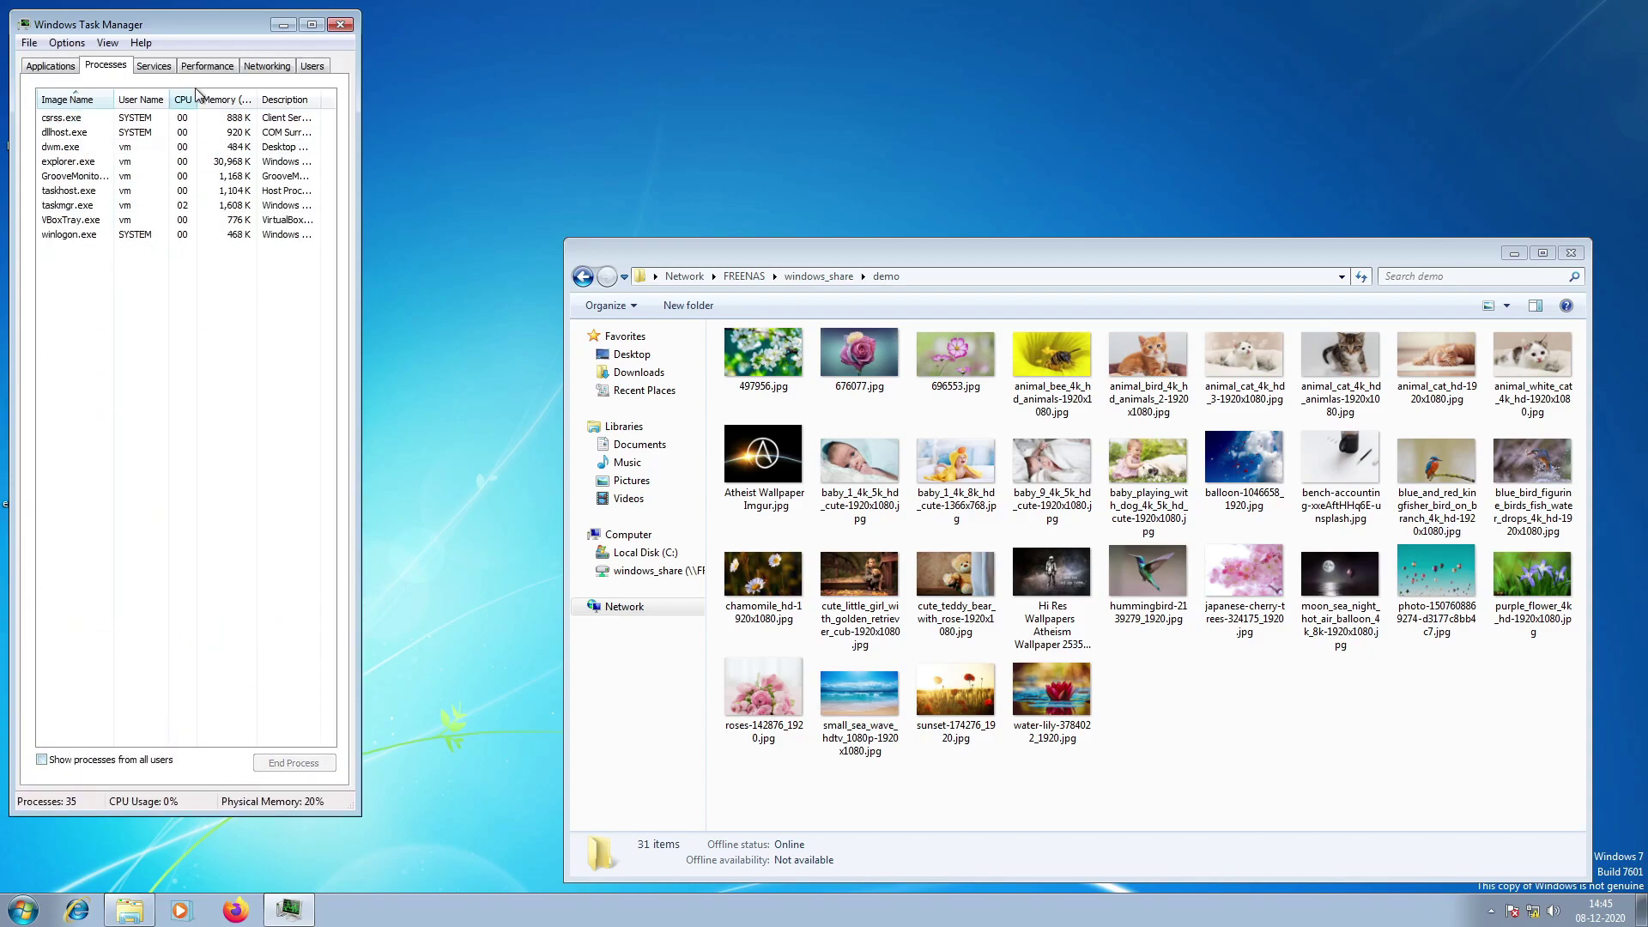
left_click(74, 763)
left_click_drag(182, 23, 380, 34)
left_click(386, 108)
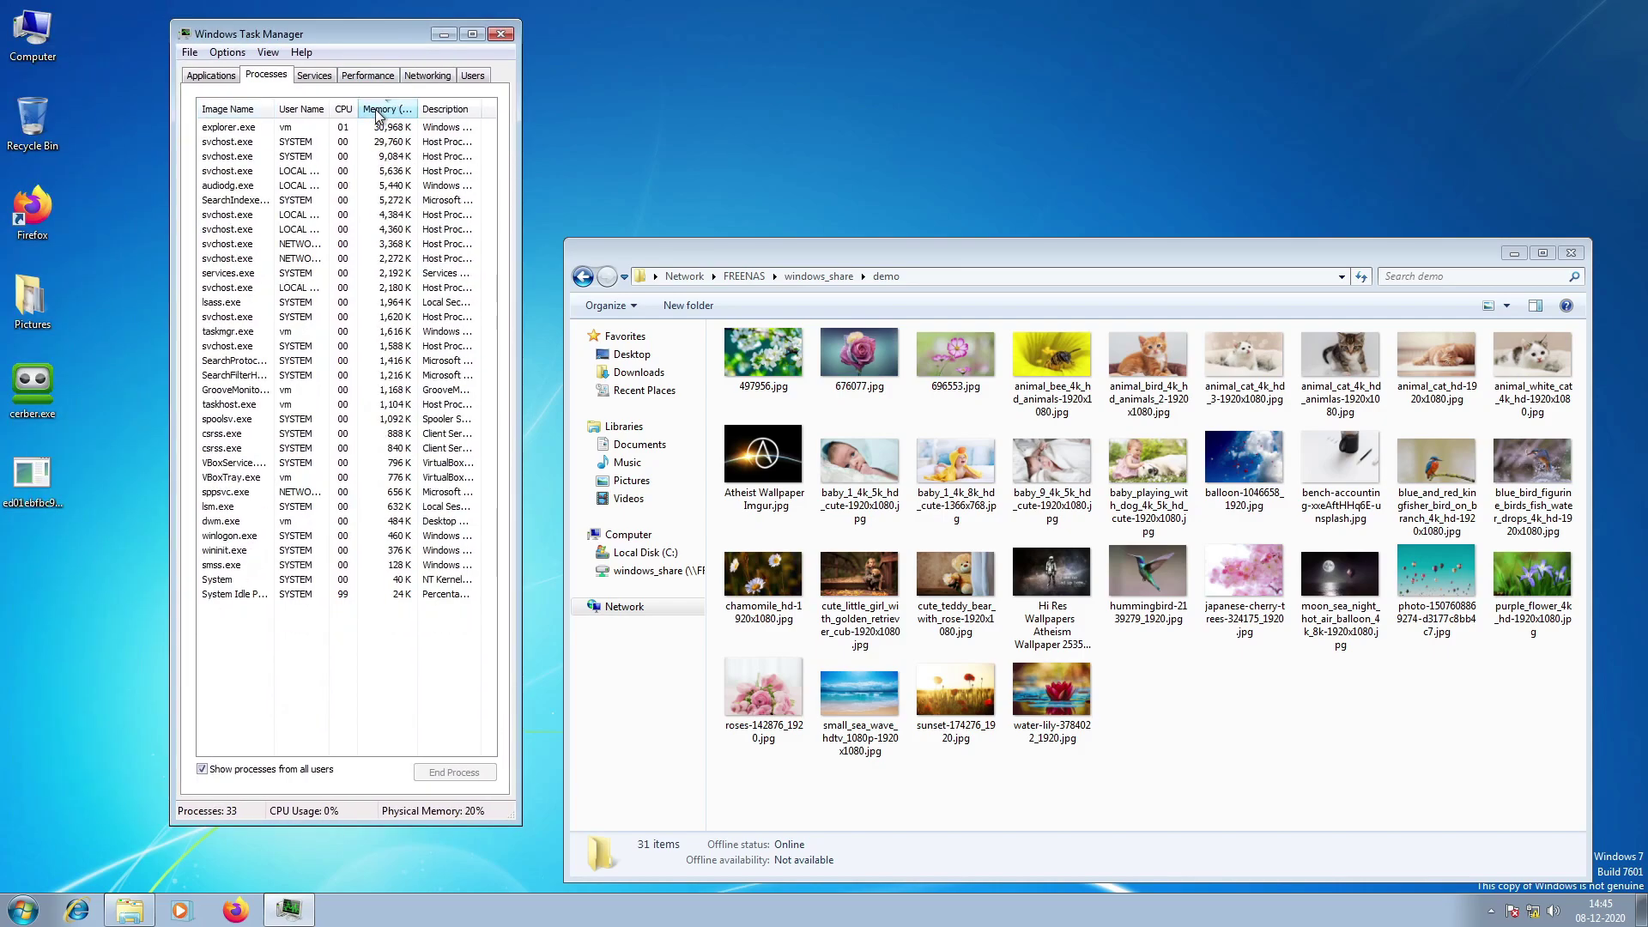
Refresh the desktop and run the extracted WannaCry executable from it as administrator, allowing it to make changes to the computer.
right_click(627, 115)
left_click(652, 159)
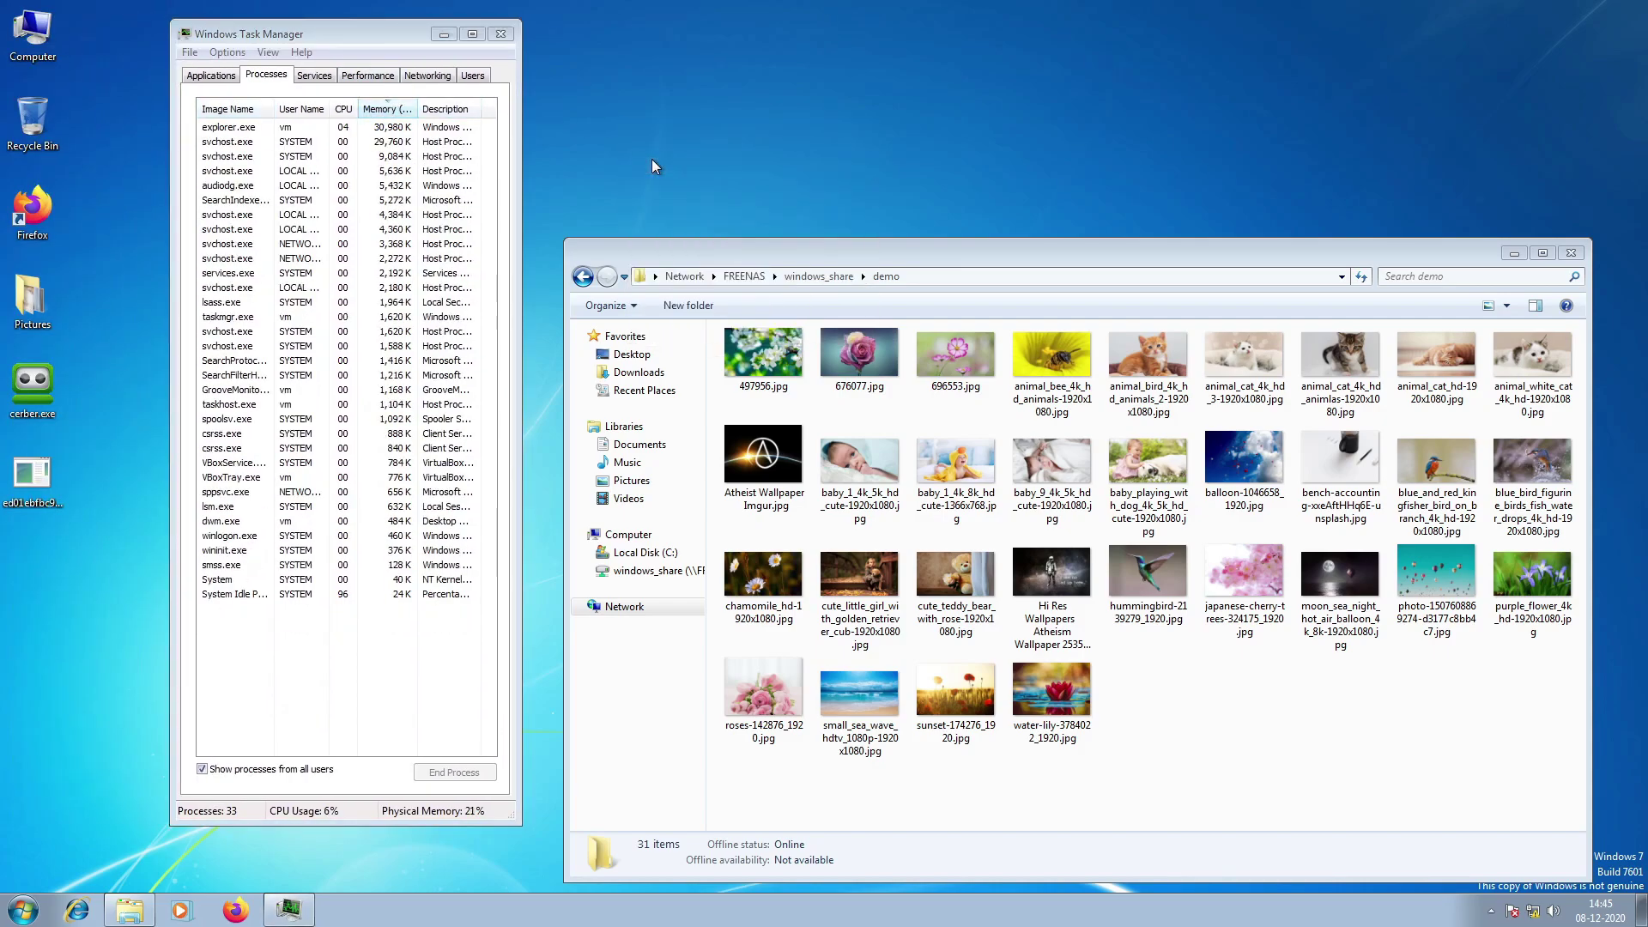
left_click(40, 477)
right_click(41, 477)
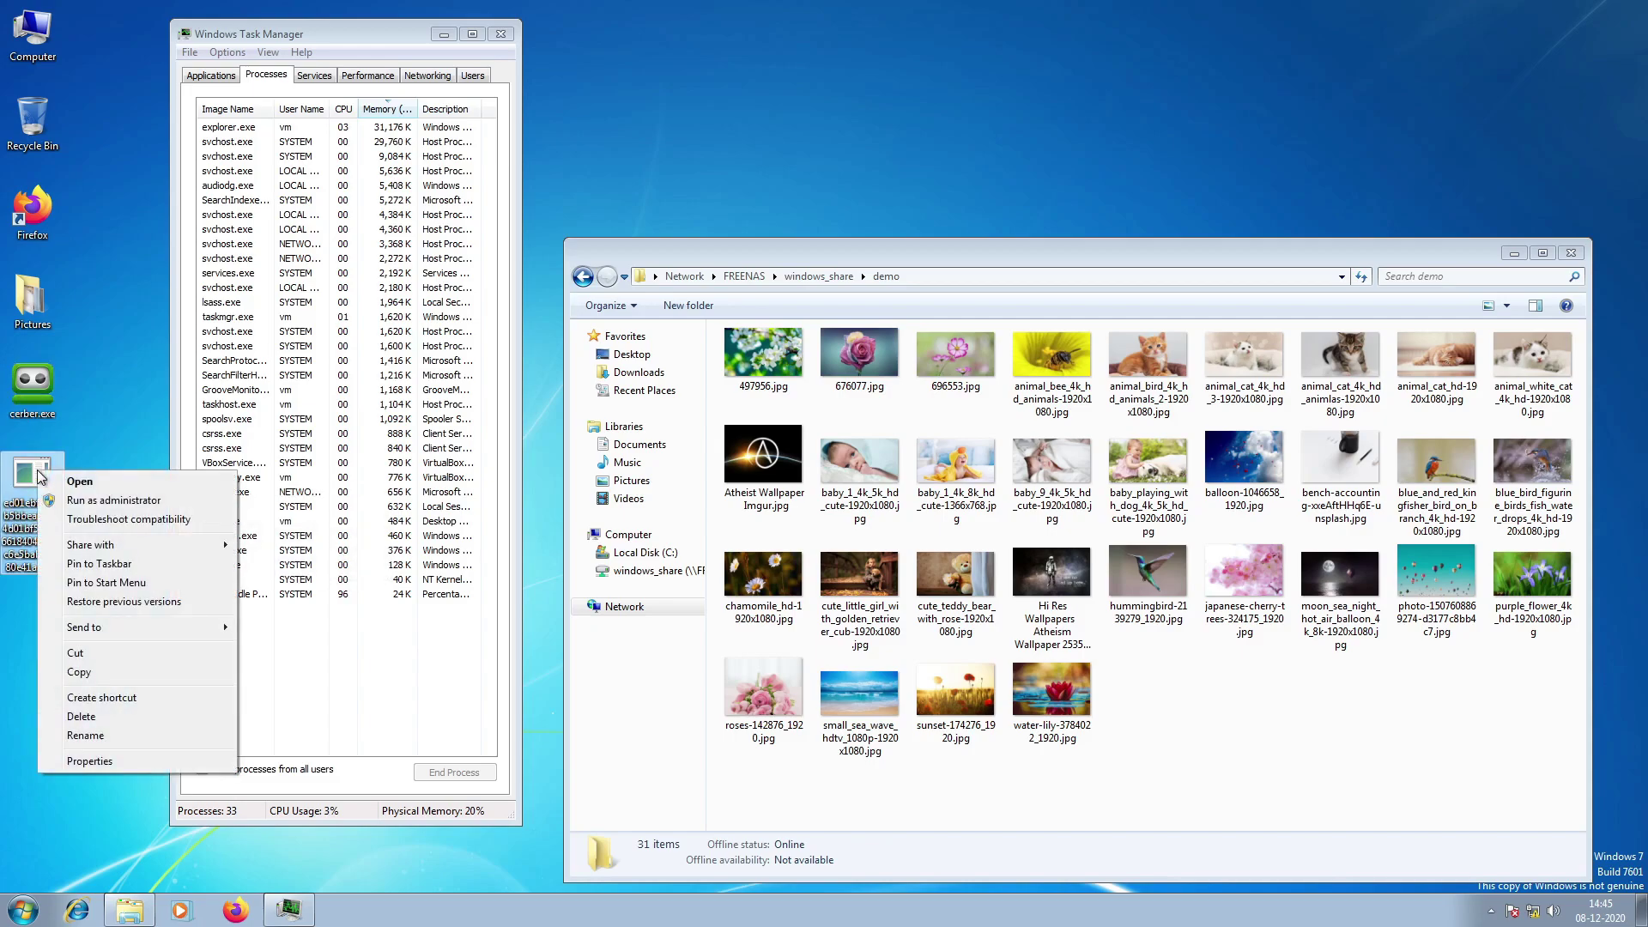
left_click(75, 505)
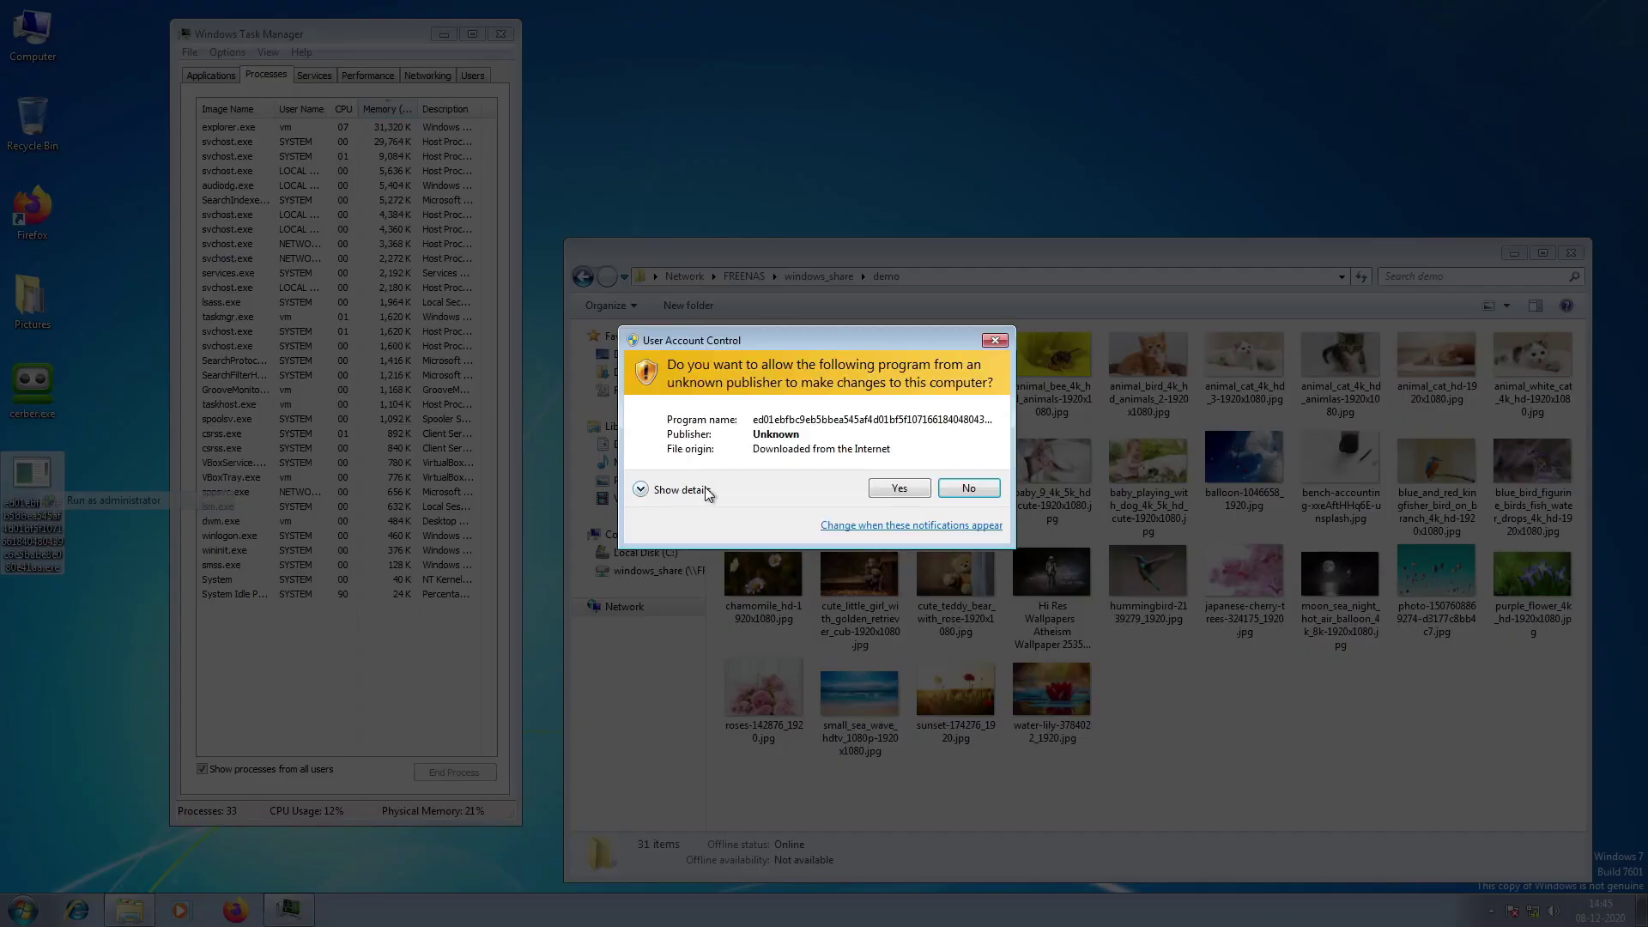
left_click(897, 488)
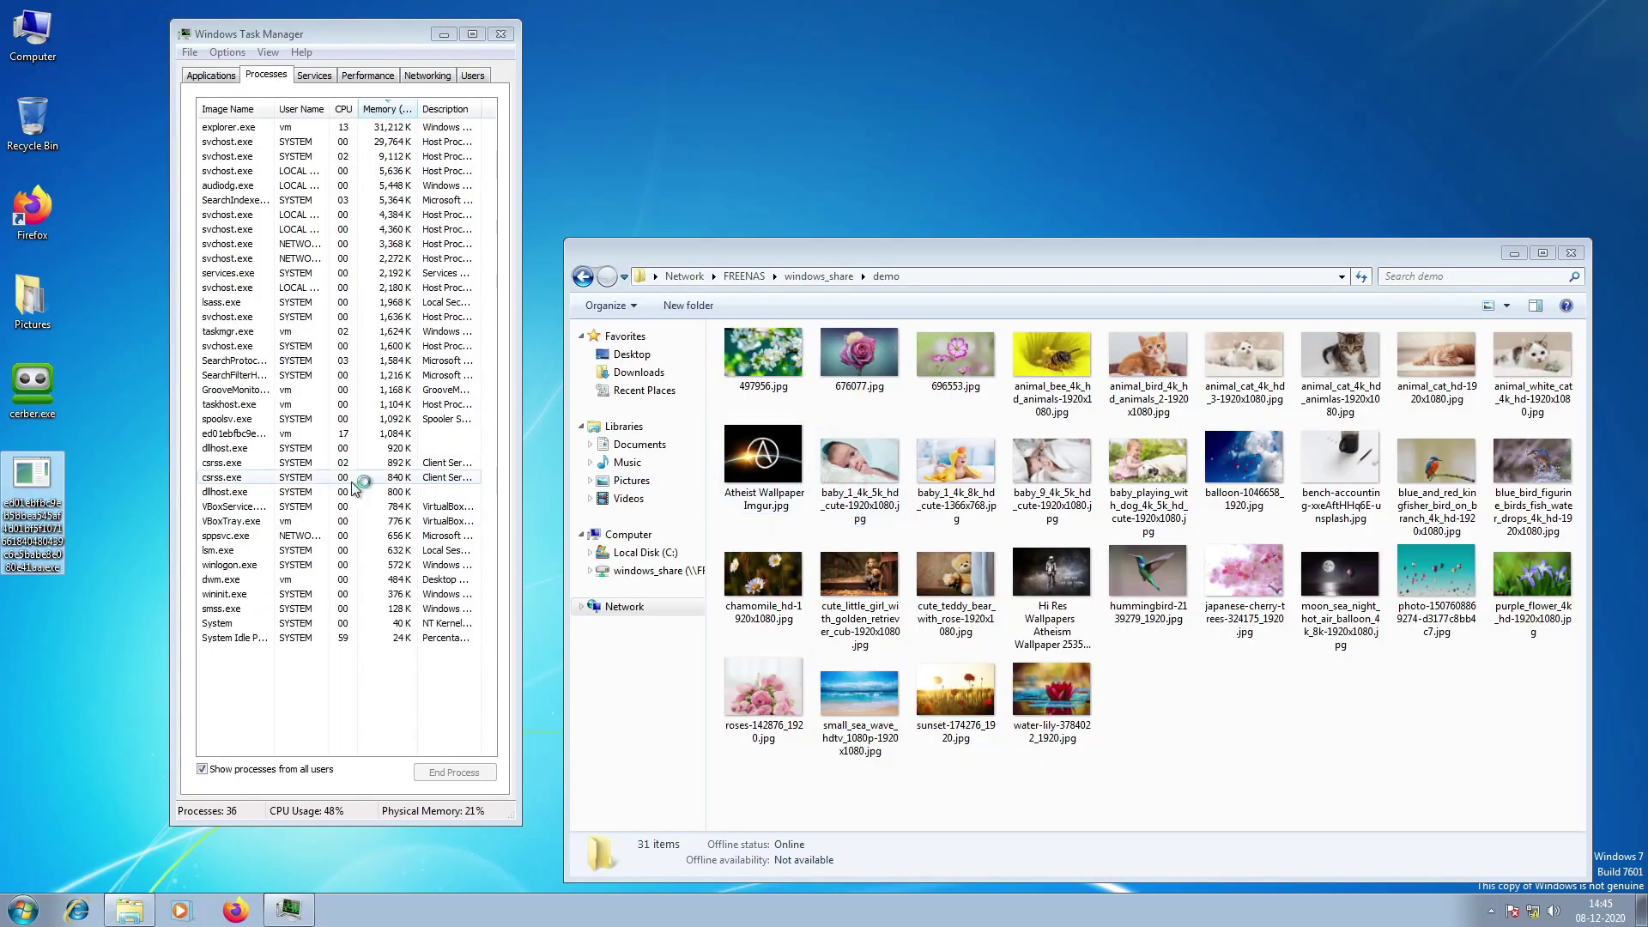
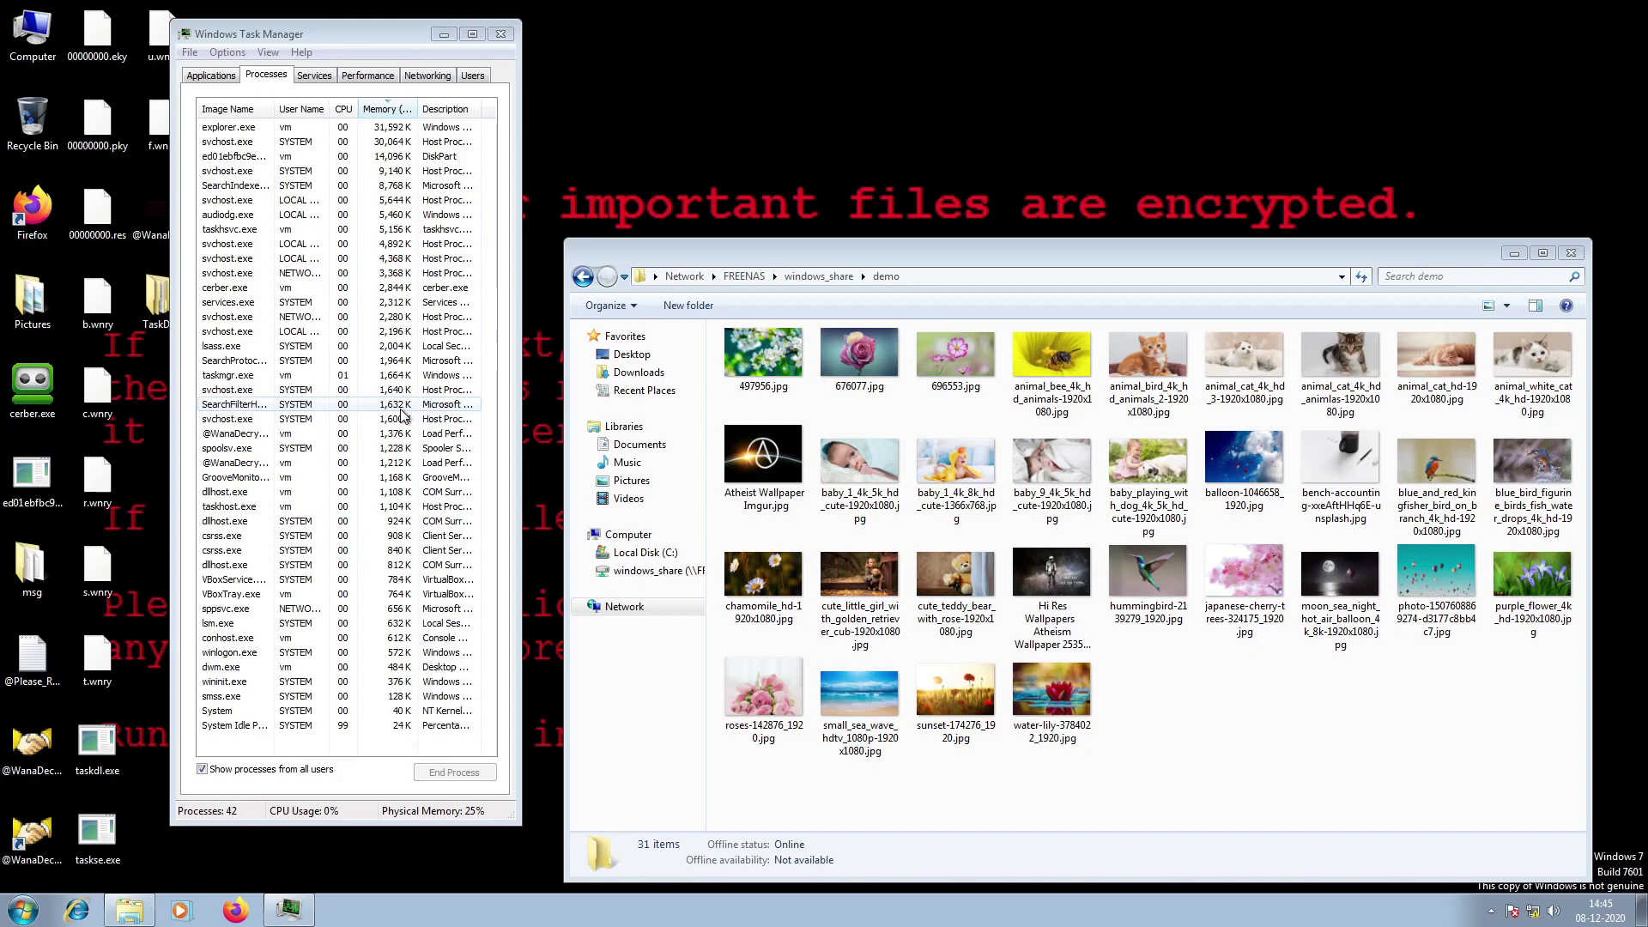
Refresh the desktop and move the Task Manager window aside to uncover the desktop files.
right_click(675, 147)
left_click(723, 196)
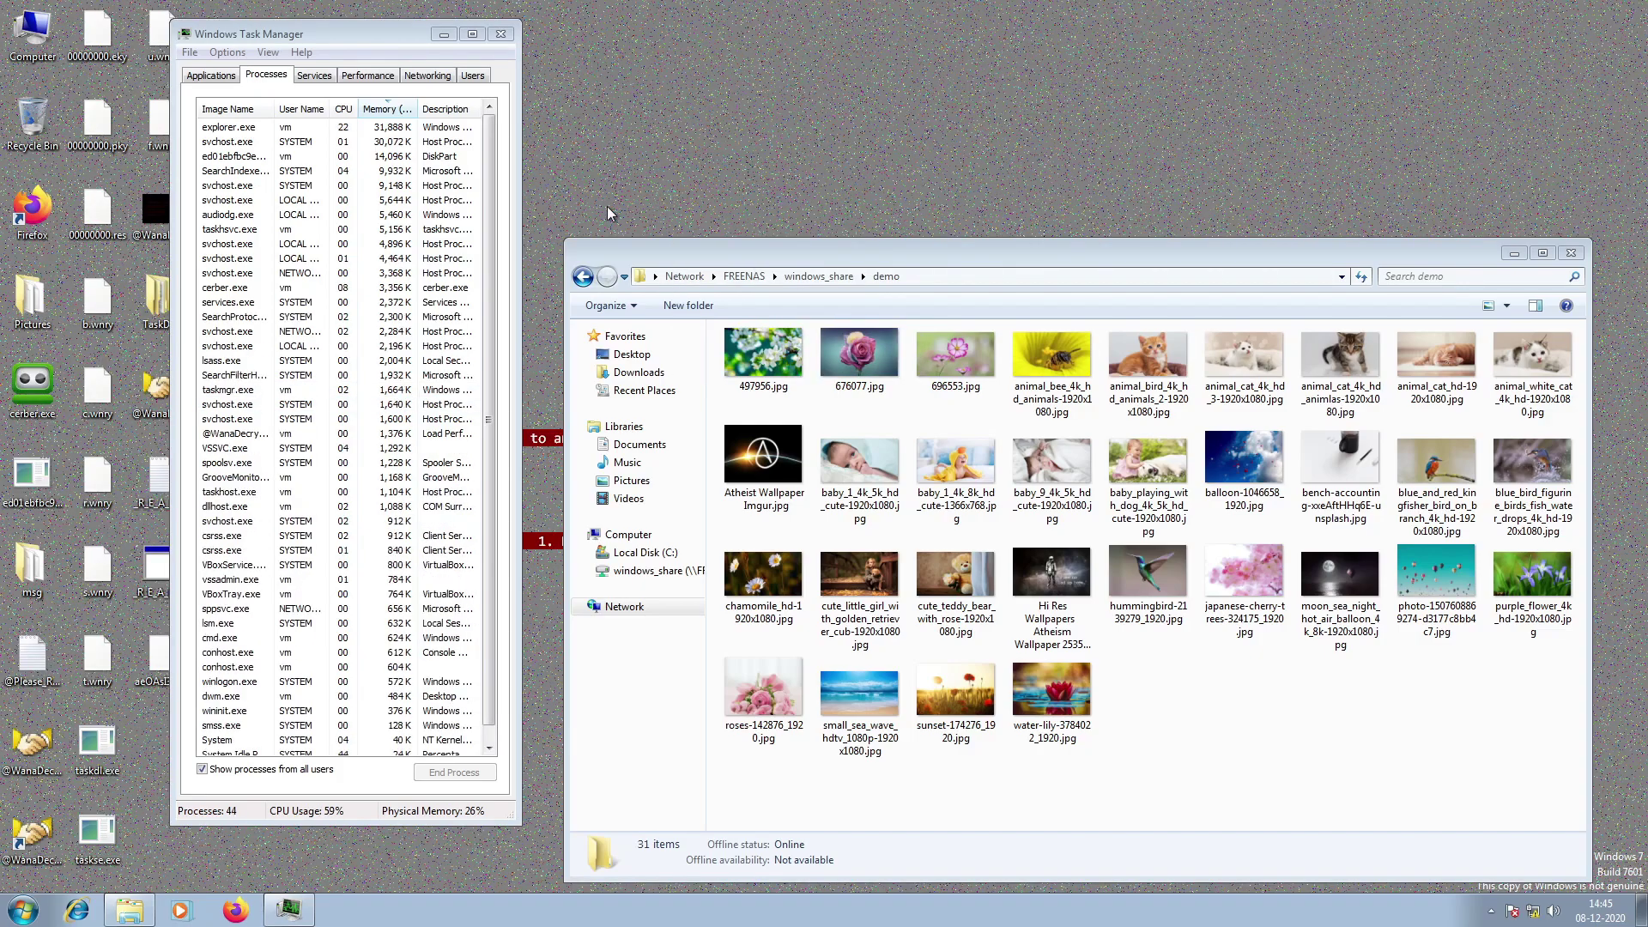
left_click_drag(244, 34, 316, 35)
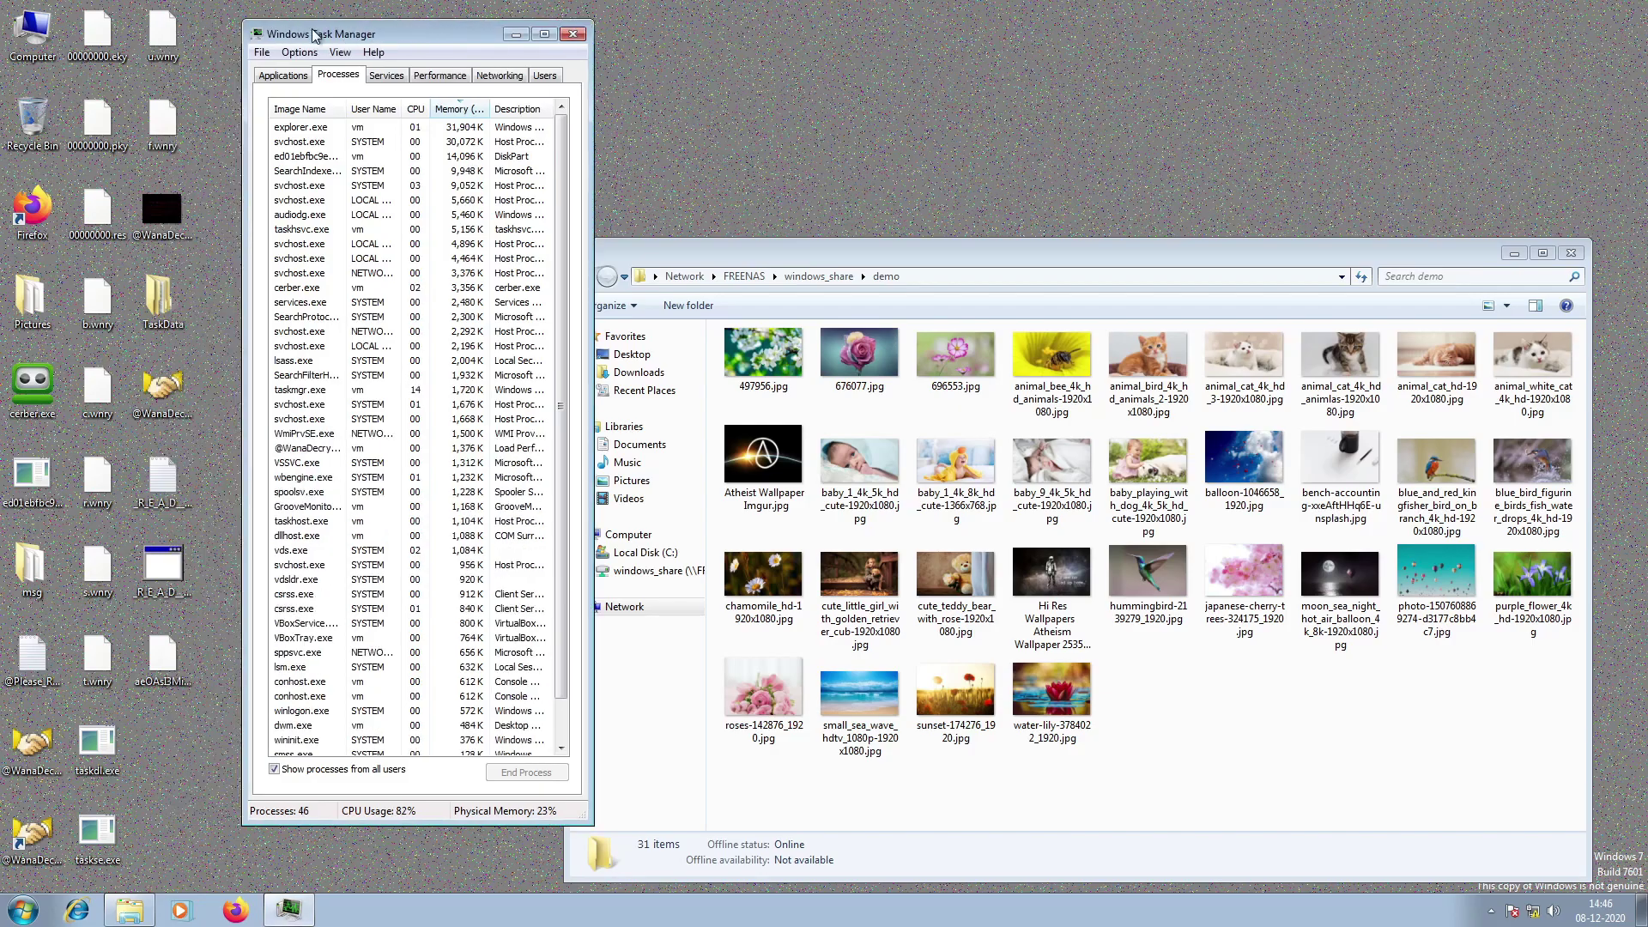
right_click(713, 145)
left_click(752, 192)
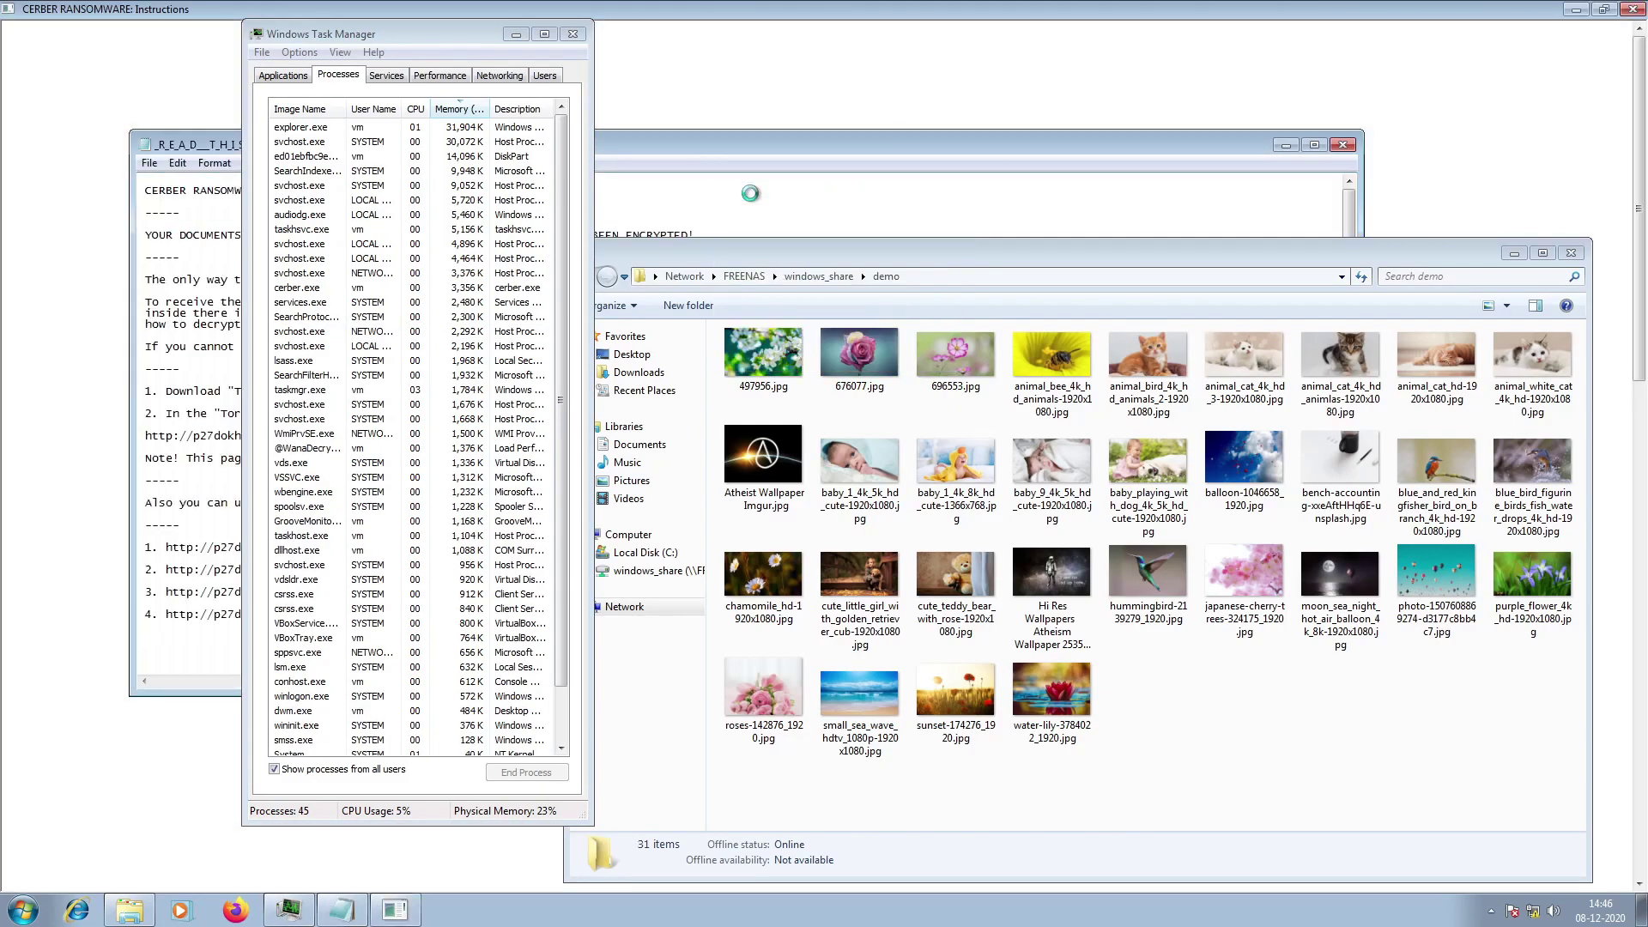
Close the Cerber ransom note and the Wana Decrypt0r 2.0 window, and refresh the demo share folder.
left_click(1344, 146)
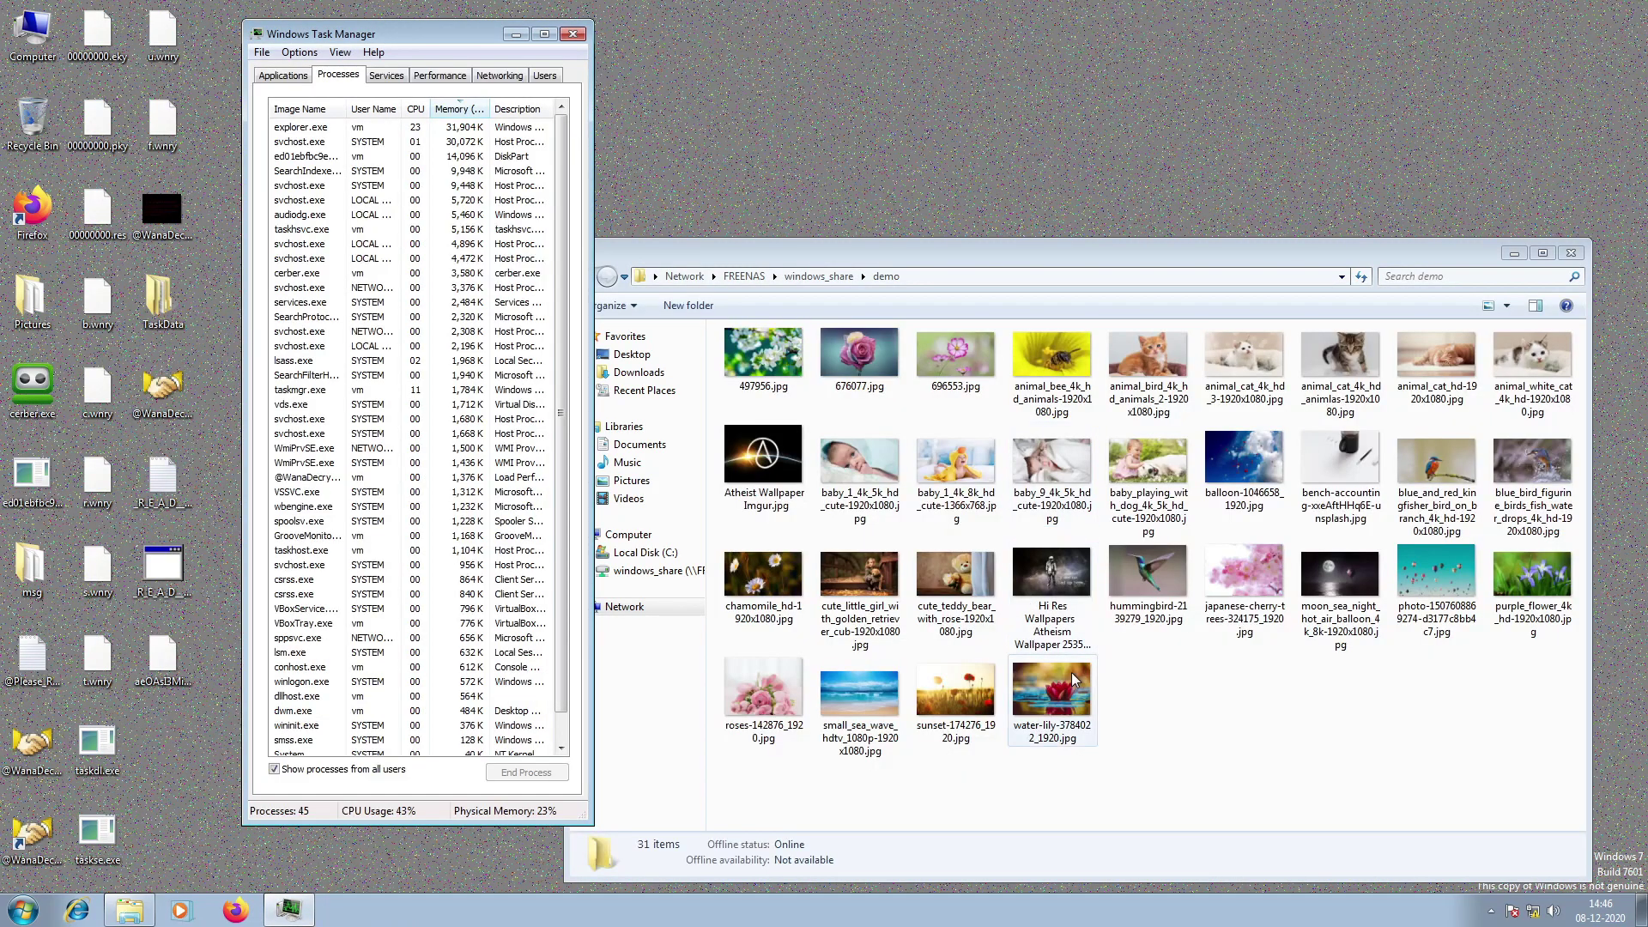
right_click(1160, 453)
left_click(1229, 522)
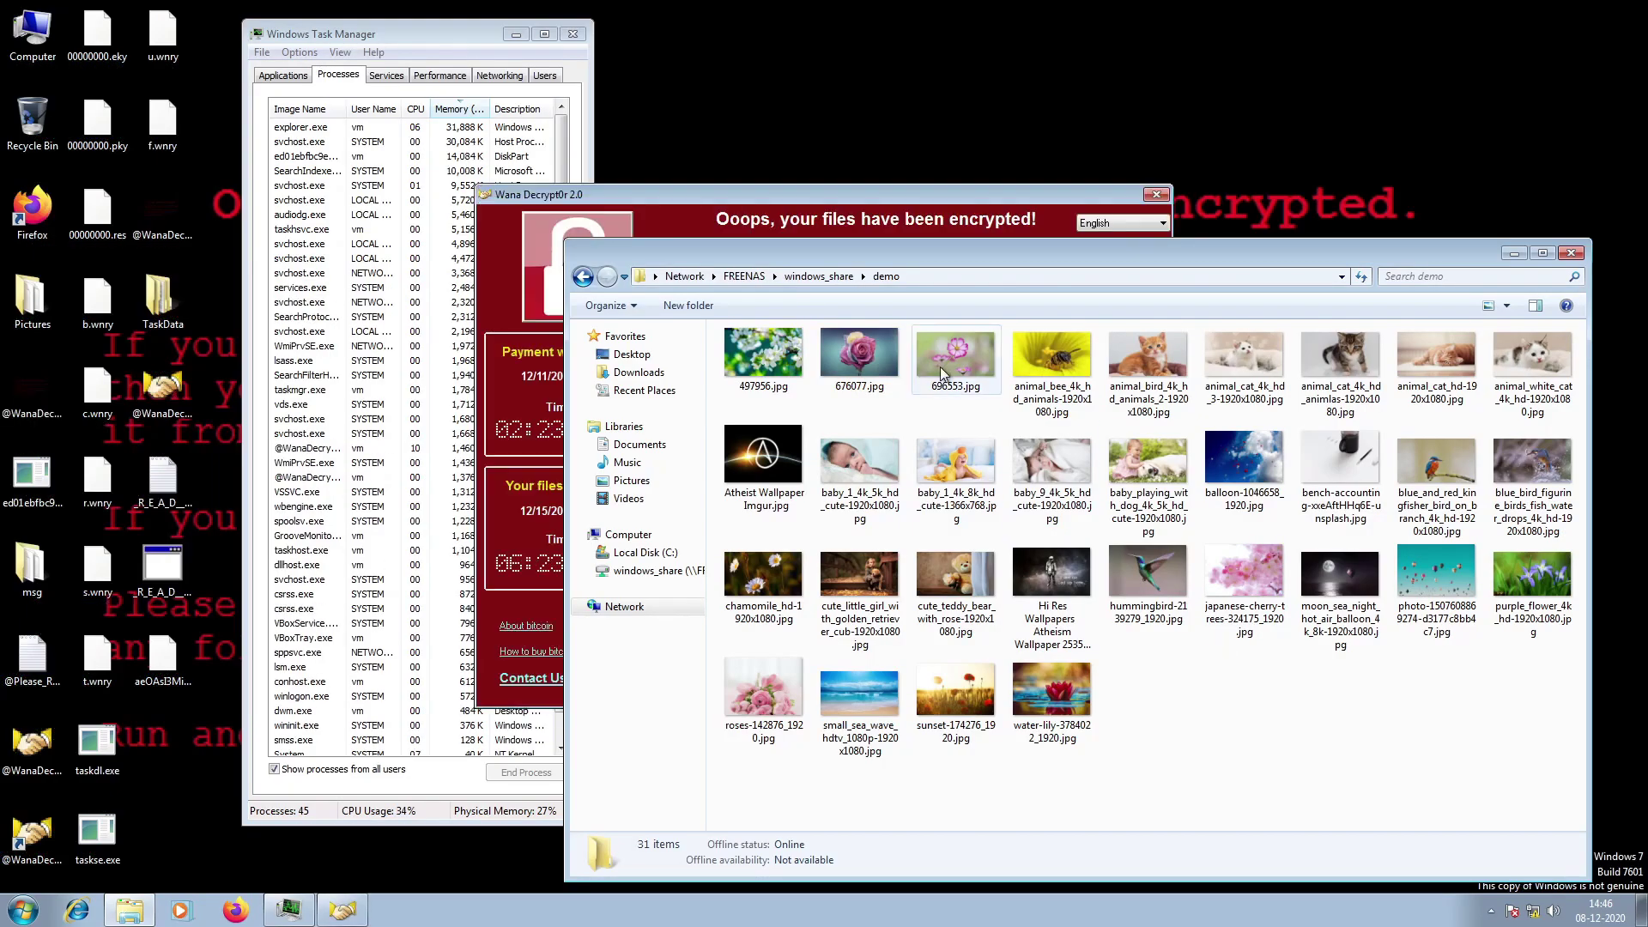
left_click(1156, 195)
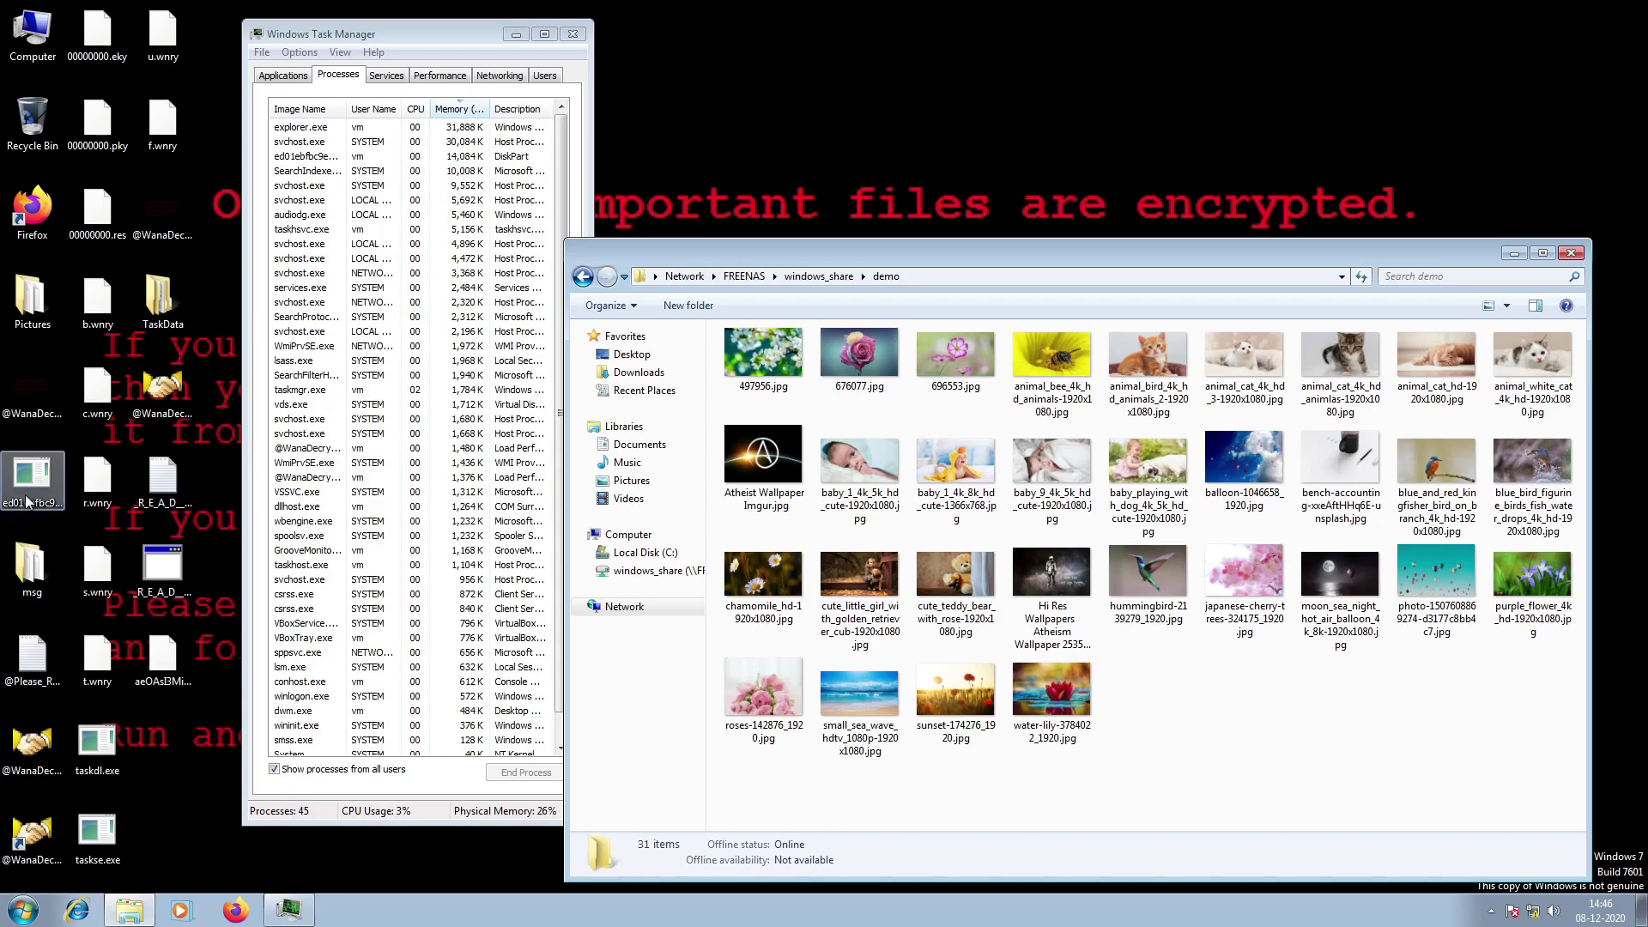
Copy the WannaCry executable from the desktop into the demo share folder and run that copy as administrator.
left_click(1148, 737)
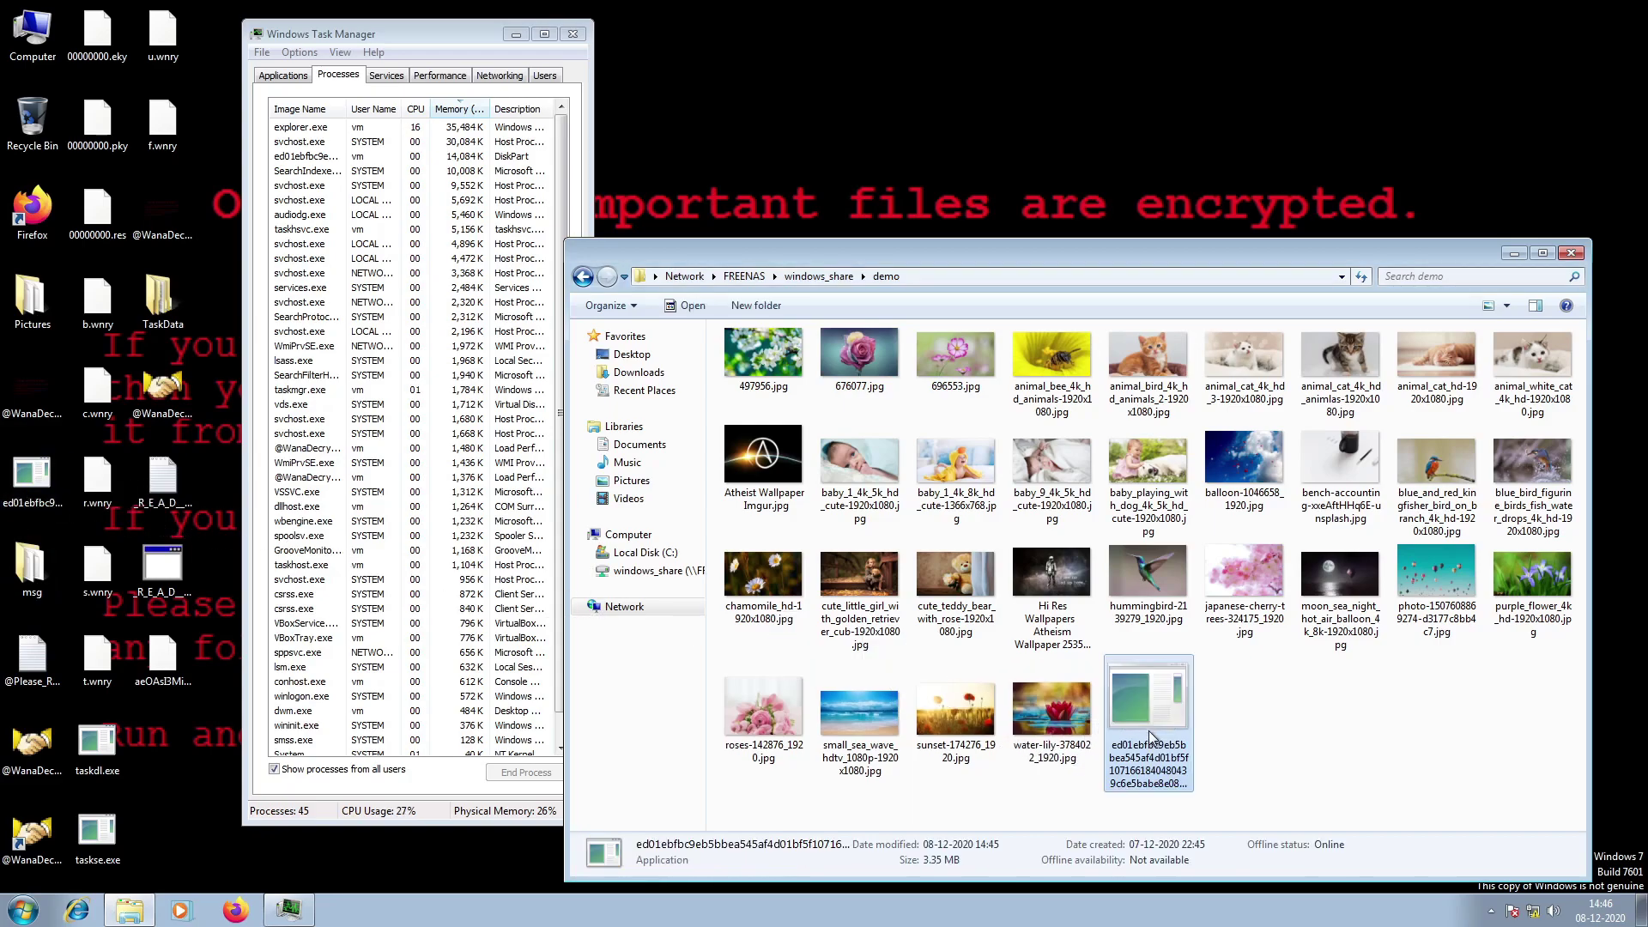
right_click(1263, 735)
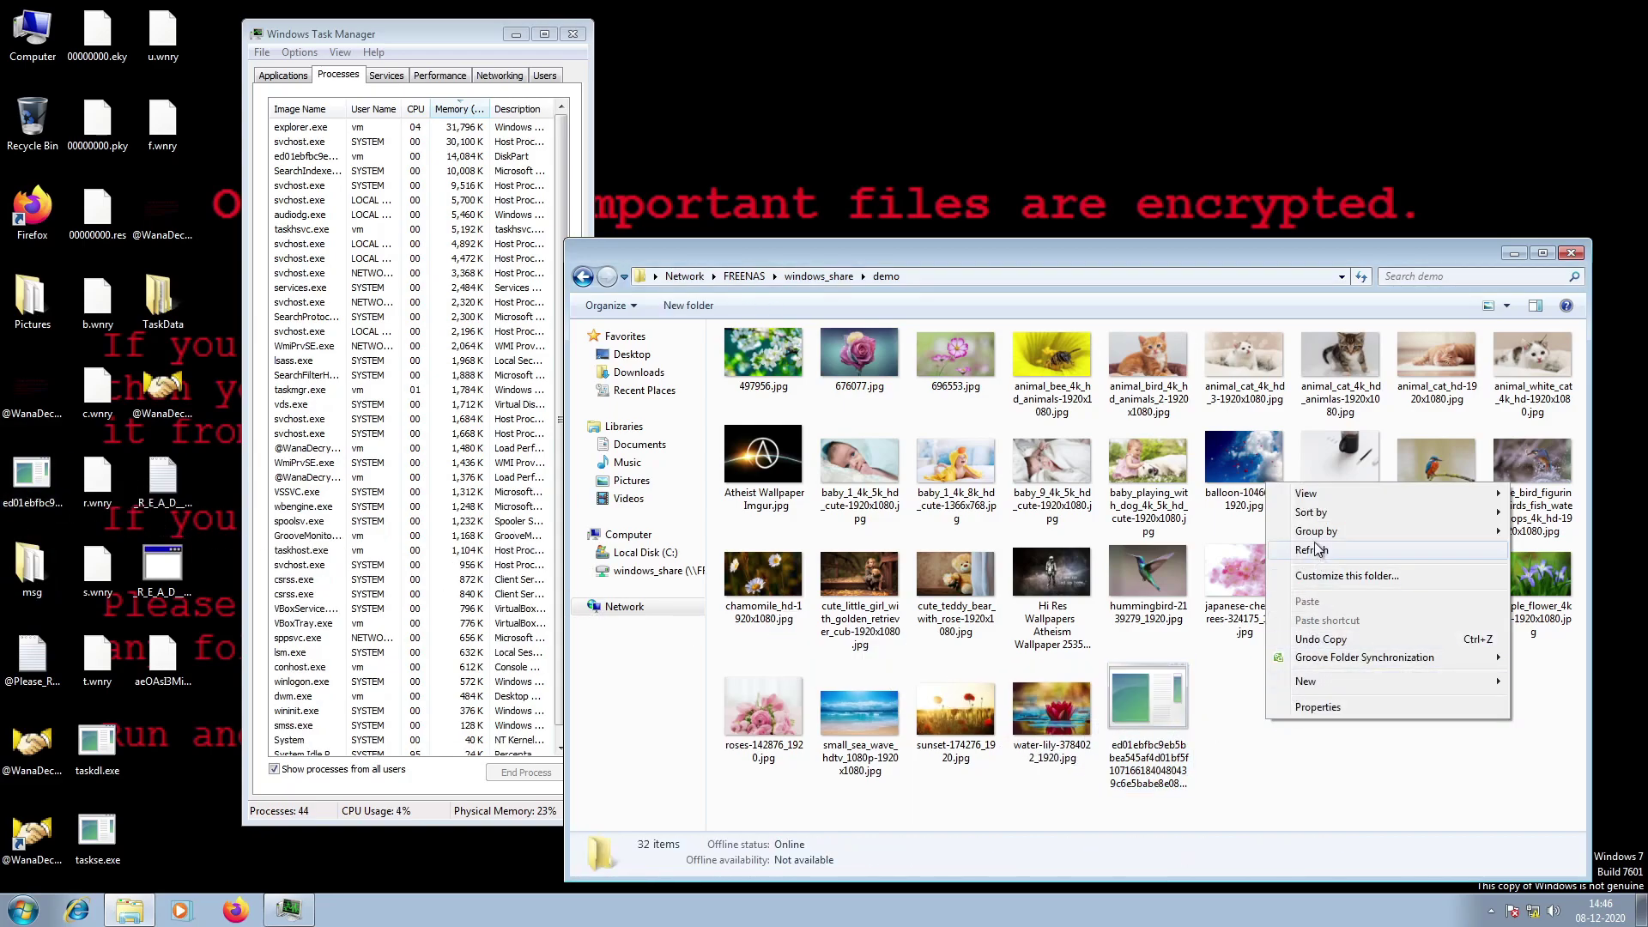
left_click(1296, 552)
right_click(1062, 602)
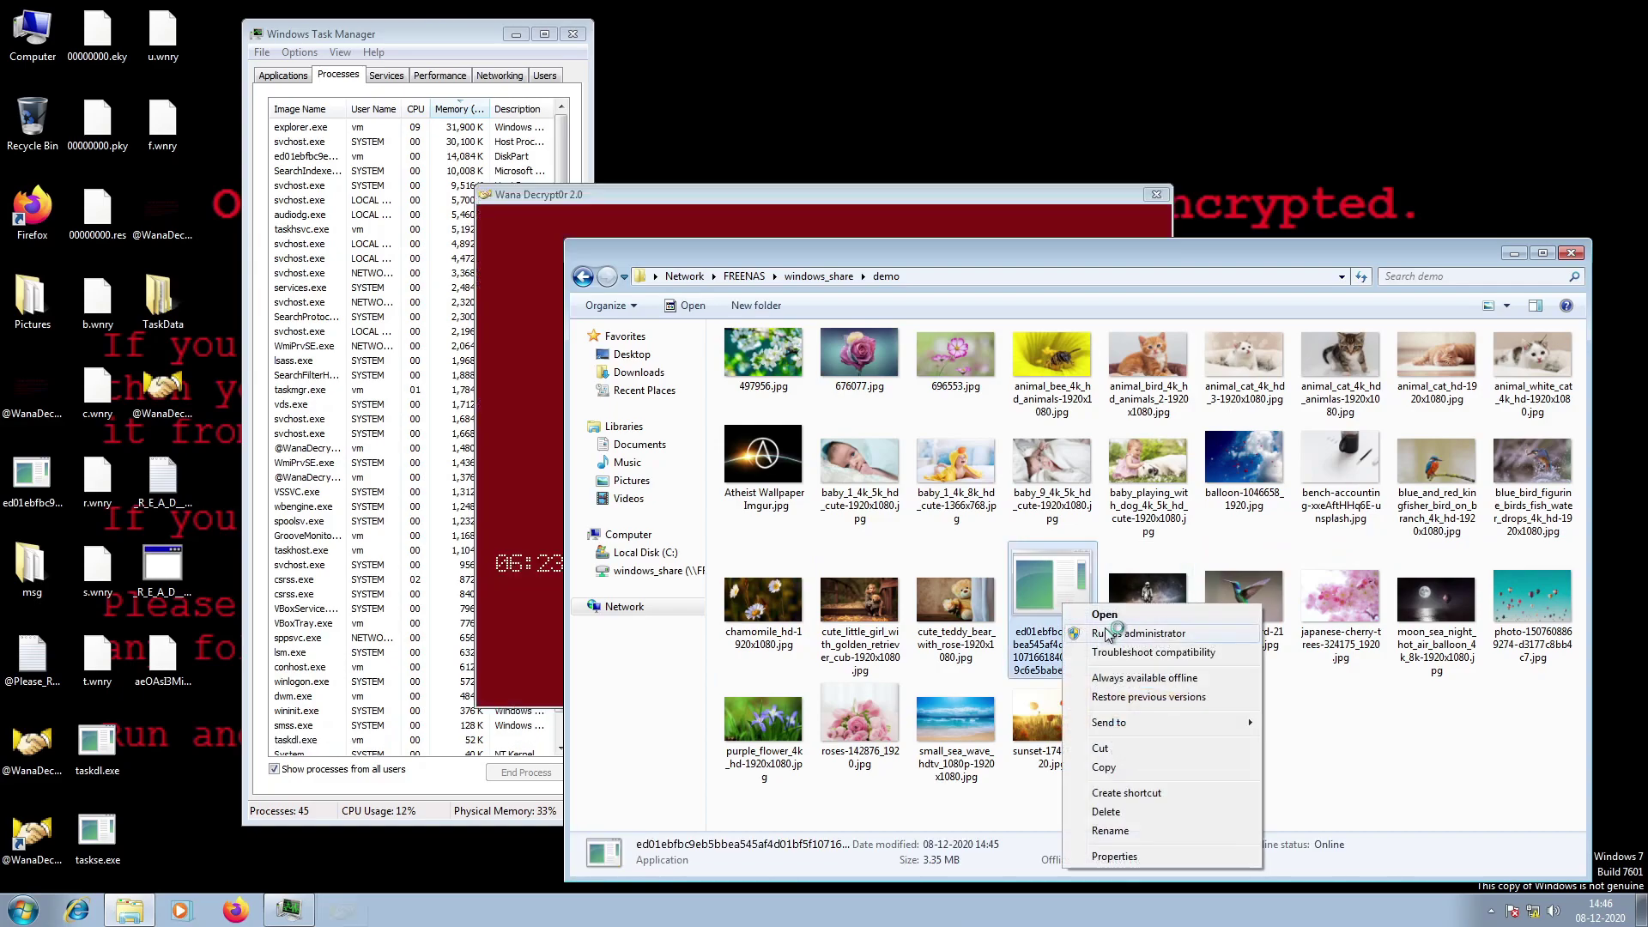
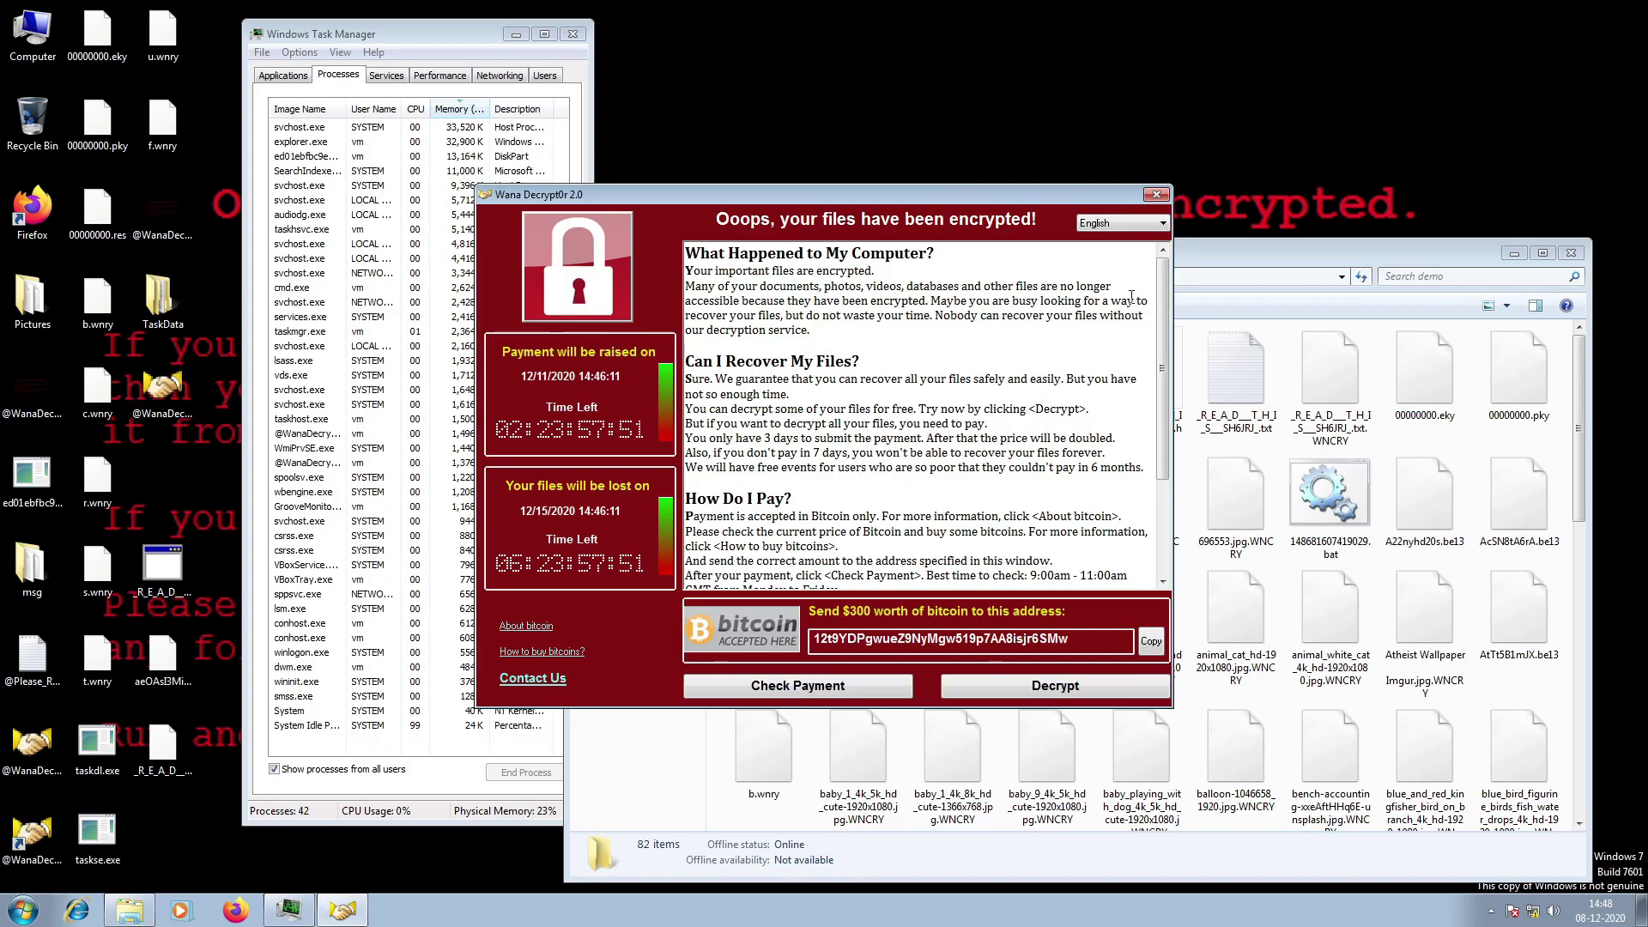
Bring the demo share folder to the front, refresh it and examine its file names and types for encryption.
left_click(1255, 258)
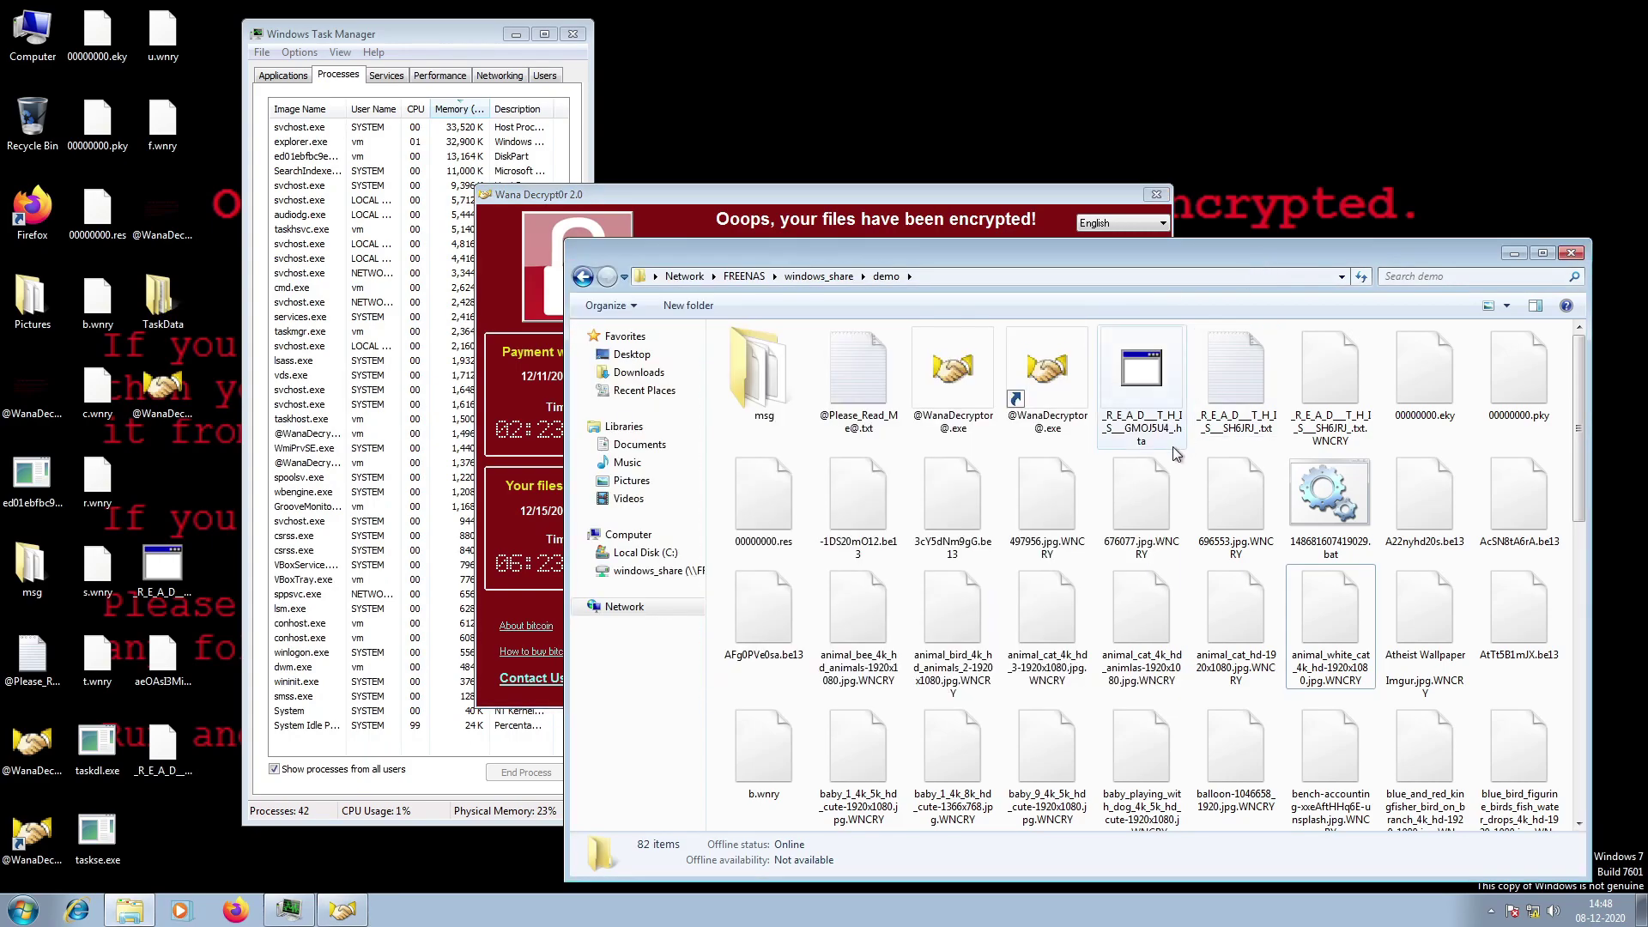
scroll(1193, 498, "down", 5)
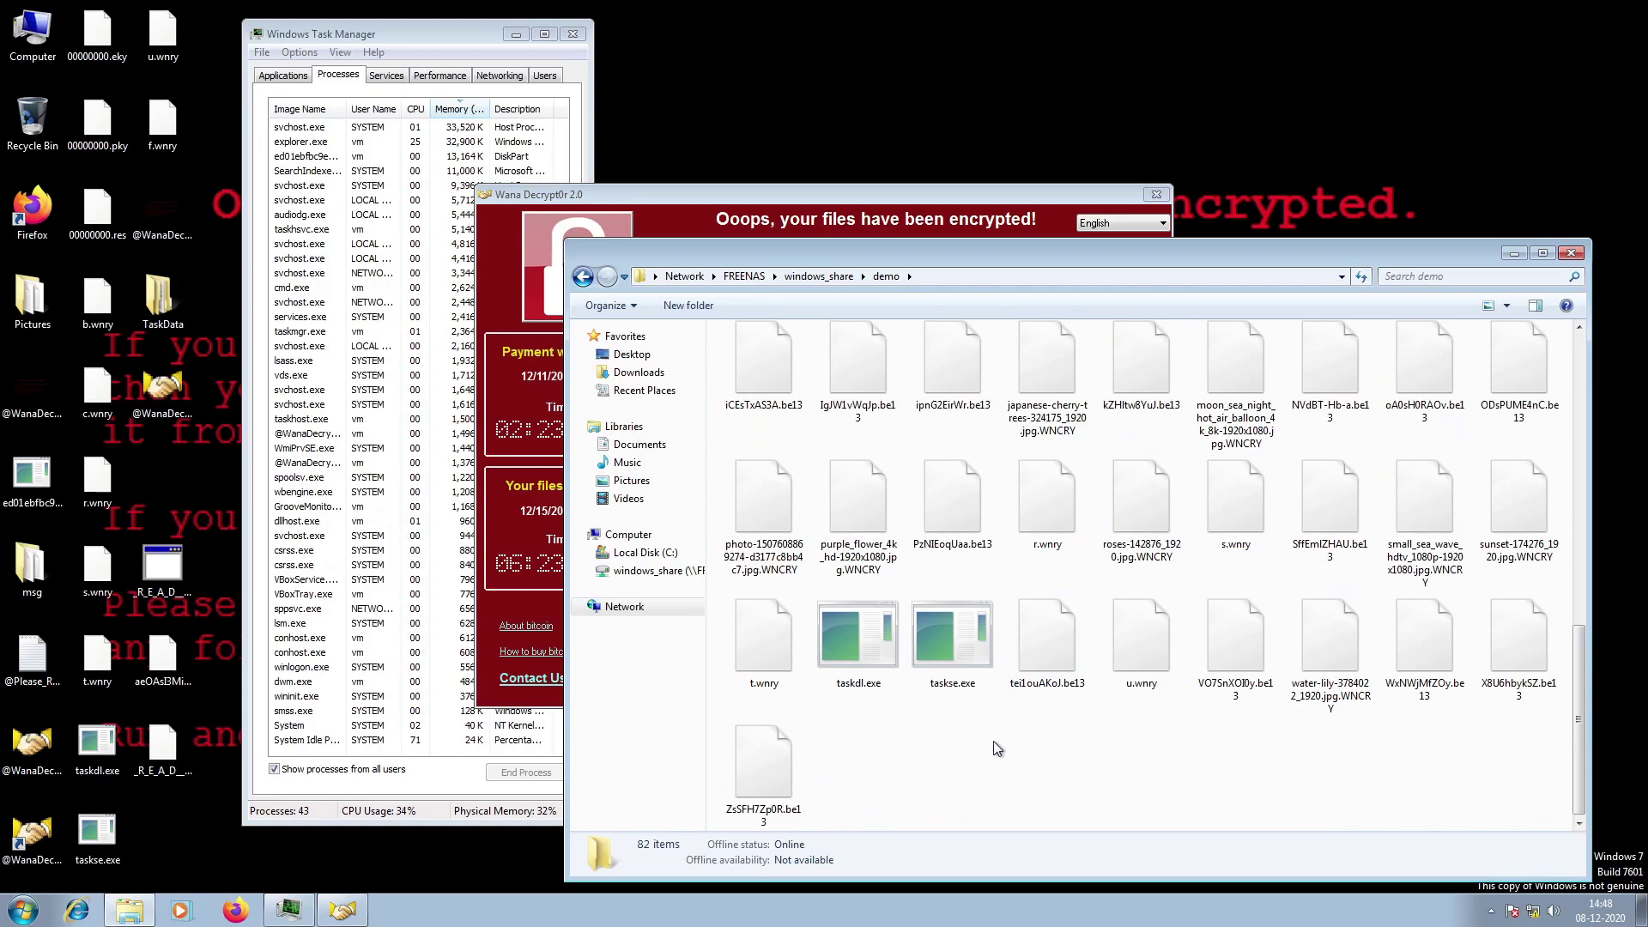
right_click(994, 747)
left_click(1062, 573)
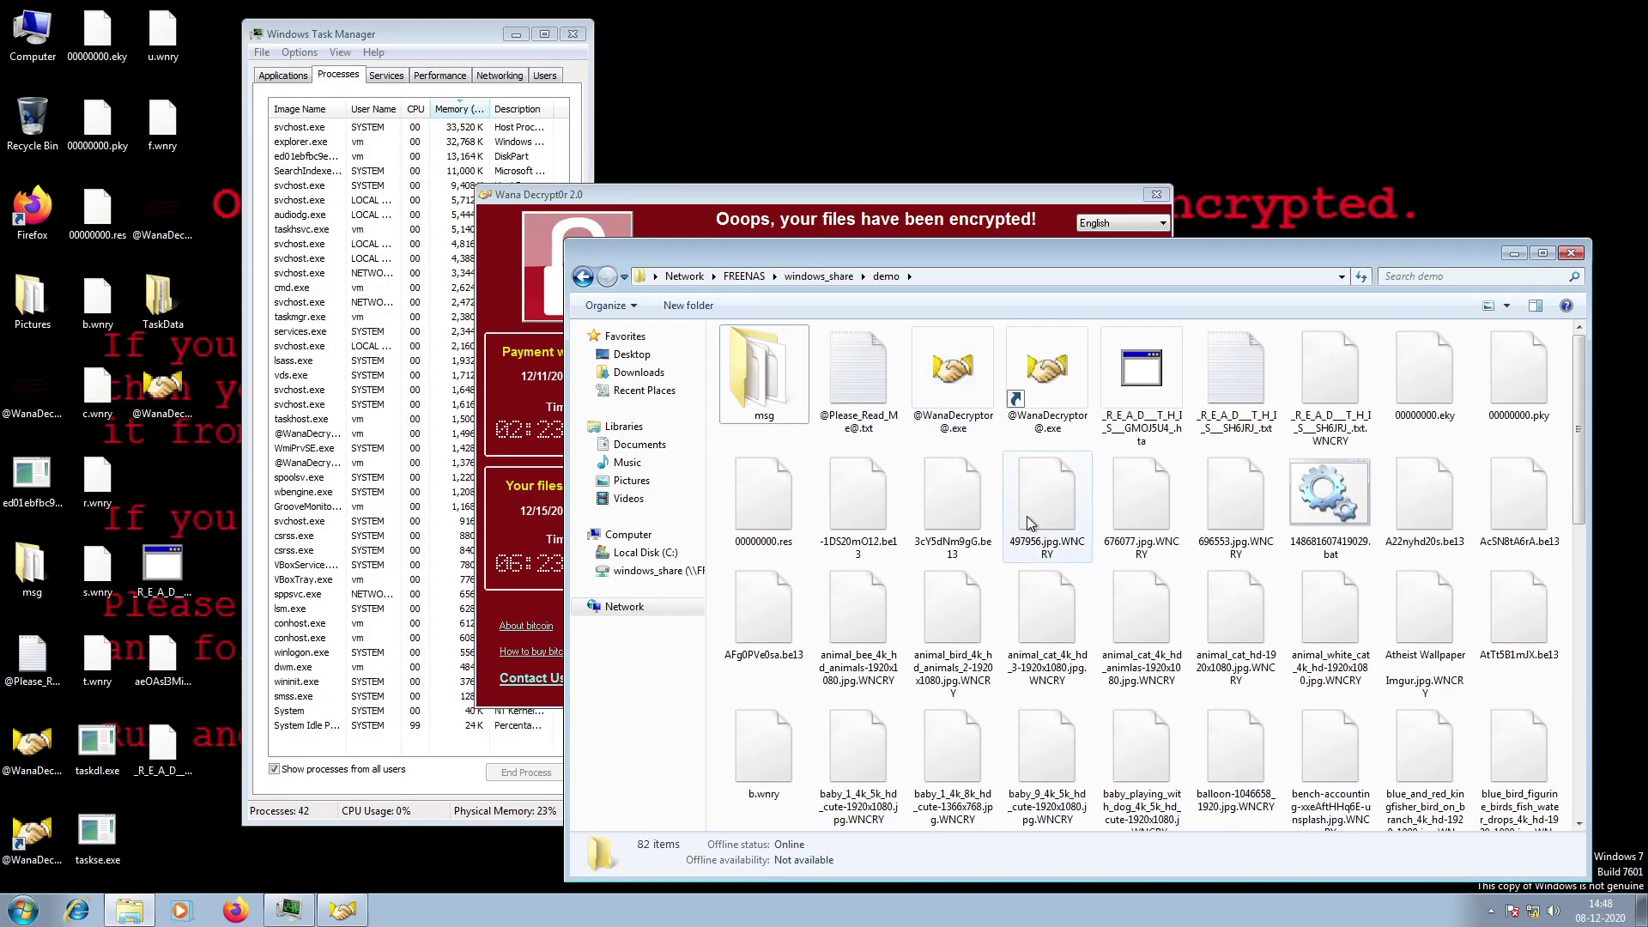
right_click(1238, 752)
left_click(1310, 591)
left_click(1276, 255)
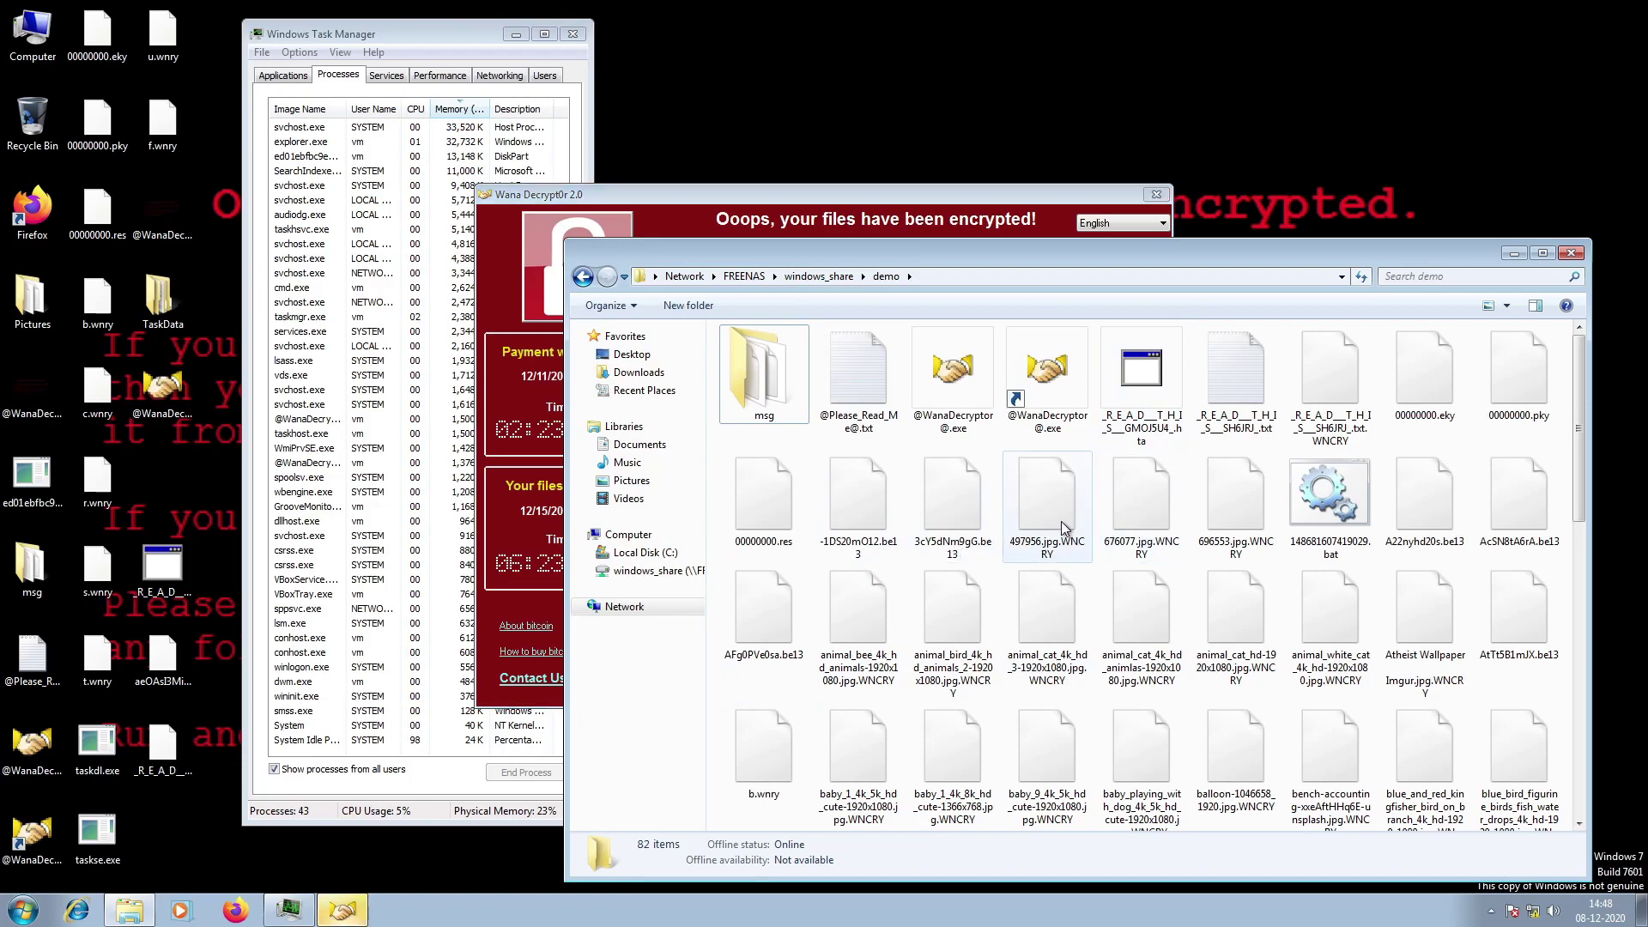
Try to open 497956.jpg.WNCRY with Windows Photo Viewer, and close the viewer.
double_click(1064, 528)
left_click(868, 532)
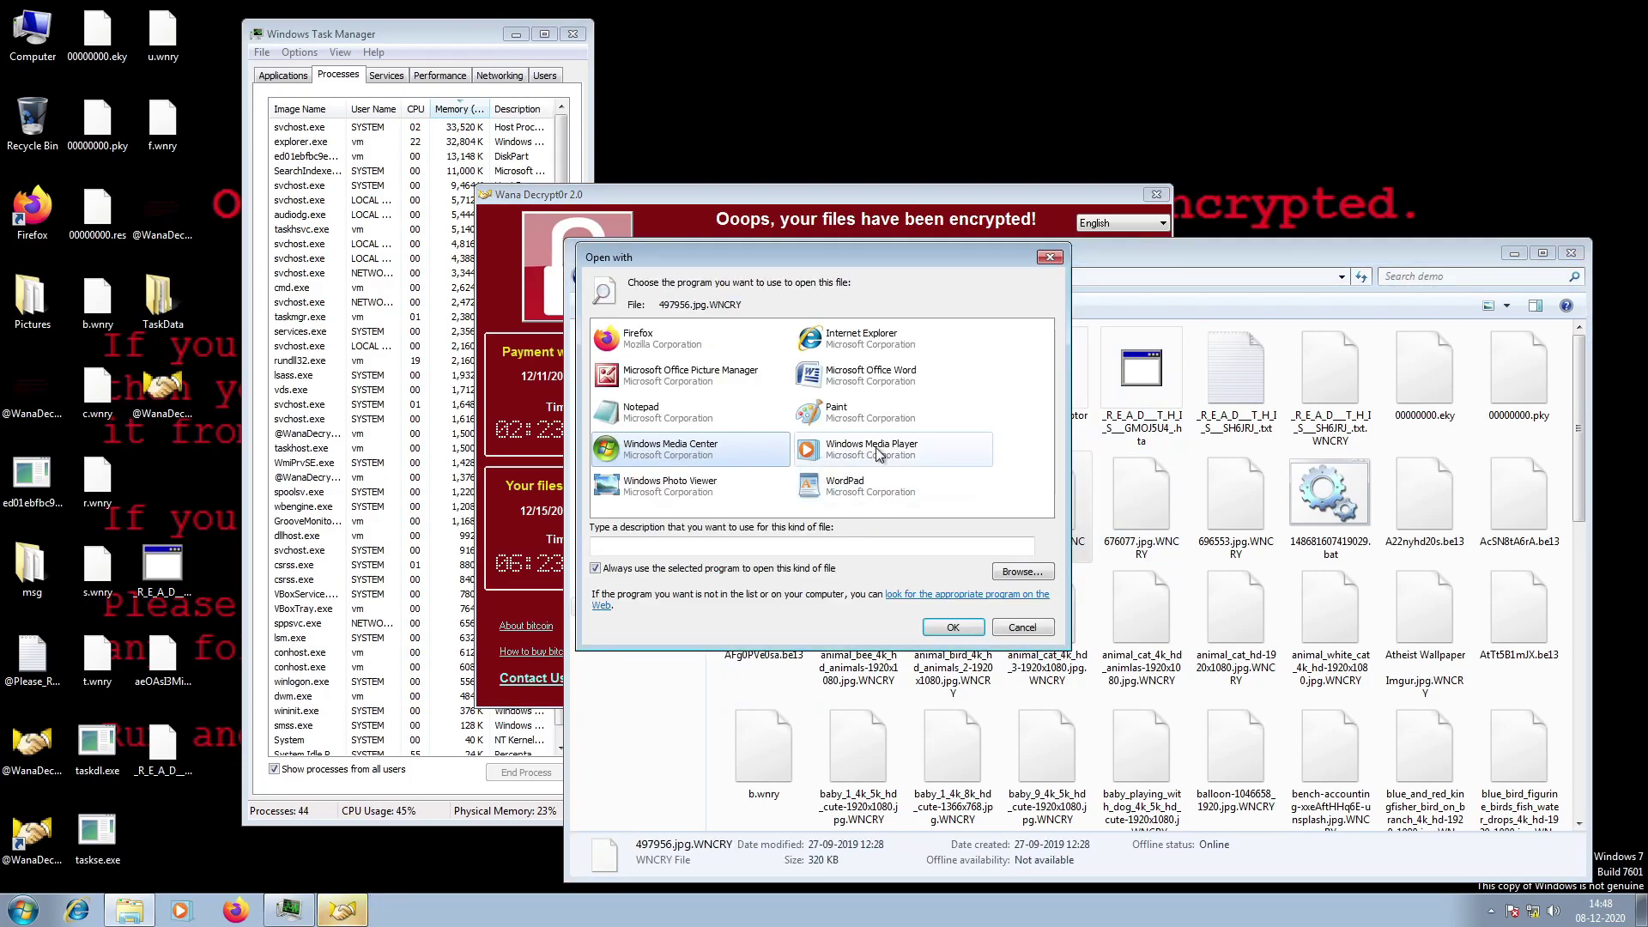
left_click(700, 486)
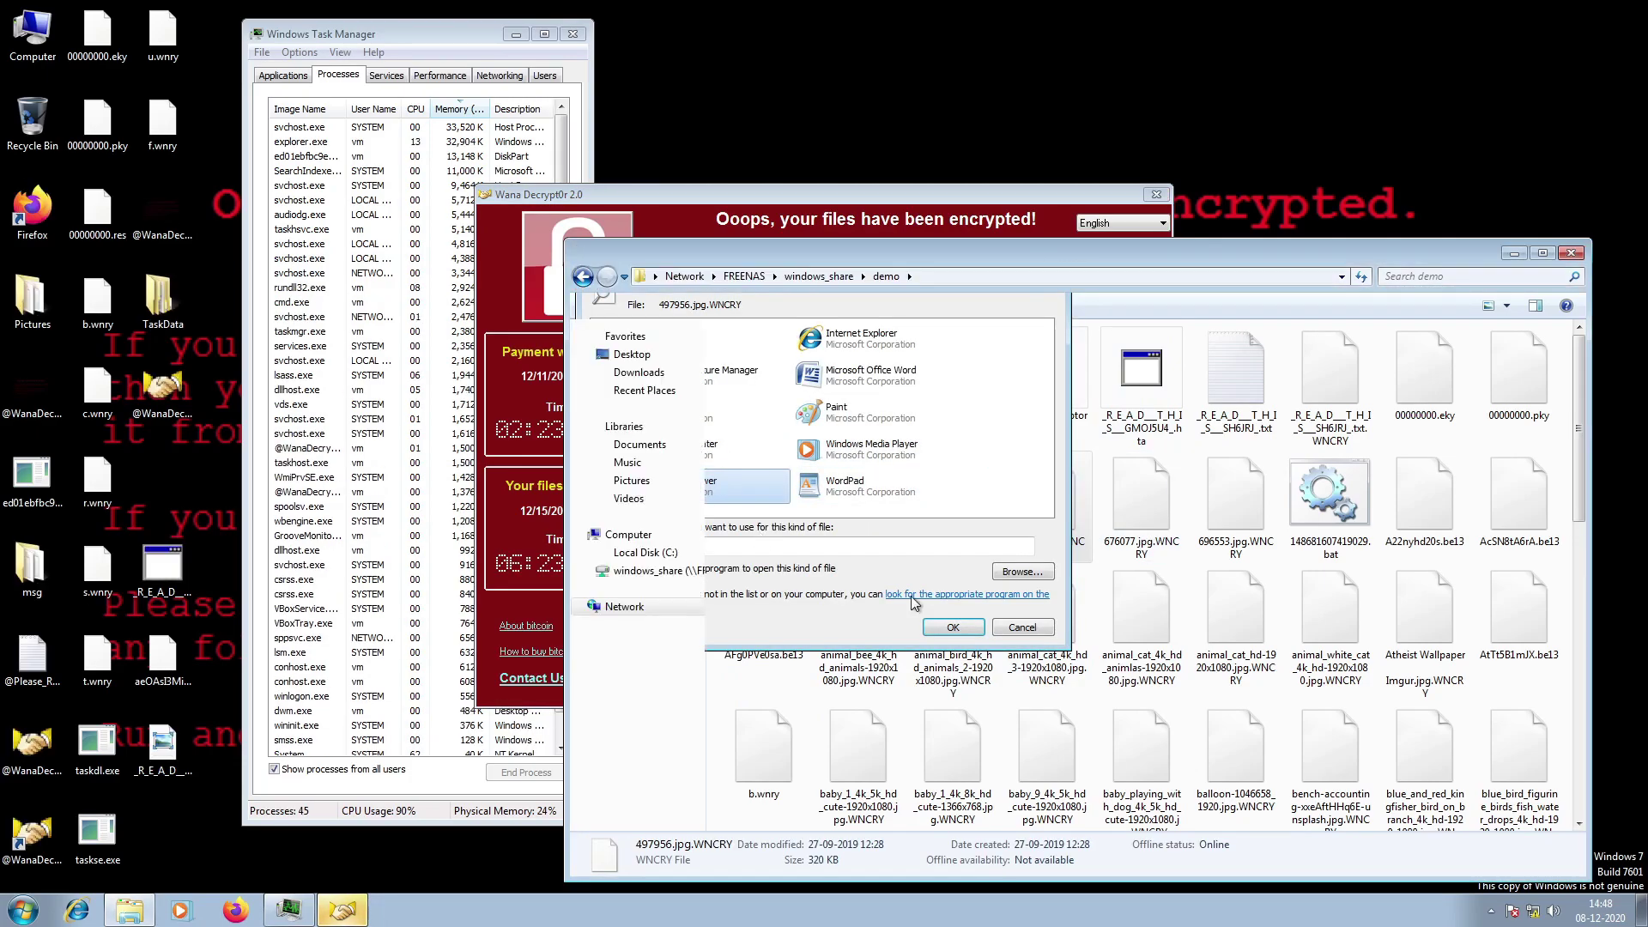
left_click(953, 627)
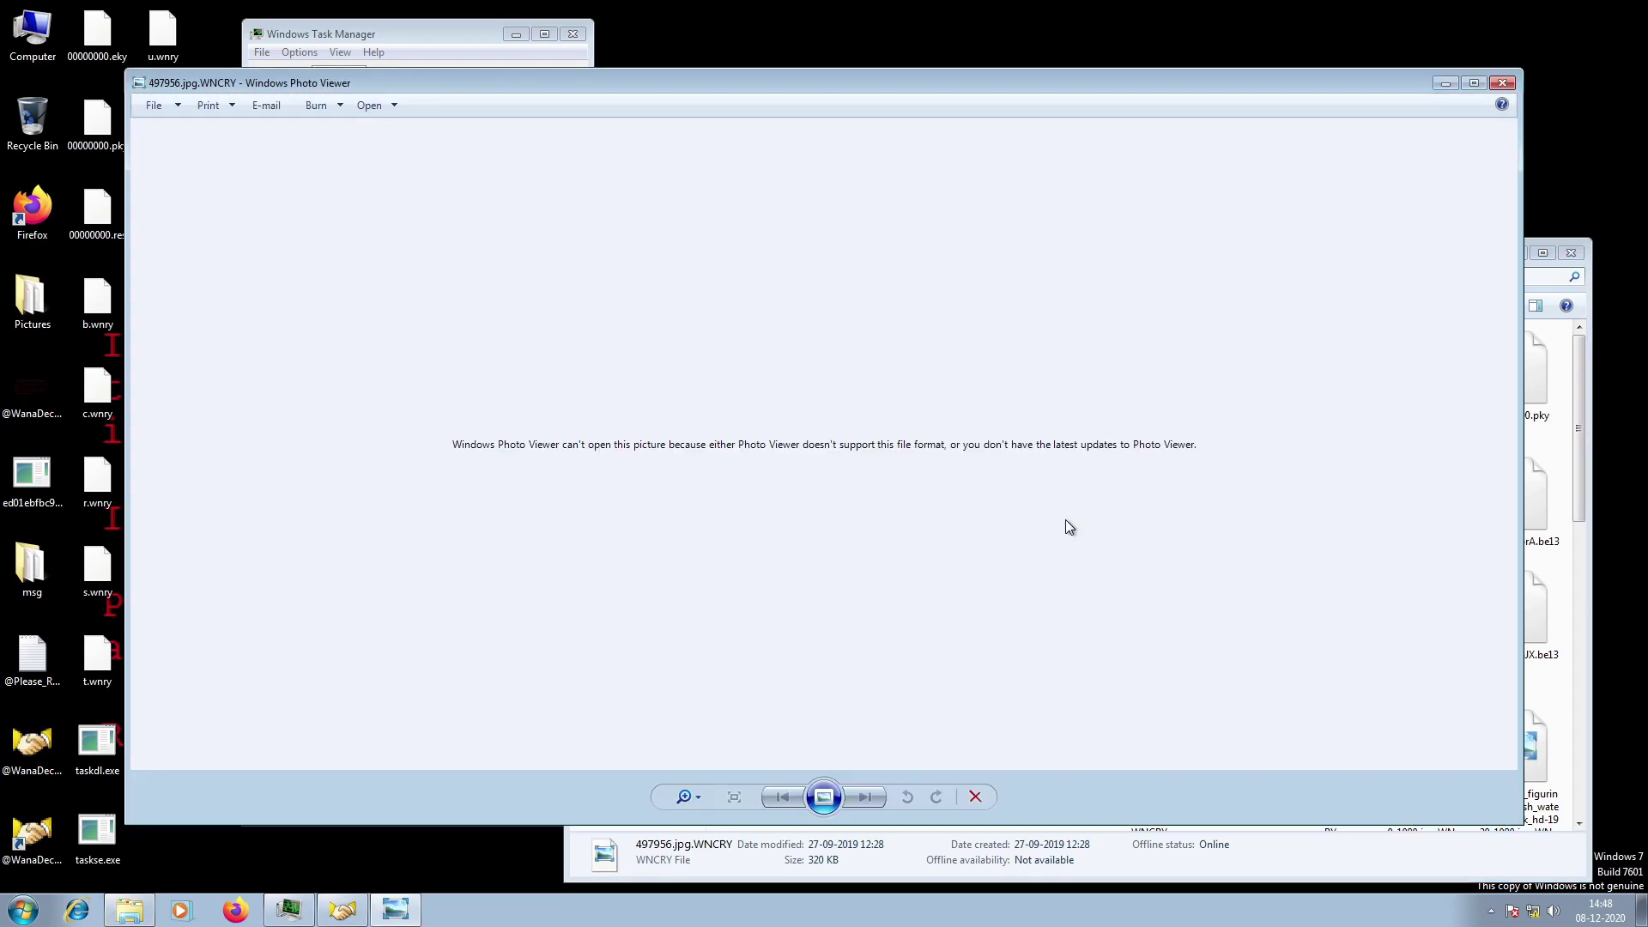
left_click(1503, 84)
Try to open -1DS20mO12.be13 with Windows Photo Viewer, and close the viewer.
double_click(858, 506)
left_click(807, 504)
left_click(874, 534)
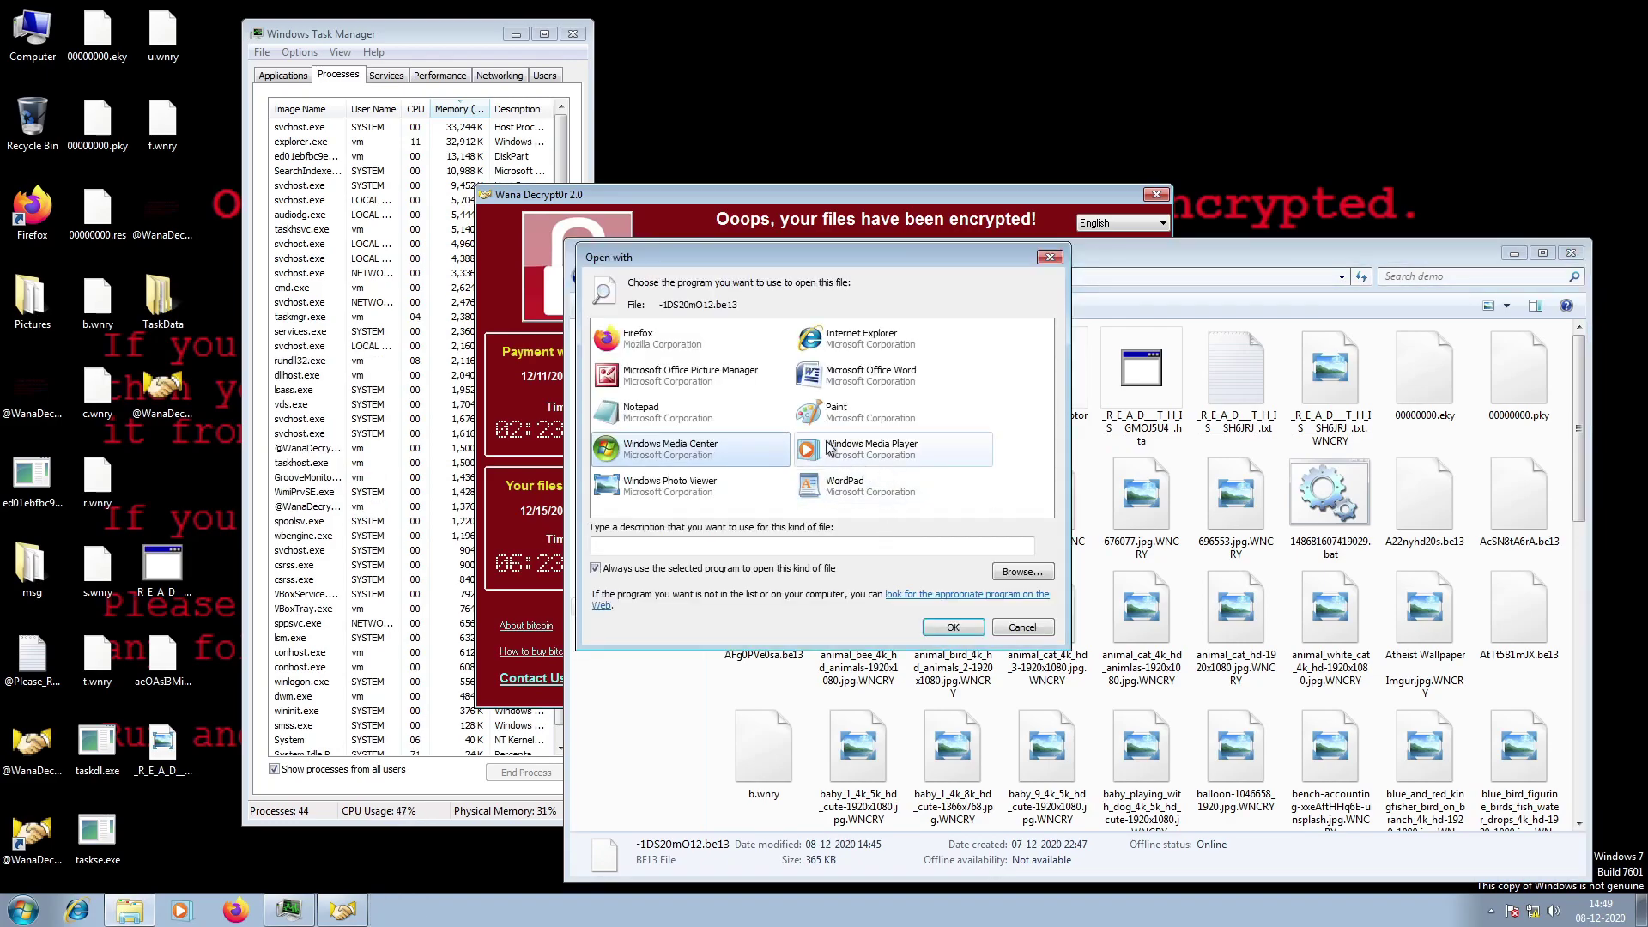
double_click(678, 486)
left_click(1503, 84)
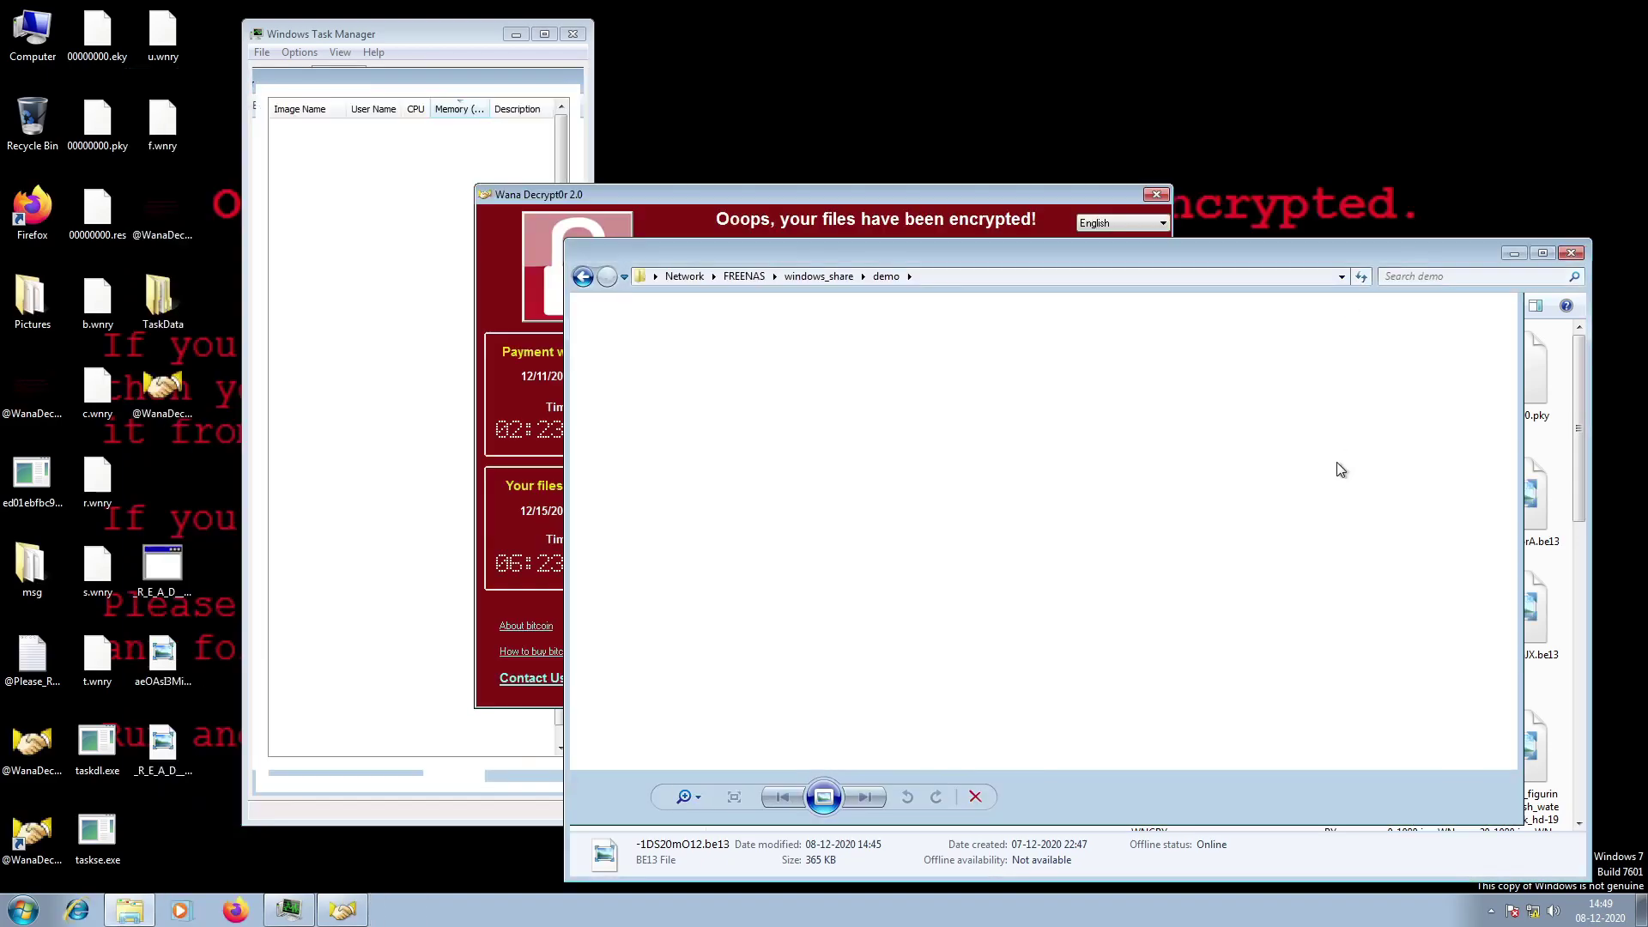
Close the Wana Decrypt0r window and sort the demo folder on the mapped windows_share (Z:) drive by size, largest first.
left_click(1155, 196)
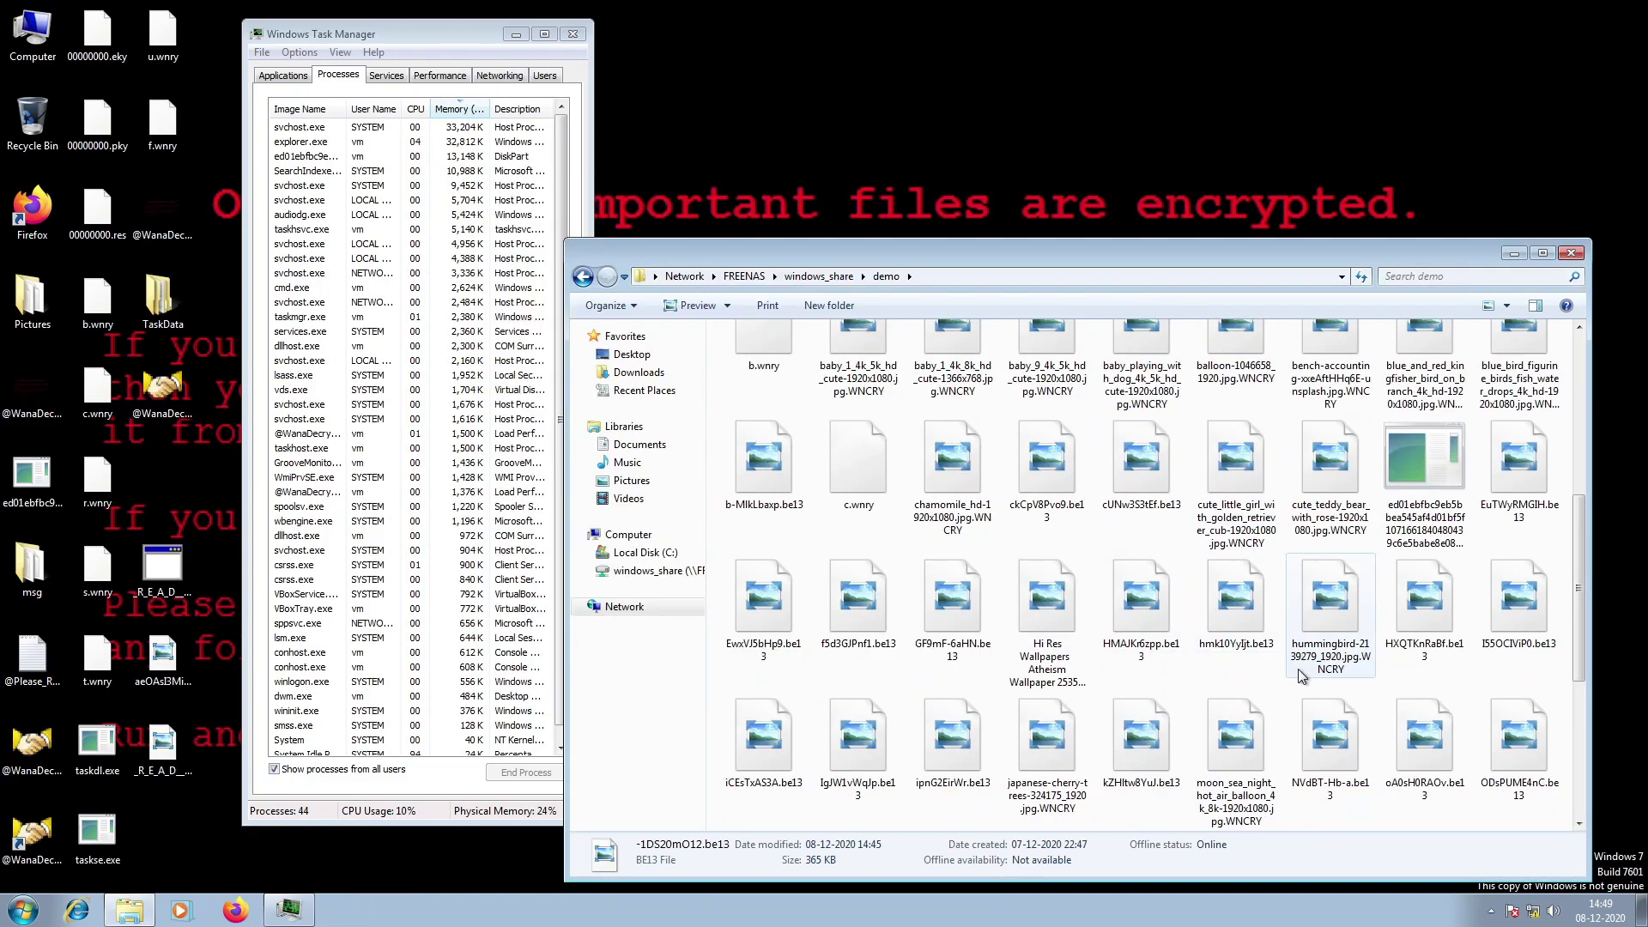
left_click(629, 534)
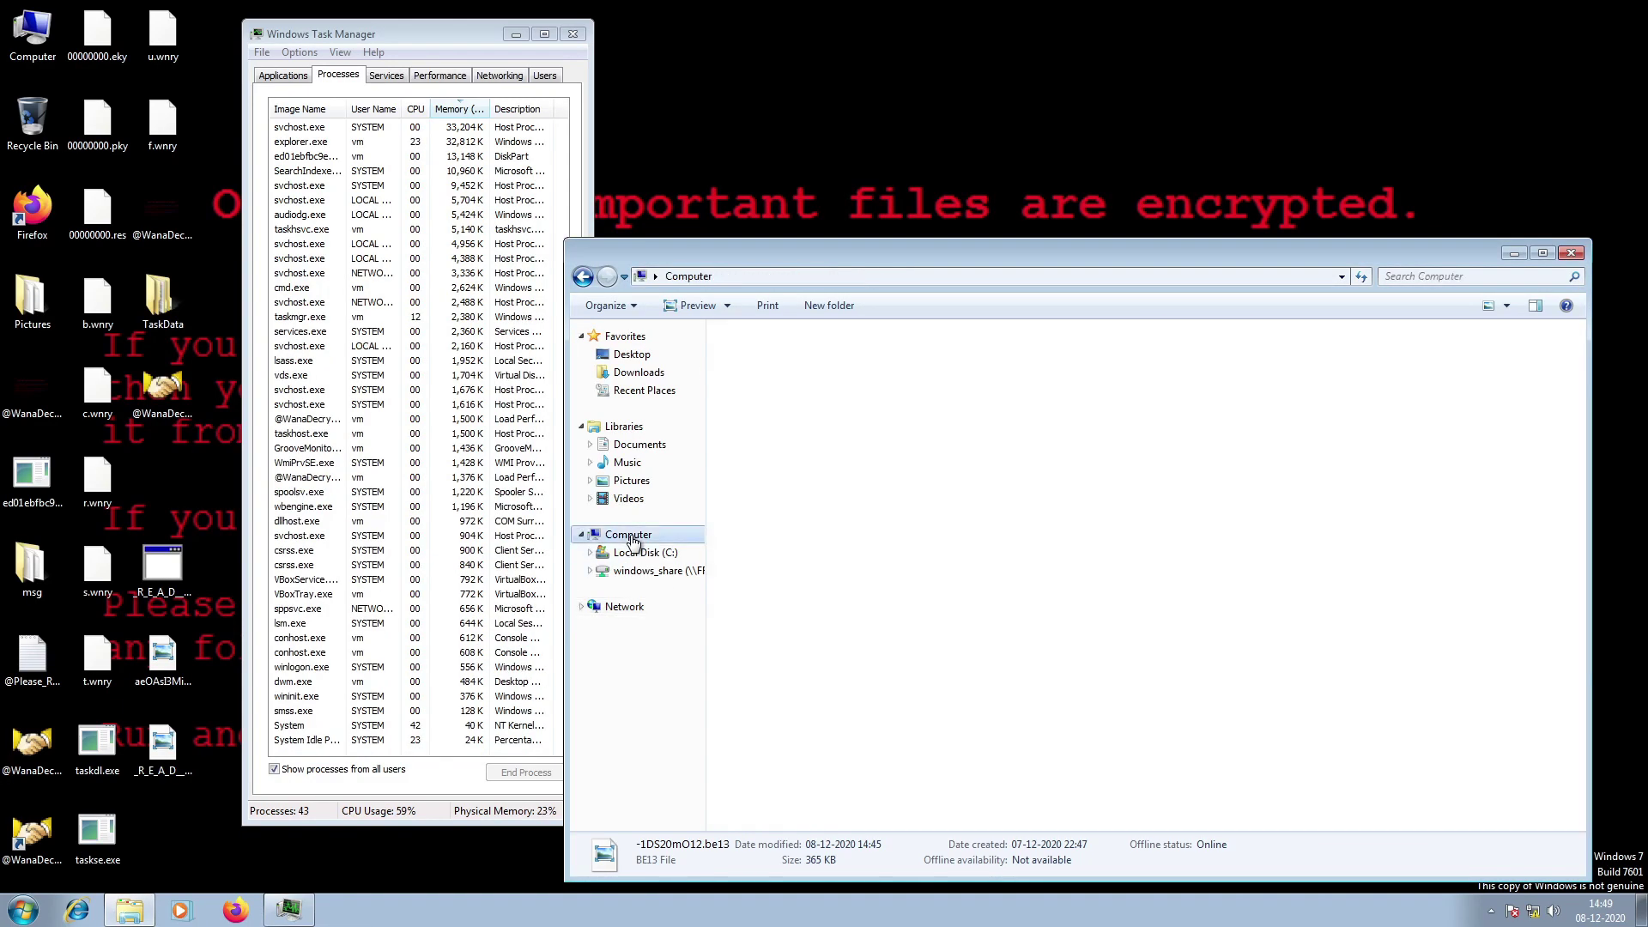
double_click(764, 514)
left_click(771, 357)
double_click(771, 357)
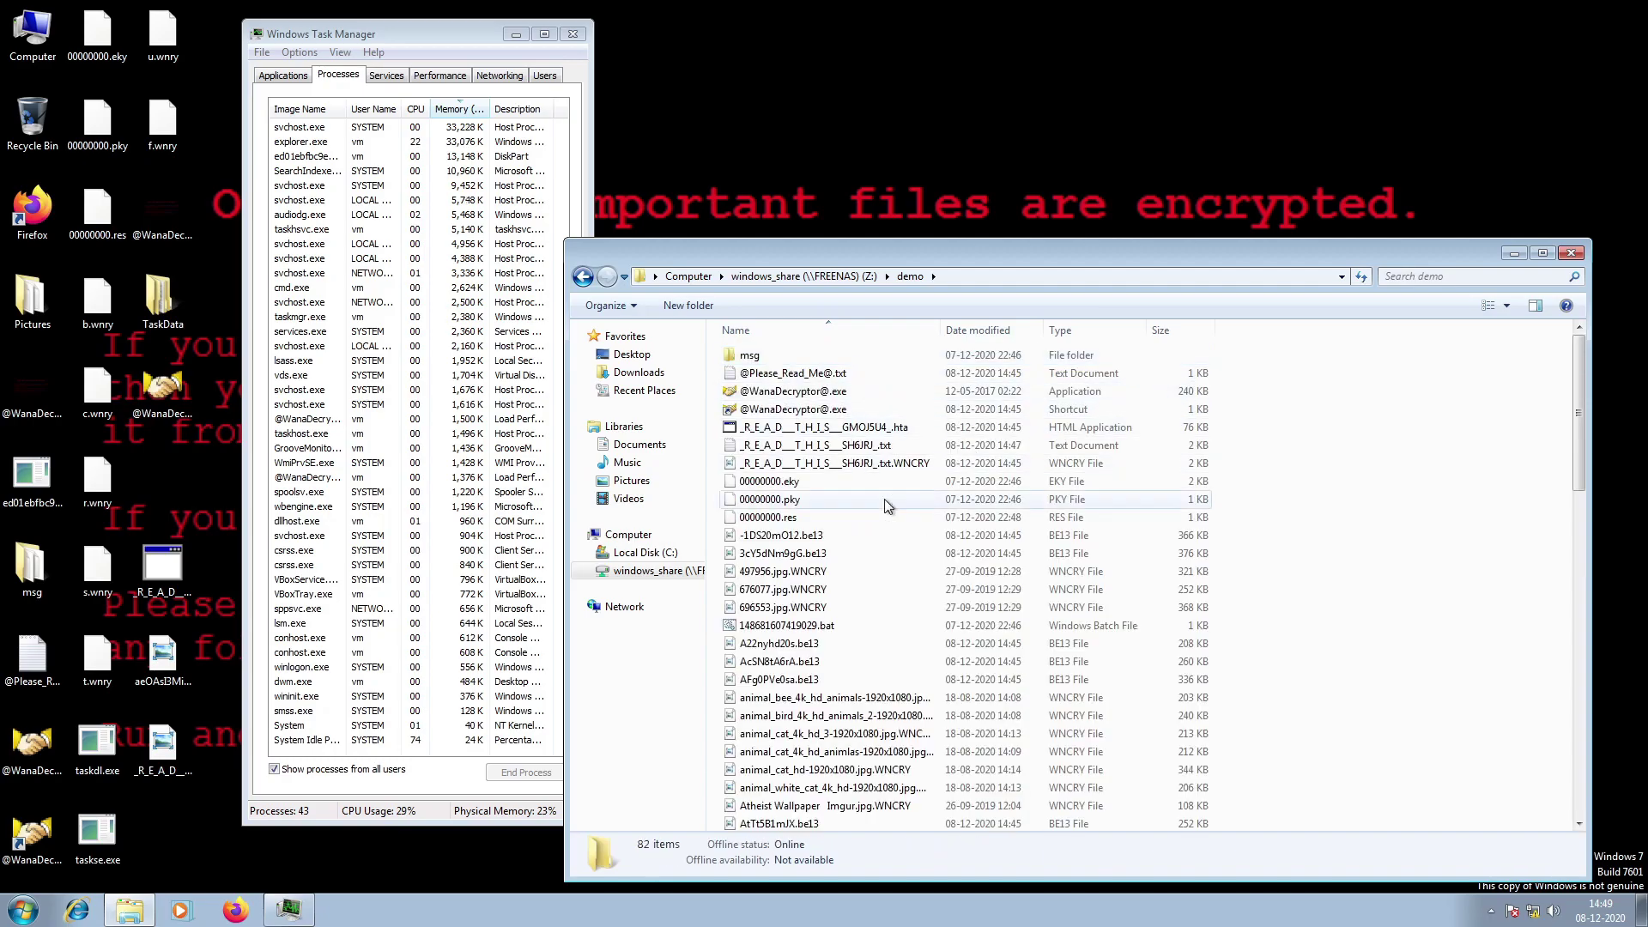
scroll(863, 678, "down", 5)
left_click(1171, 332)
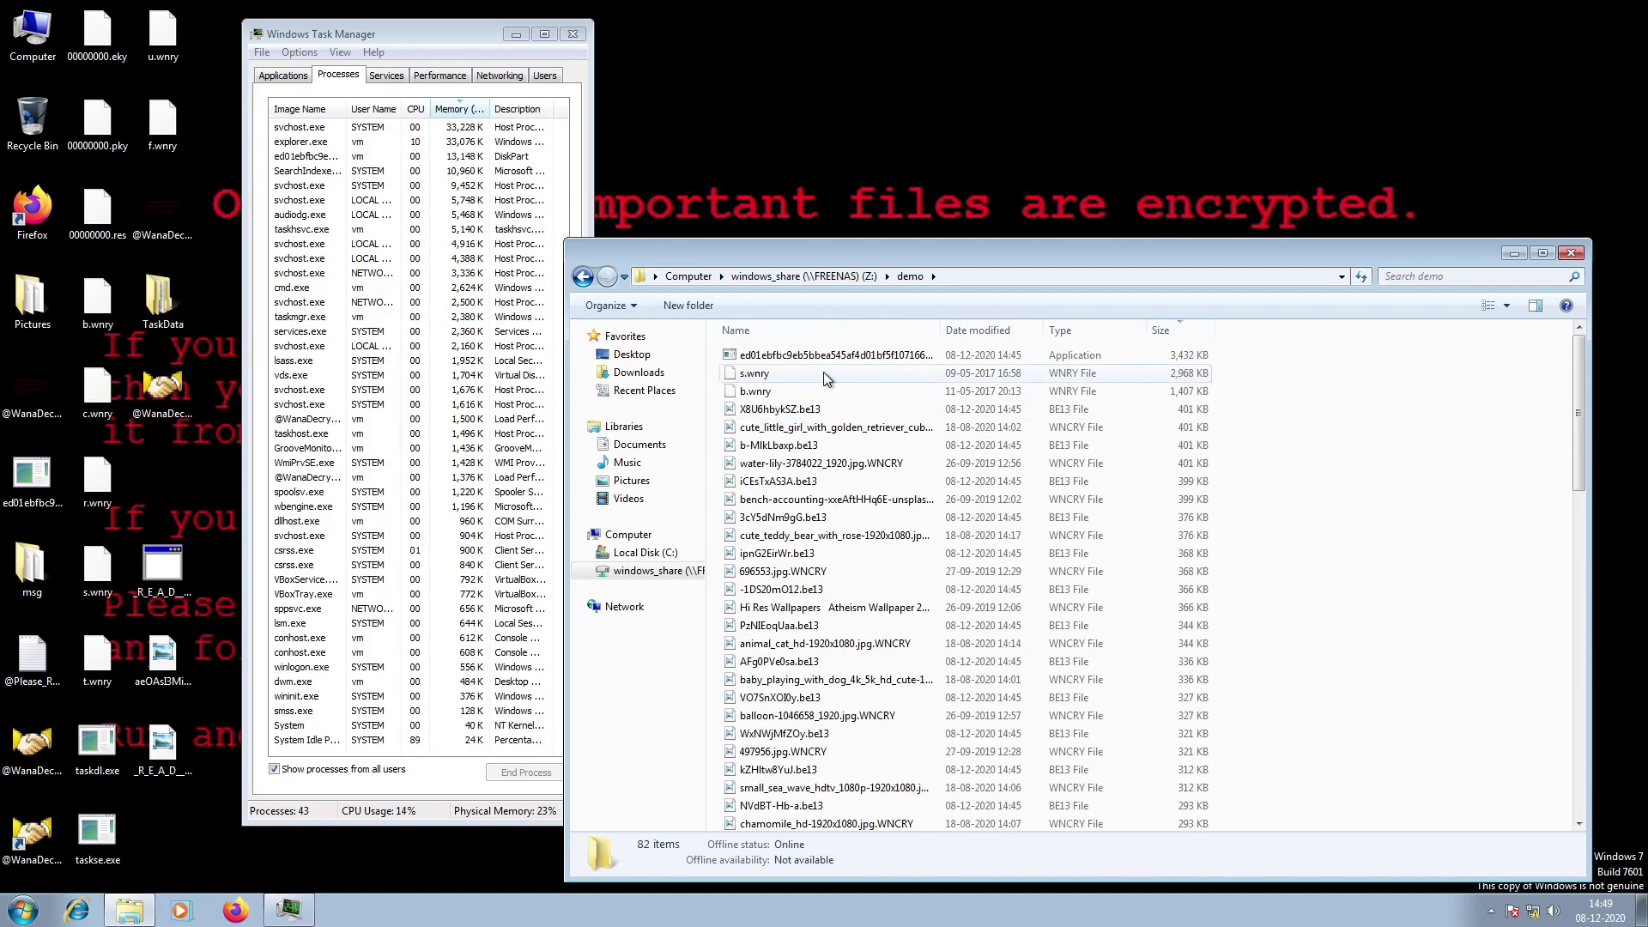
Try to open X8U6hbykSZ.be13 in Windows Photo Viewer, close the viewer, and show the demo folder's files as large icons.
double_click(785, 410)
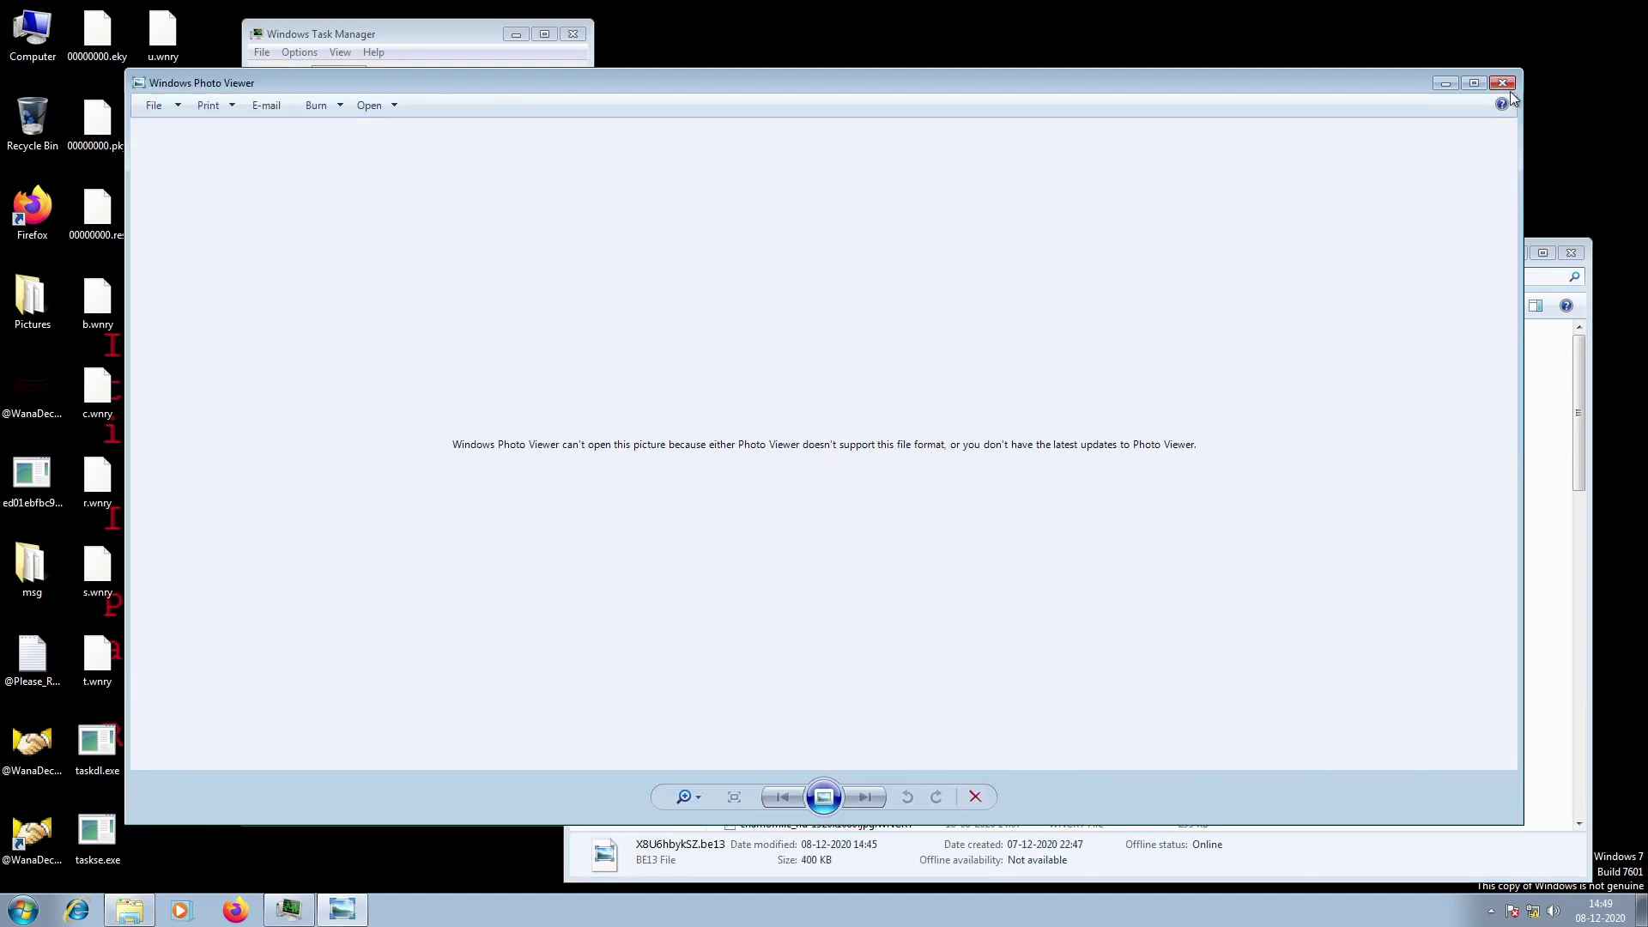
left_click(1504, 86)
left_click(1507, 307)
left_click(1613, 220)
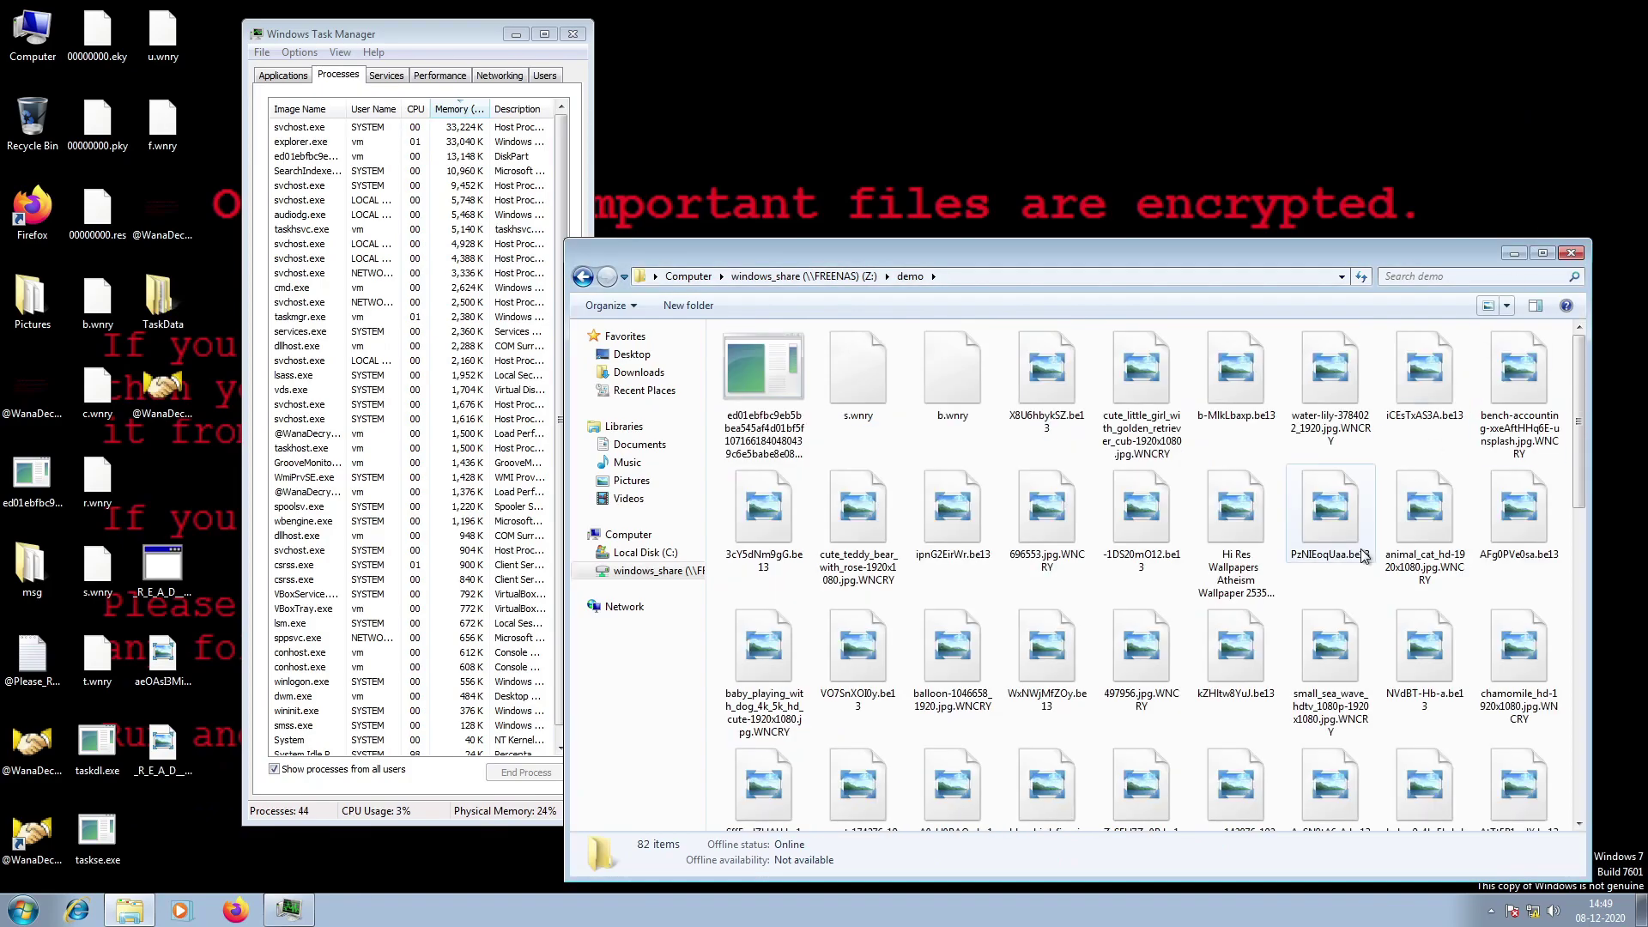
End the ed01ebfbc9e... ransomware process and the cmd.exe process in Windows Task Manager.
left_click_drag(1580, 412, 1585, 772)
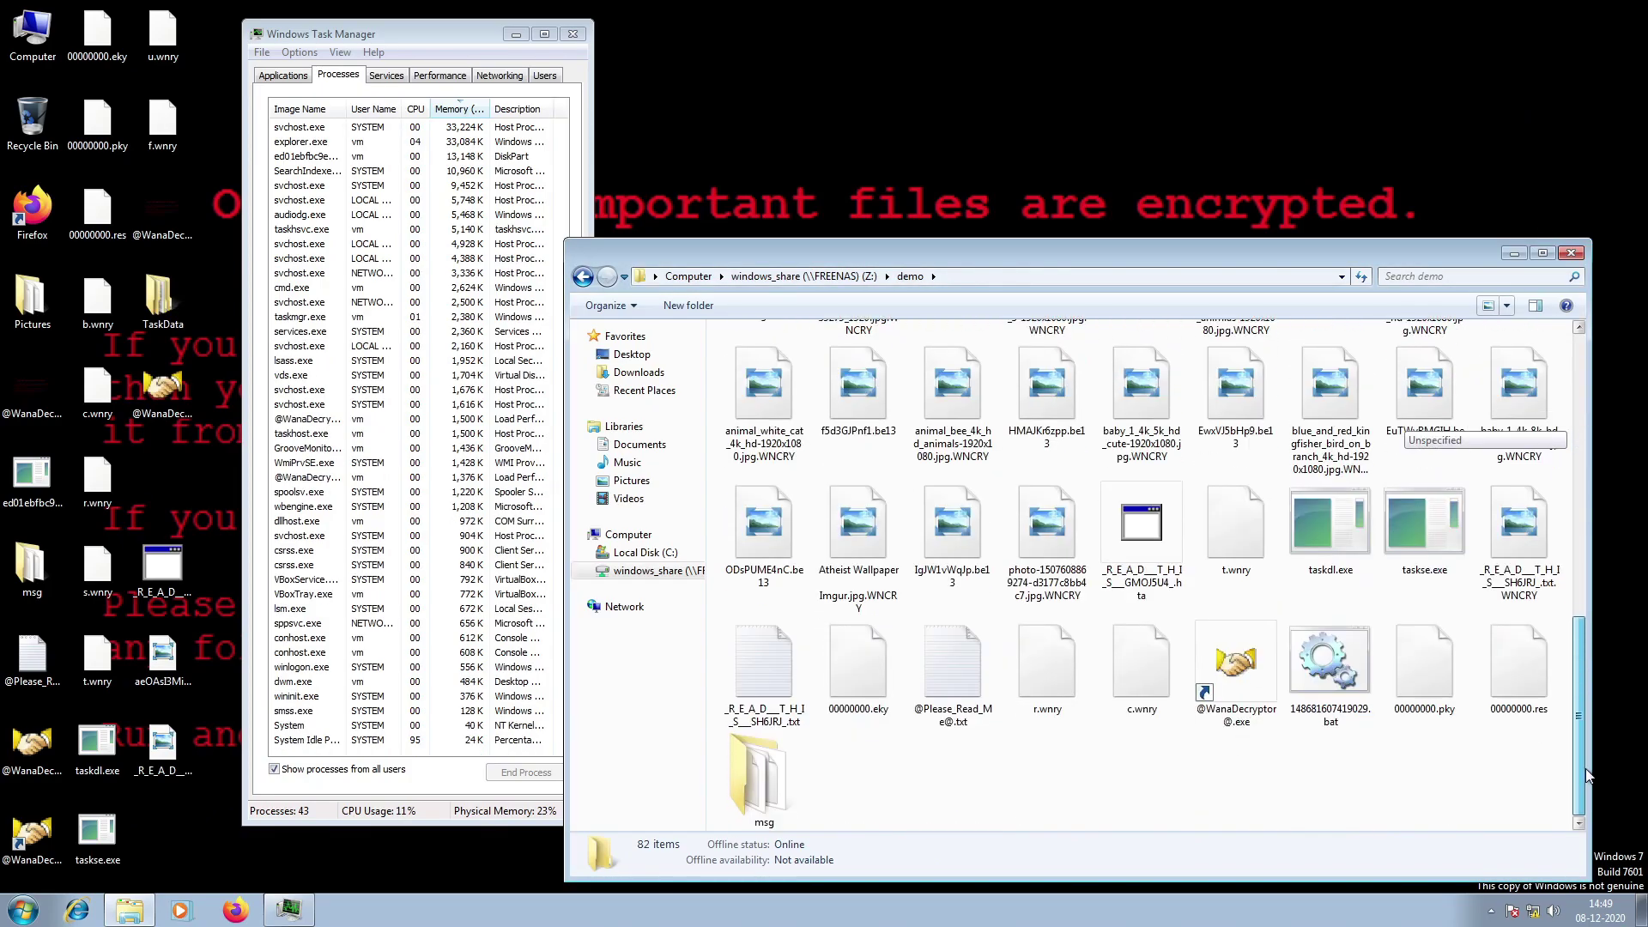
left_click(393, 161)
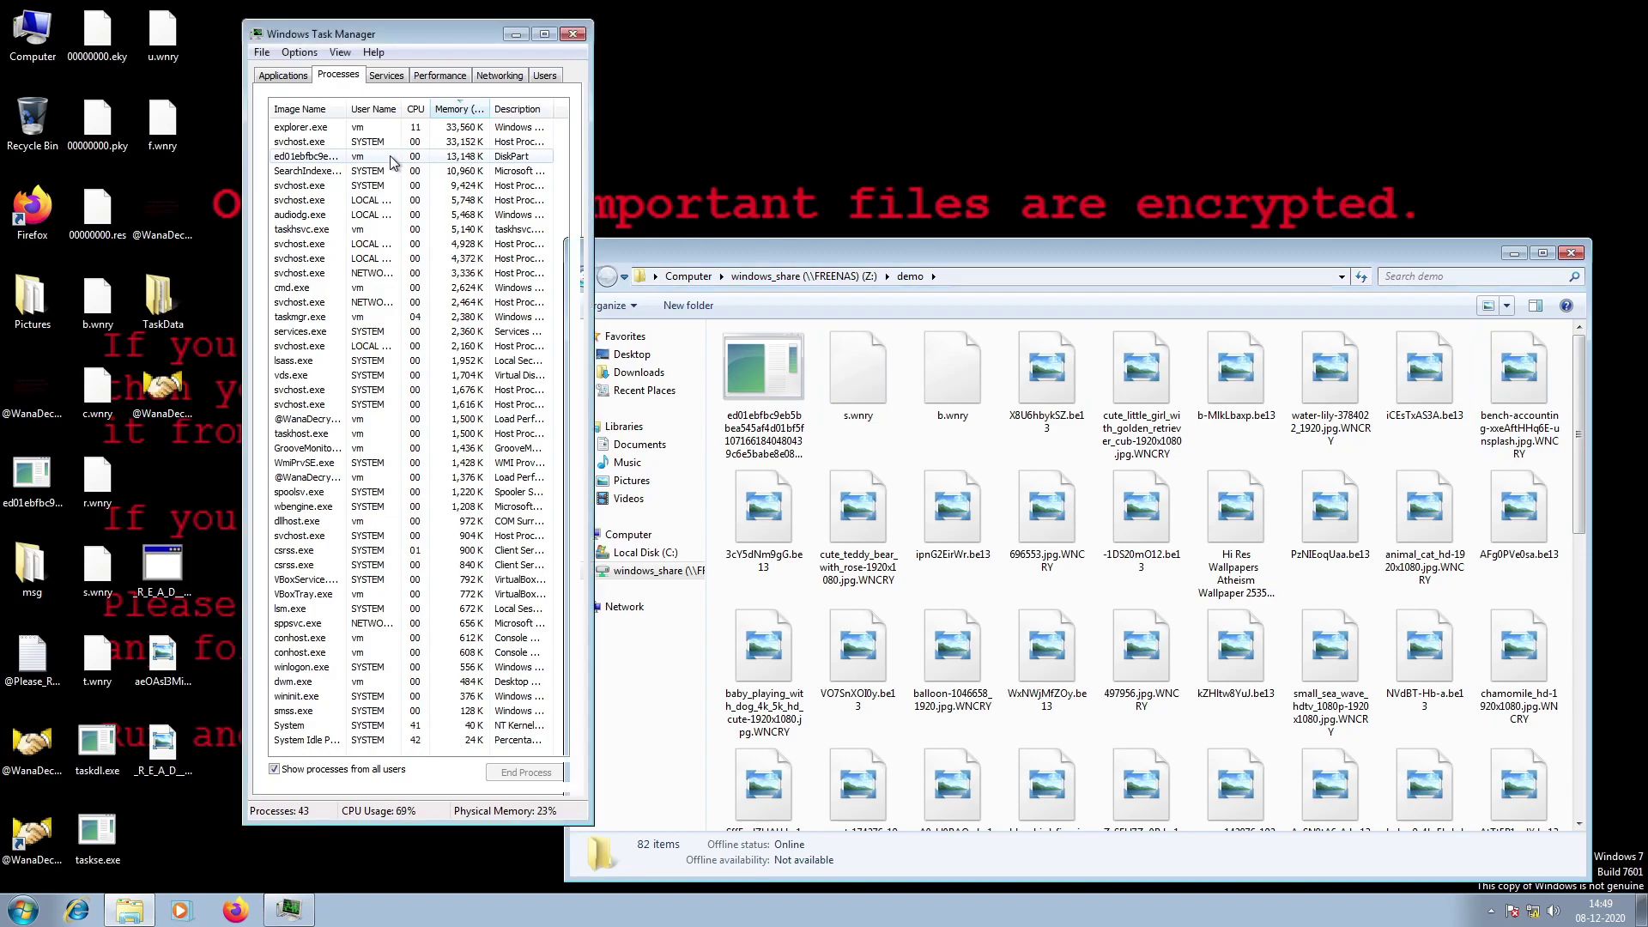
key("Delete")
key("Return")
key("Down")
key("Delete")
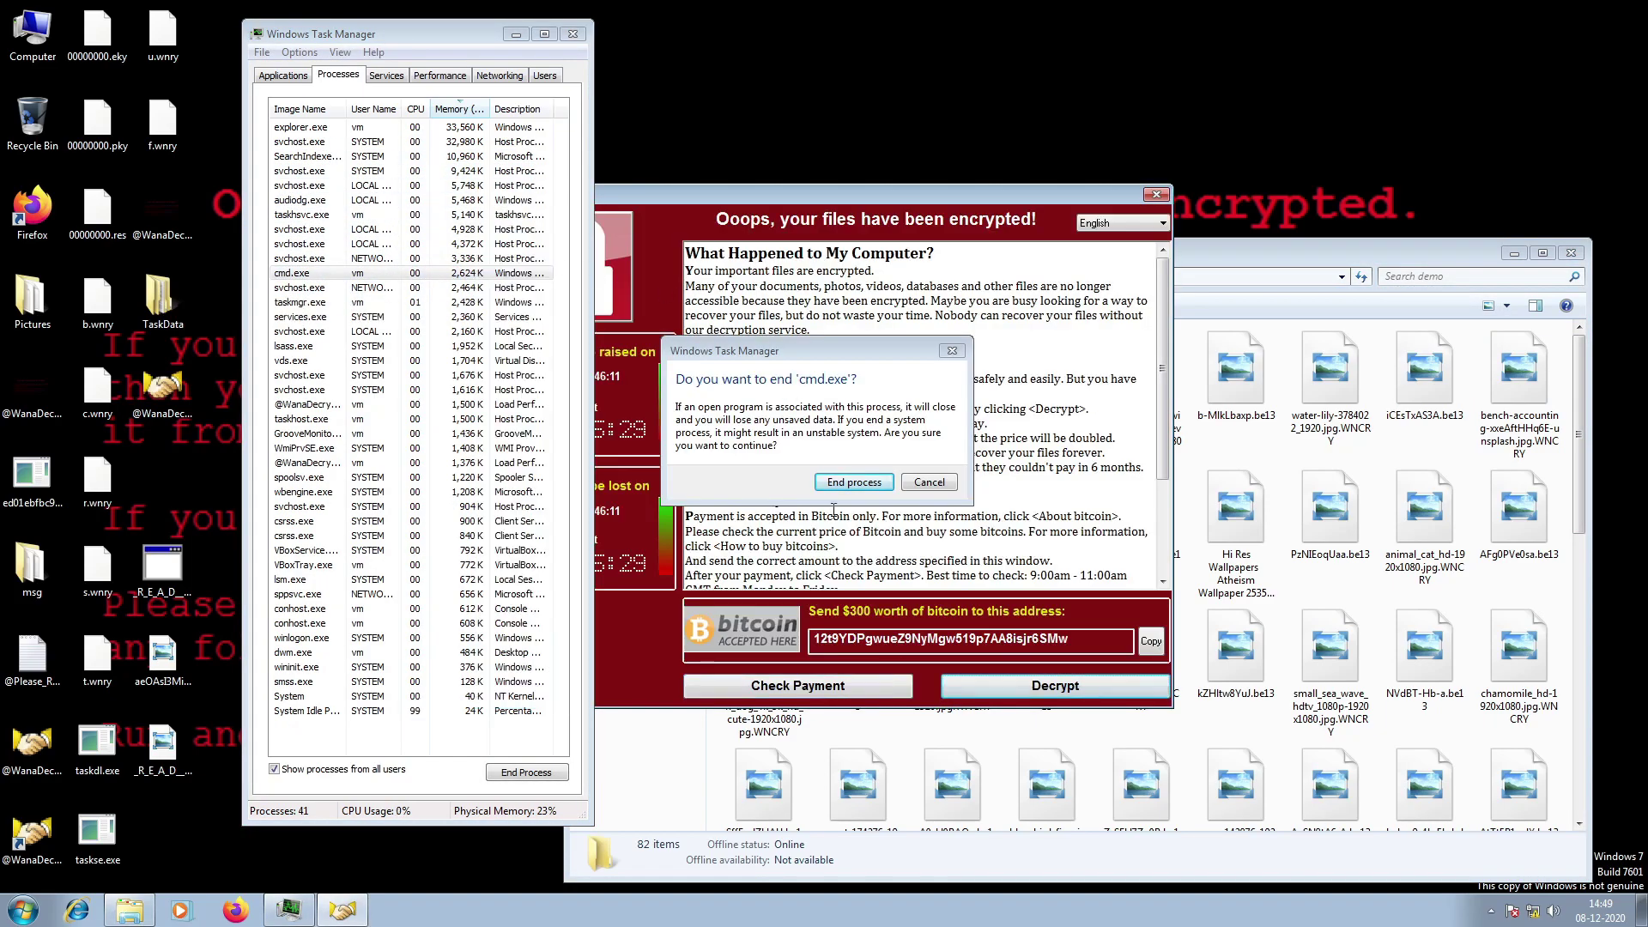
key("Return")
left_click(391, 381)
key("Delete")
key("Escape")
left_click(391, 390)
key("Delete")
key("Return")
left_click(352, 419)
key("Delete")
key("Escape")
key("Delete")
key("Return")
left_click(348, 433)
key("Delete")
key("Return")
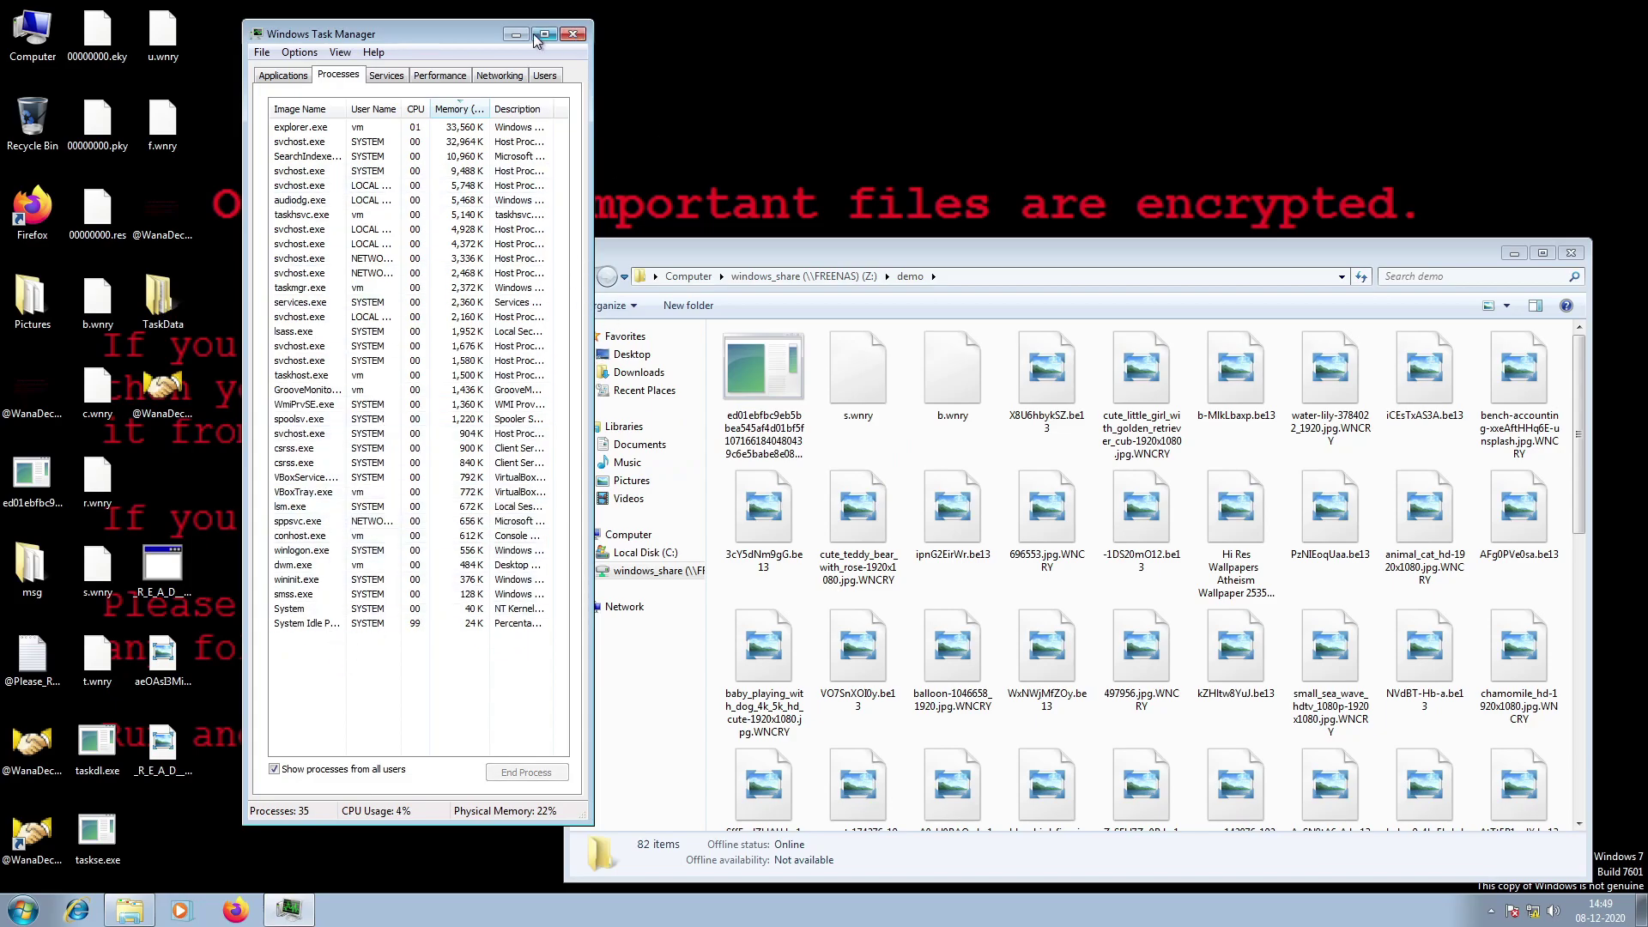
left_click(516, 35)
Maximize the Explorer window and reopen the demo folder on windows_share (Z:) starting from Computer.
double_click(744, 245)
left_click(59, 290)
double_click(215, 262)
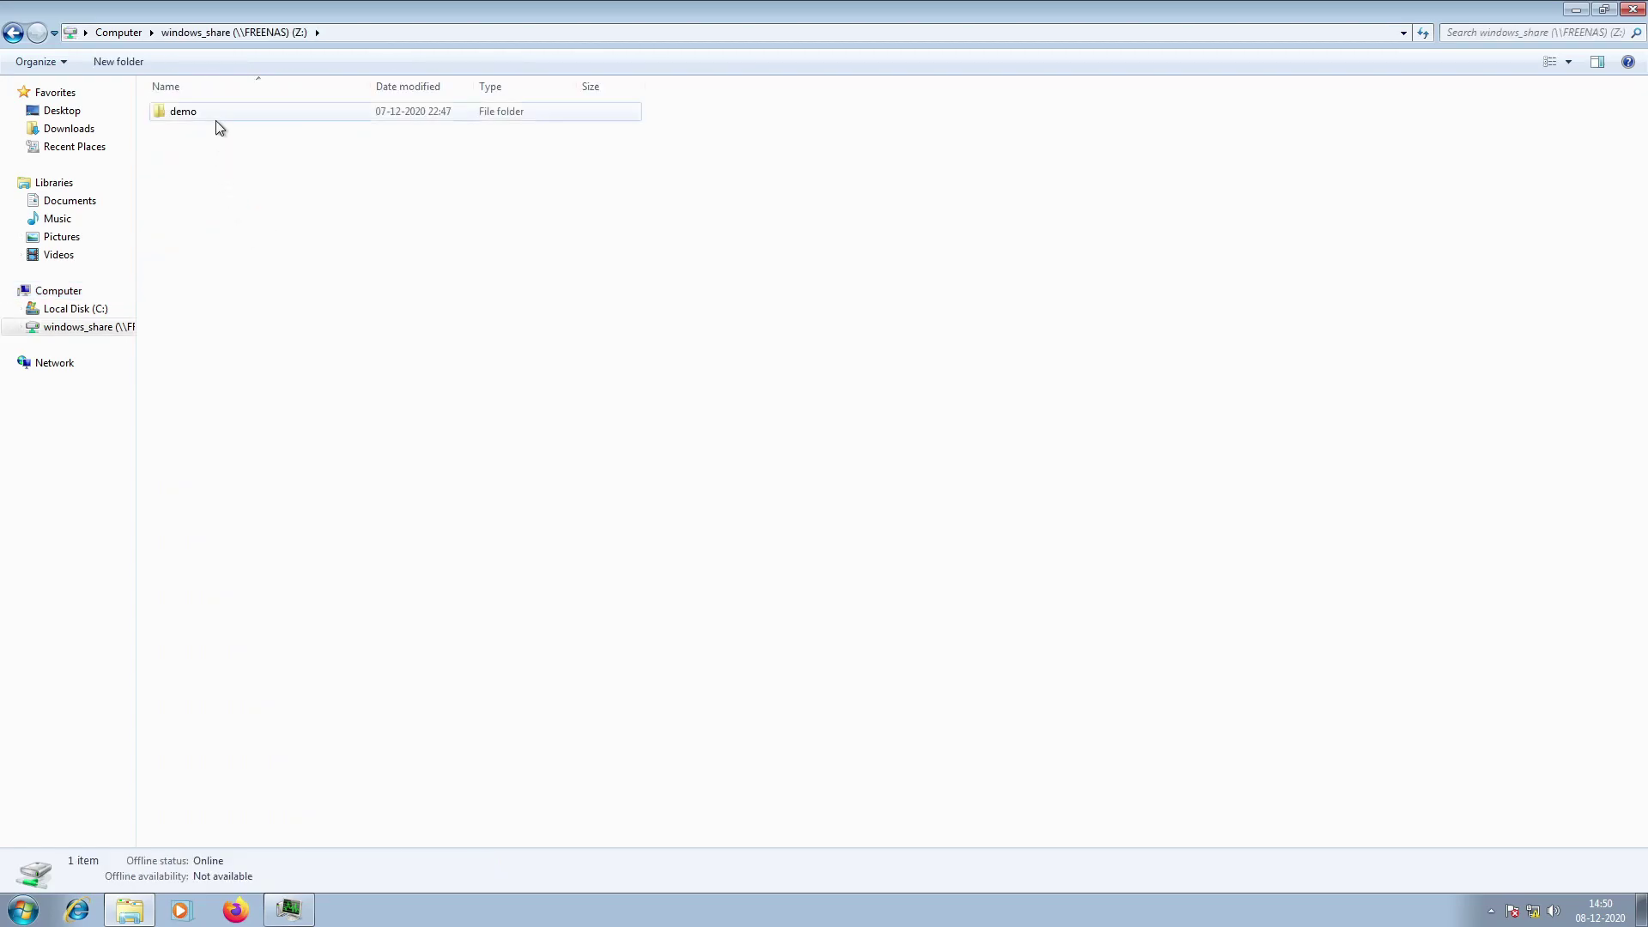
double_click(214, 116)
scroll(515, 601, "down", 1)
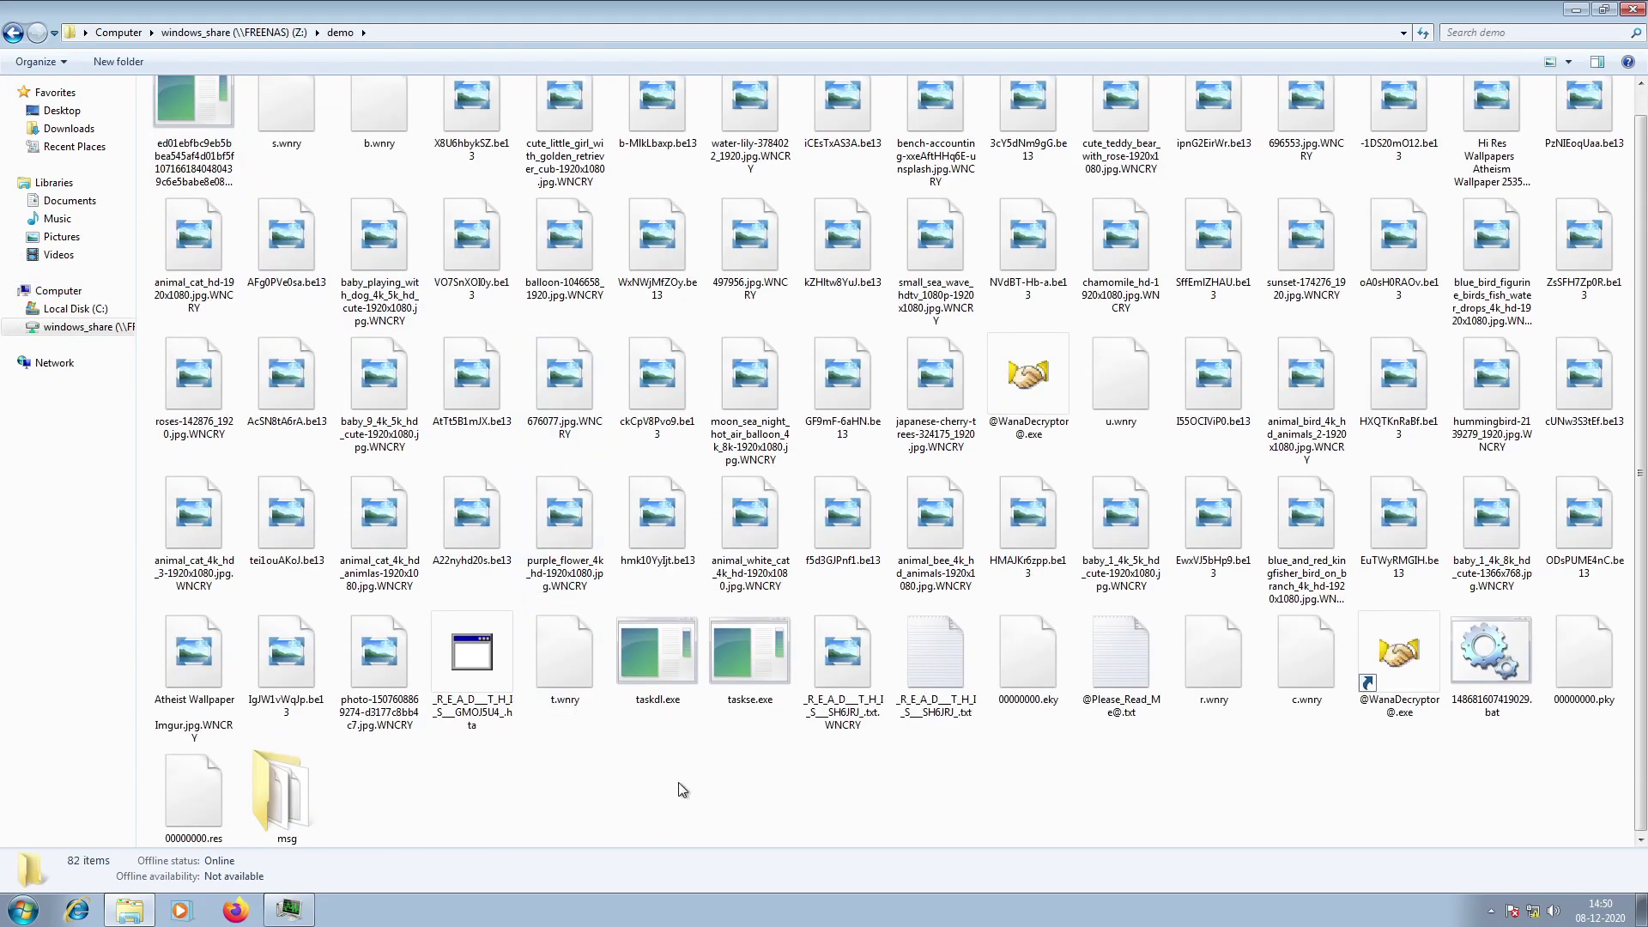
Try to open f5d3GJPnf1.be13 and kZHltw8YuJ.be13 in Windows Photo Viewer, closing the viewer each time.
scroll(682, 790, "up", 1)
double_click(843, 545)
left_click(1501, 83)
double_click(857, 289)
left_click(1502, 82)
left_click(622, 800)
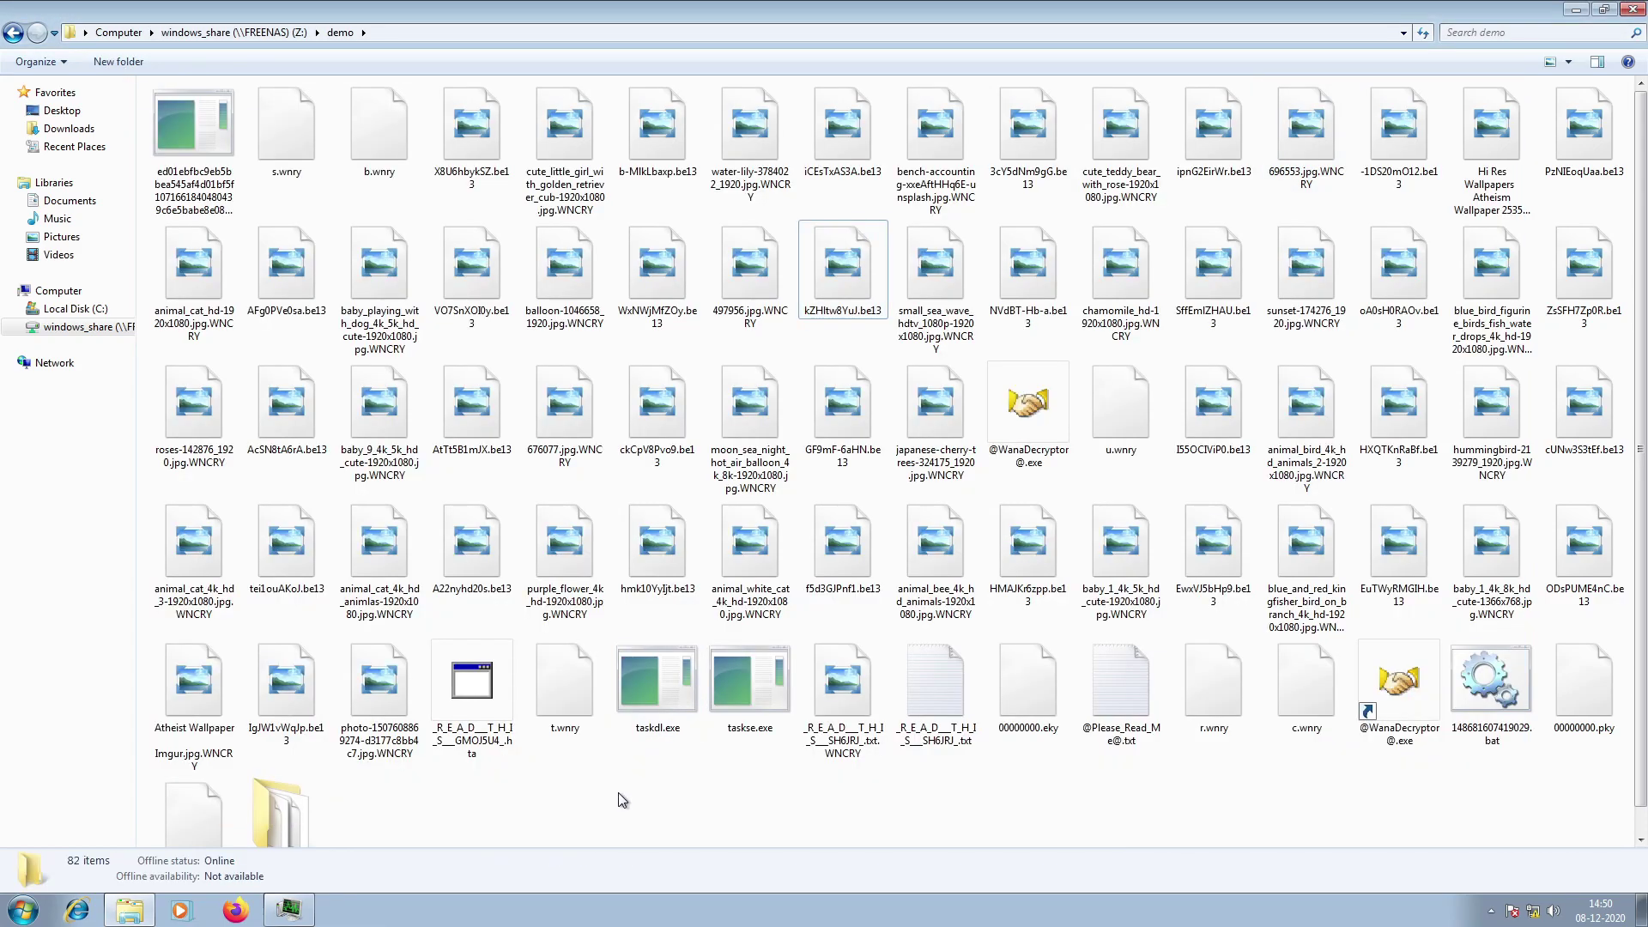
Restore the Explorer window to its smaller size and refresh the desktop.
double_click(1022, 13)
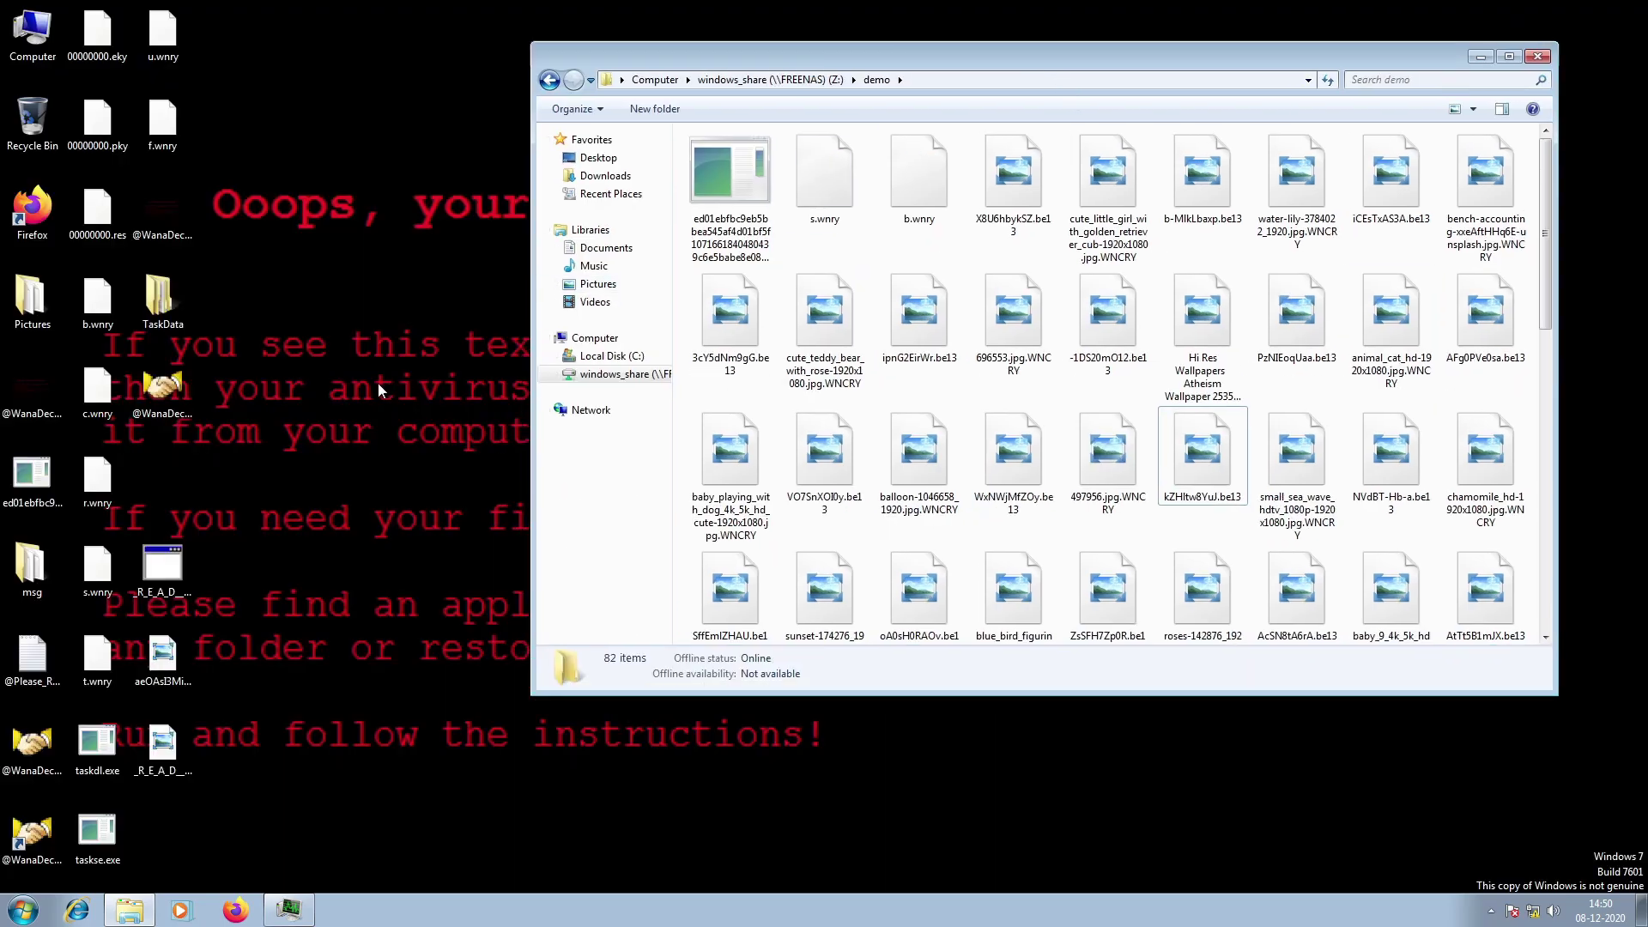
right_click(374, 379)
left_click(401, 431)
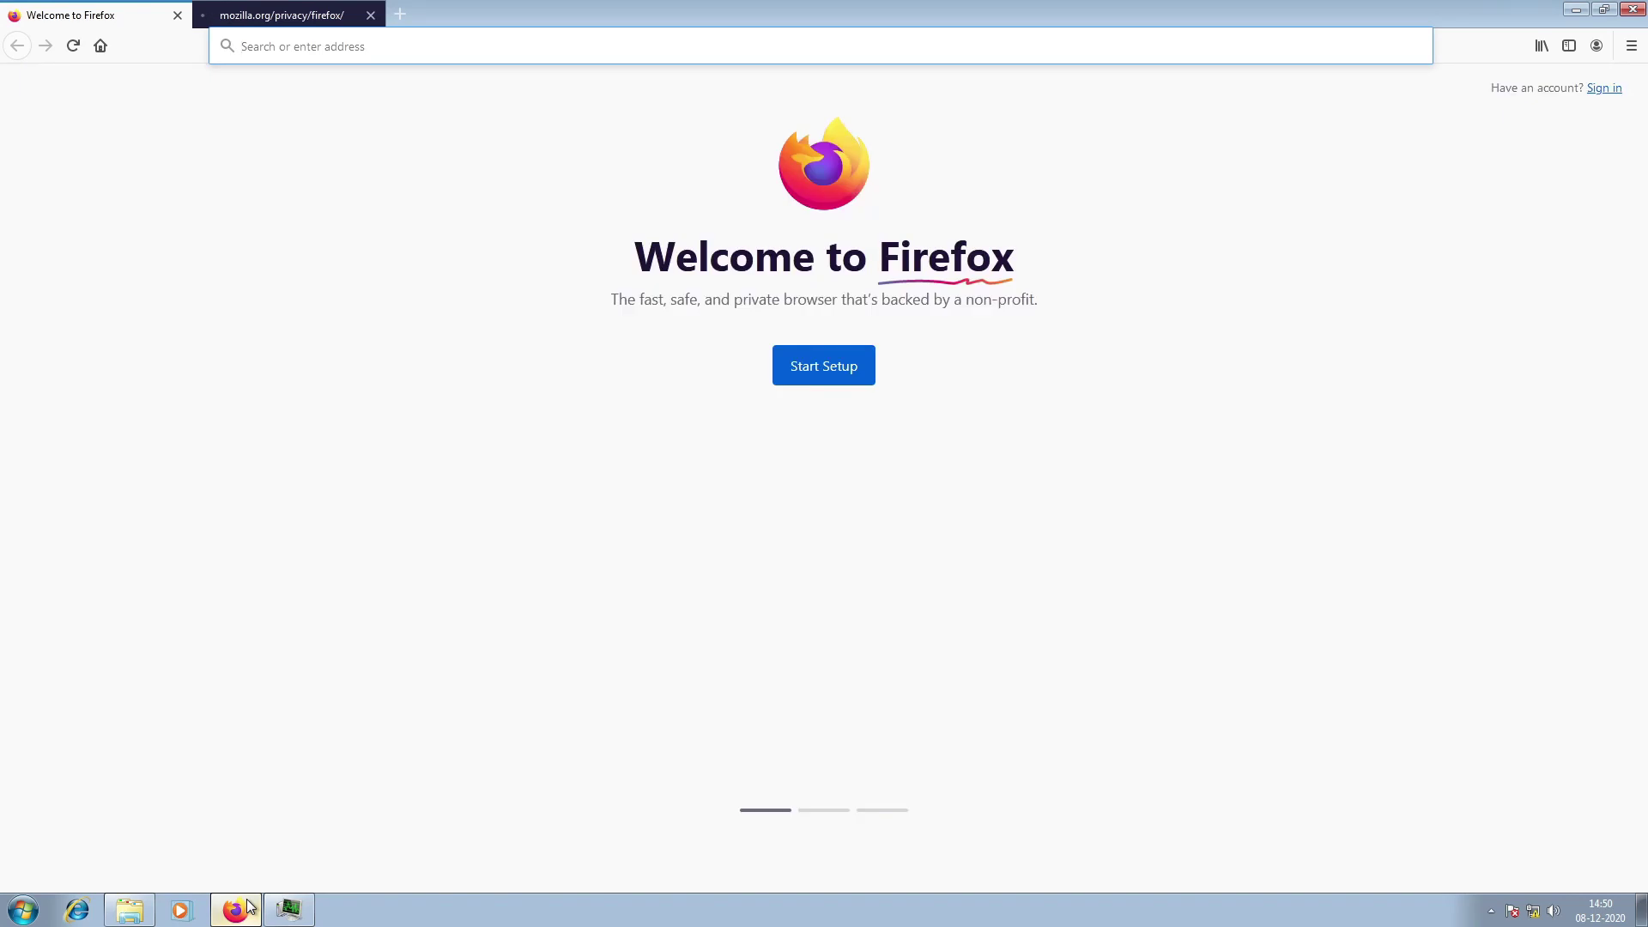
Open the FreeNAS web interface at 192.168.1.1 in Firefox, closing the Mozilla privacy page and declining to save the login.
left_click(371, 15)
left_click(340, 43)
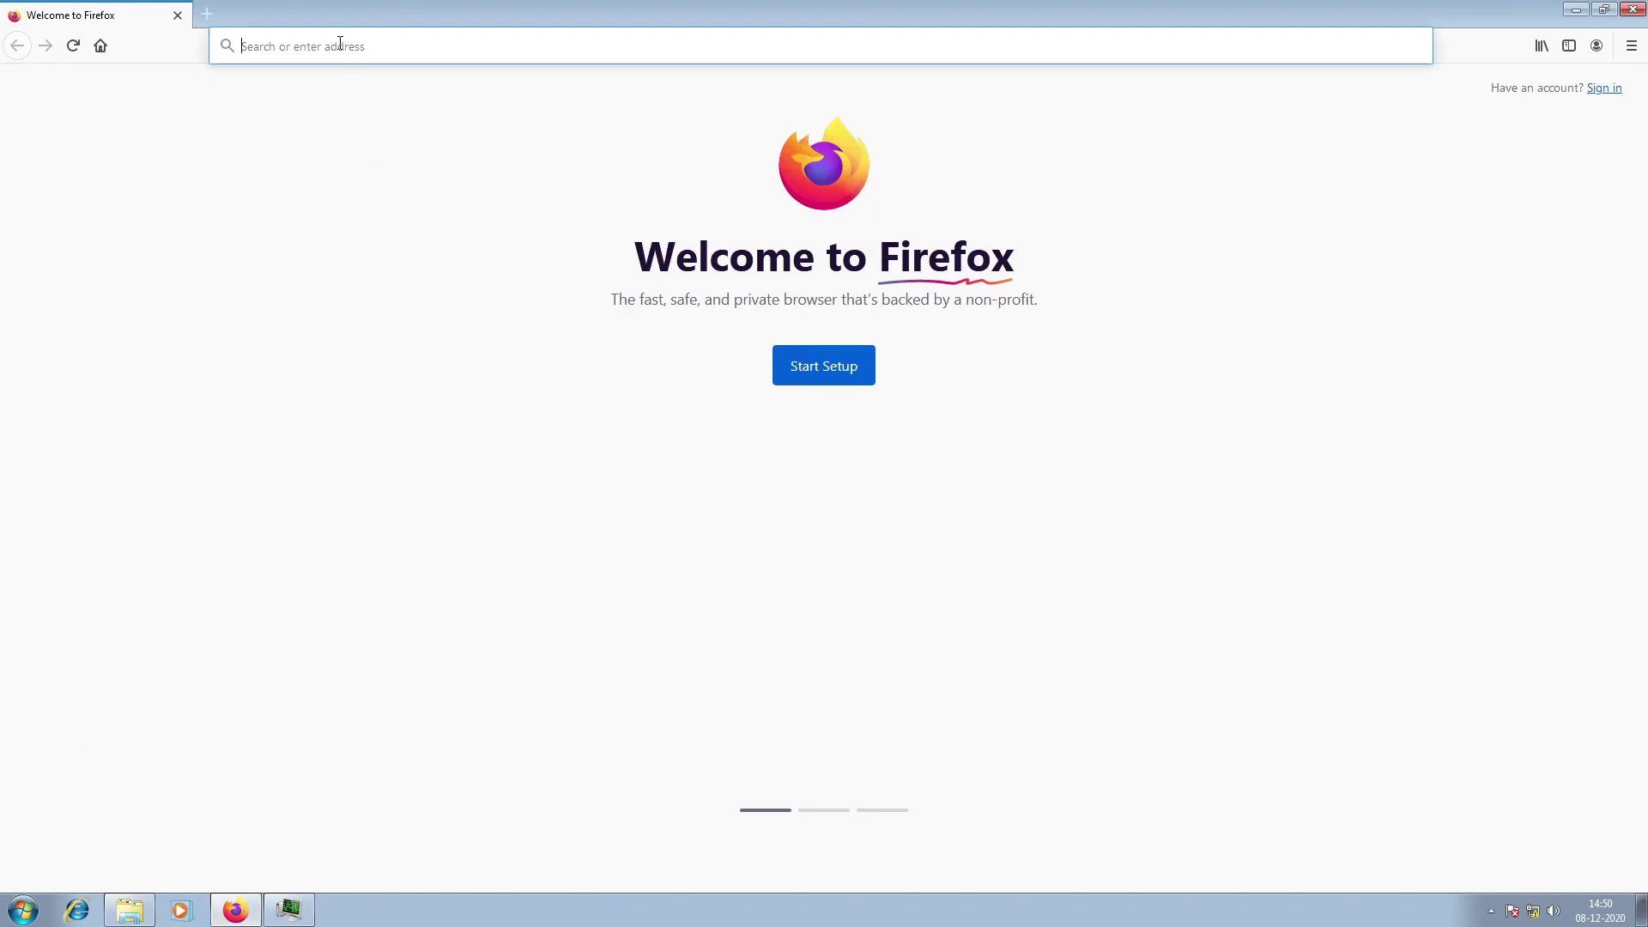
left_click(440, 90)
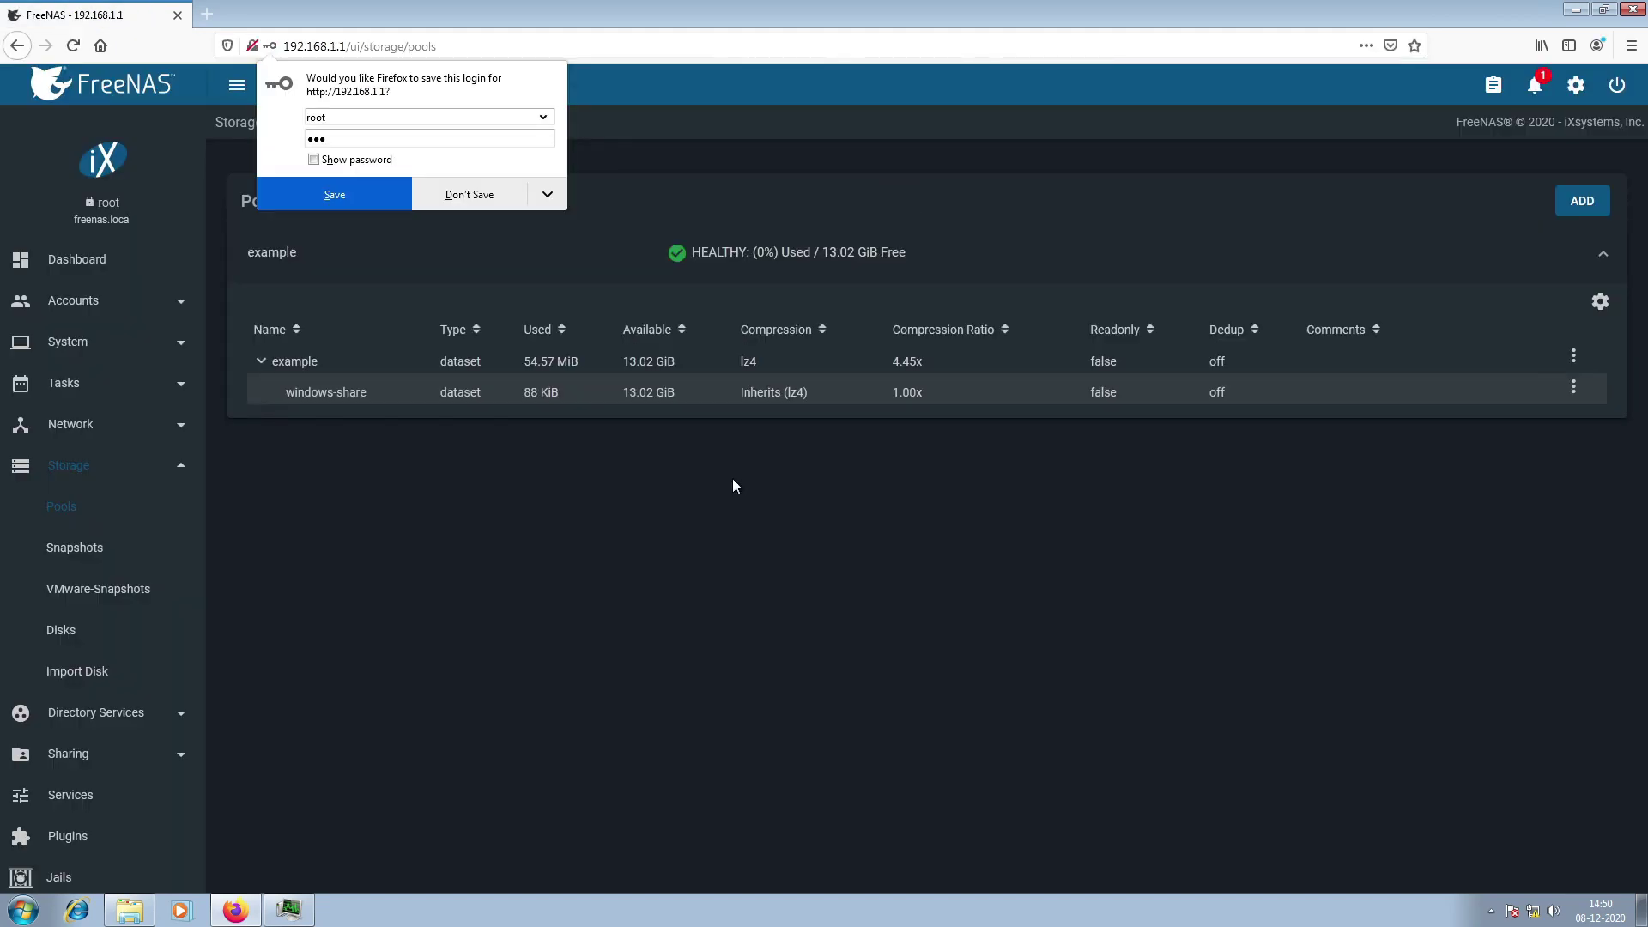
left_click(493, 198)
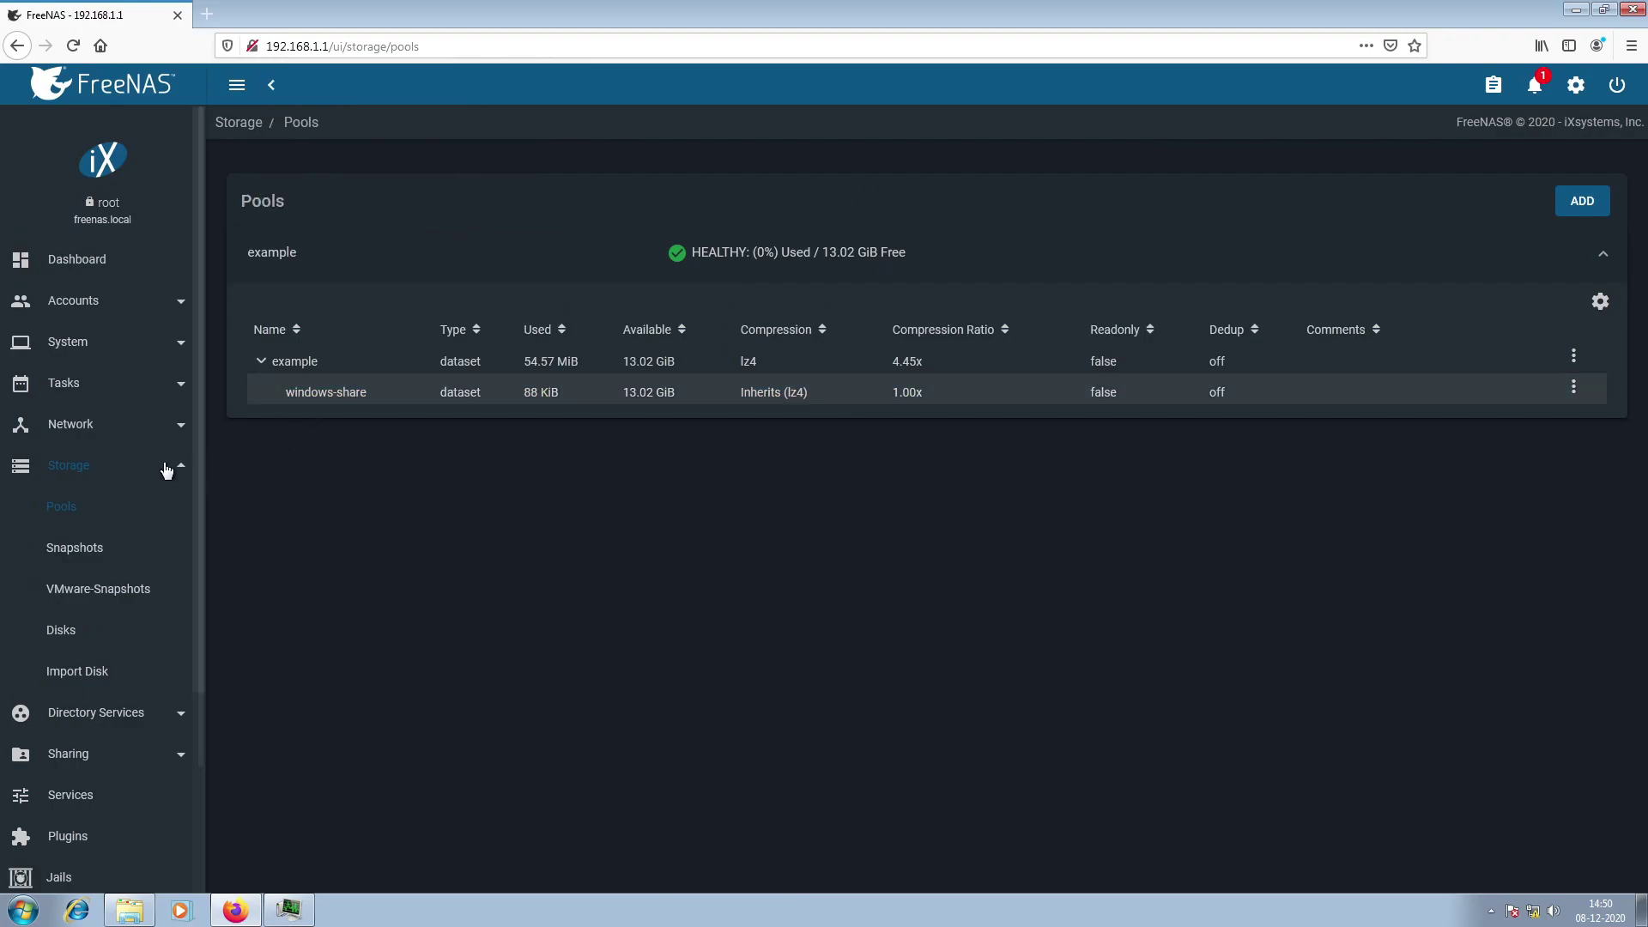
Examine the creation date and used size of the before ransom snapshots of example/windows-share and example.
left_click(89, 549)
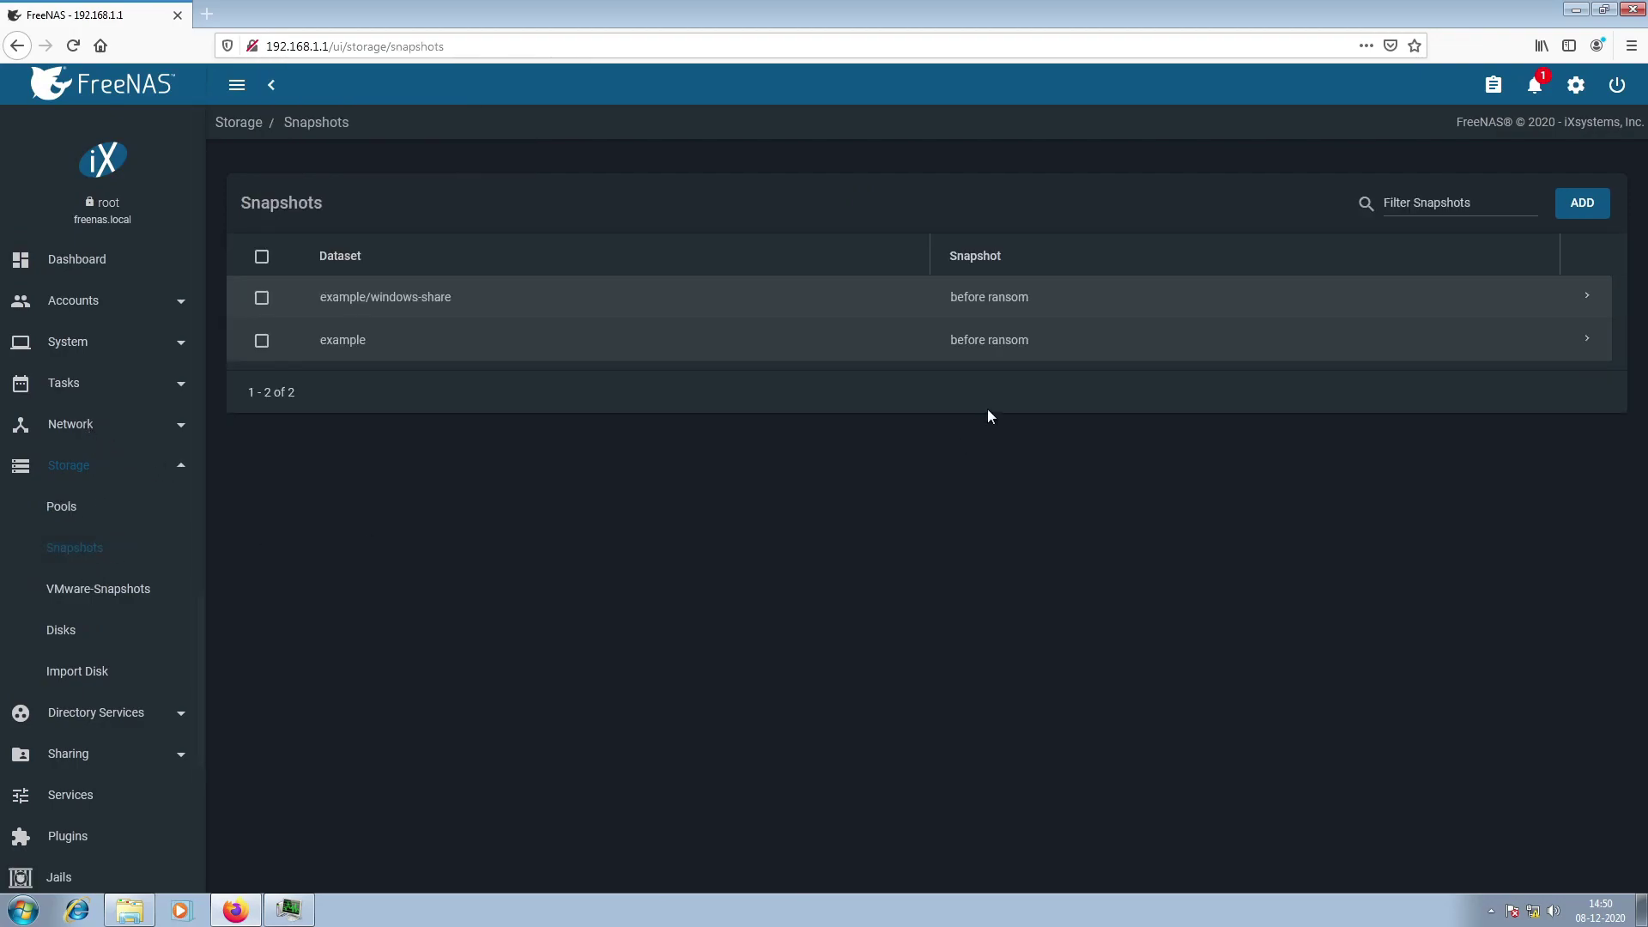
left_click(1589, 302)
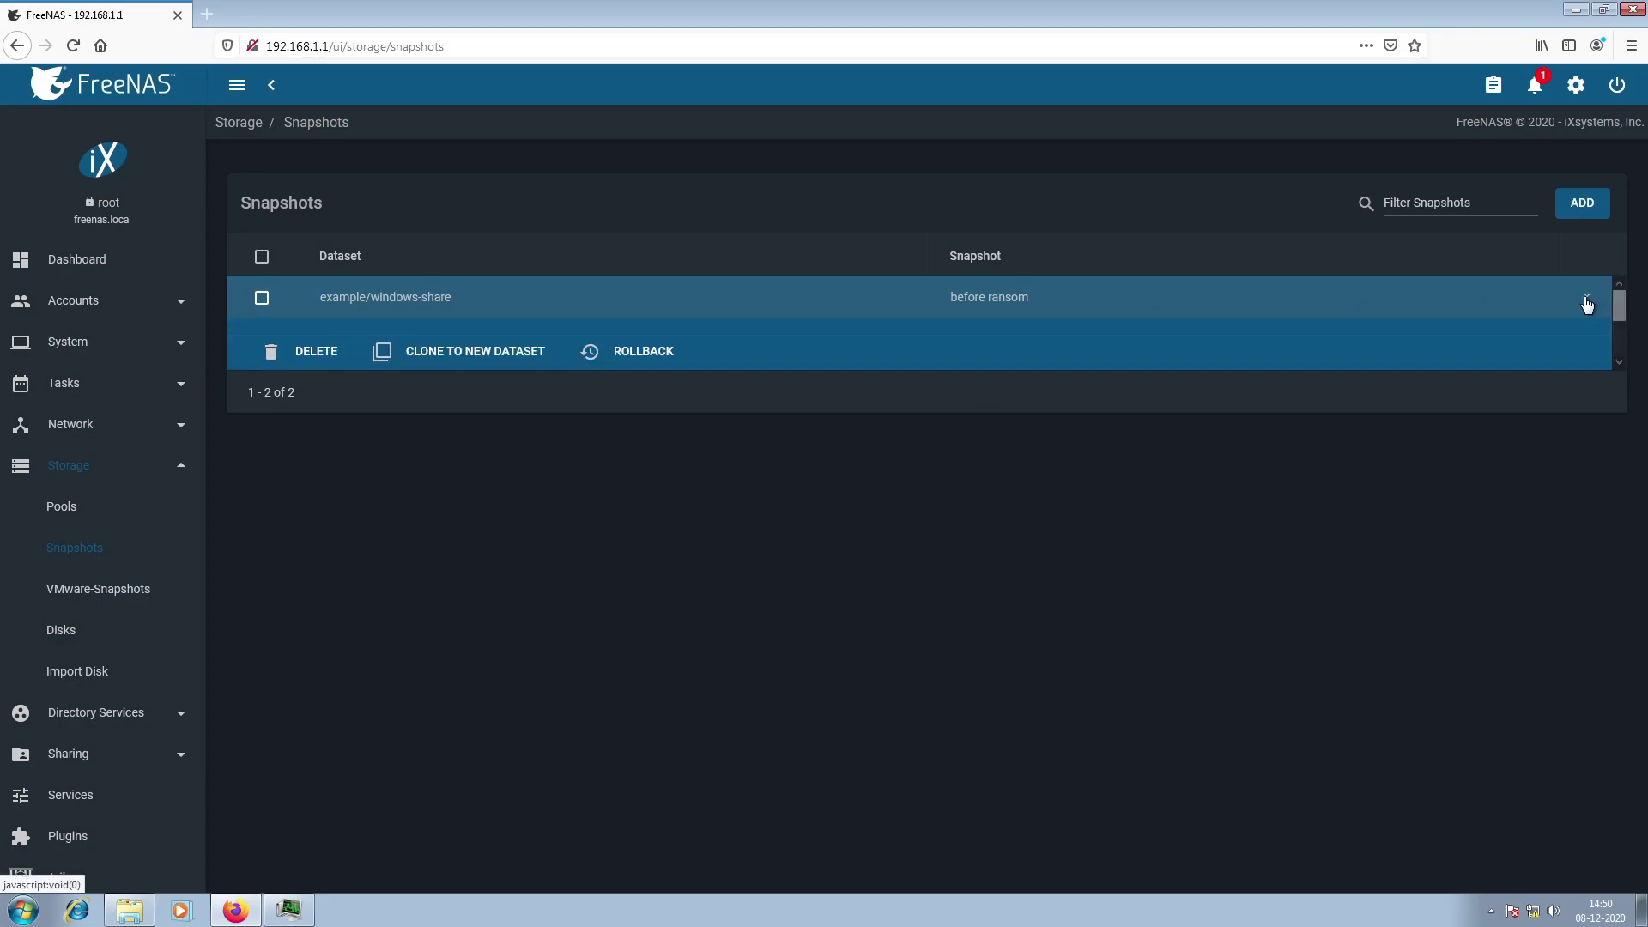
left_click(1589, 426)
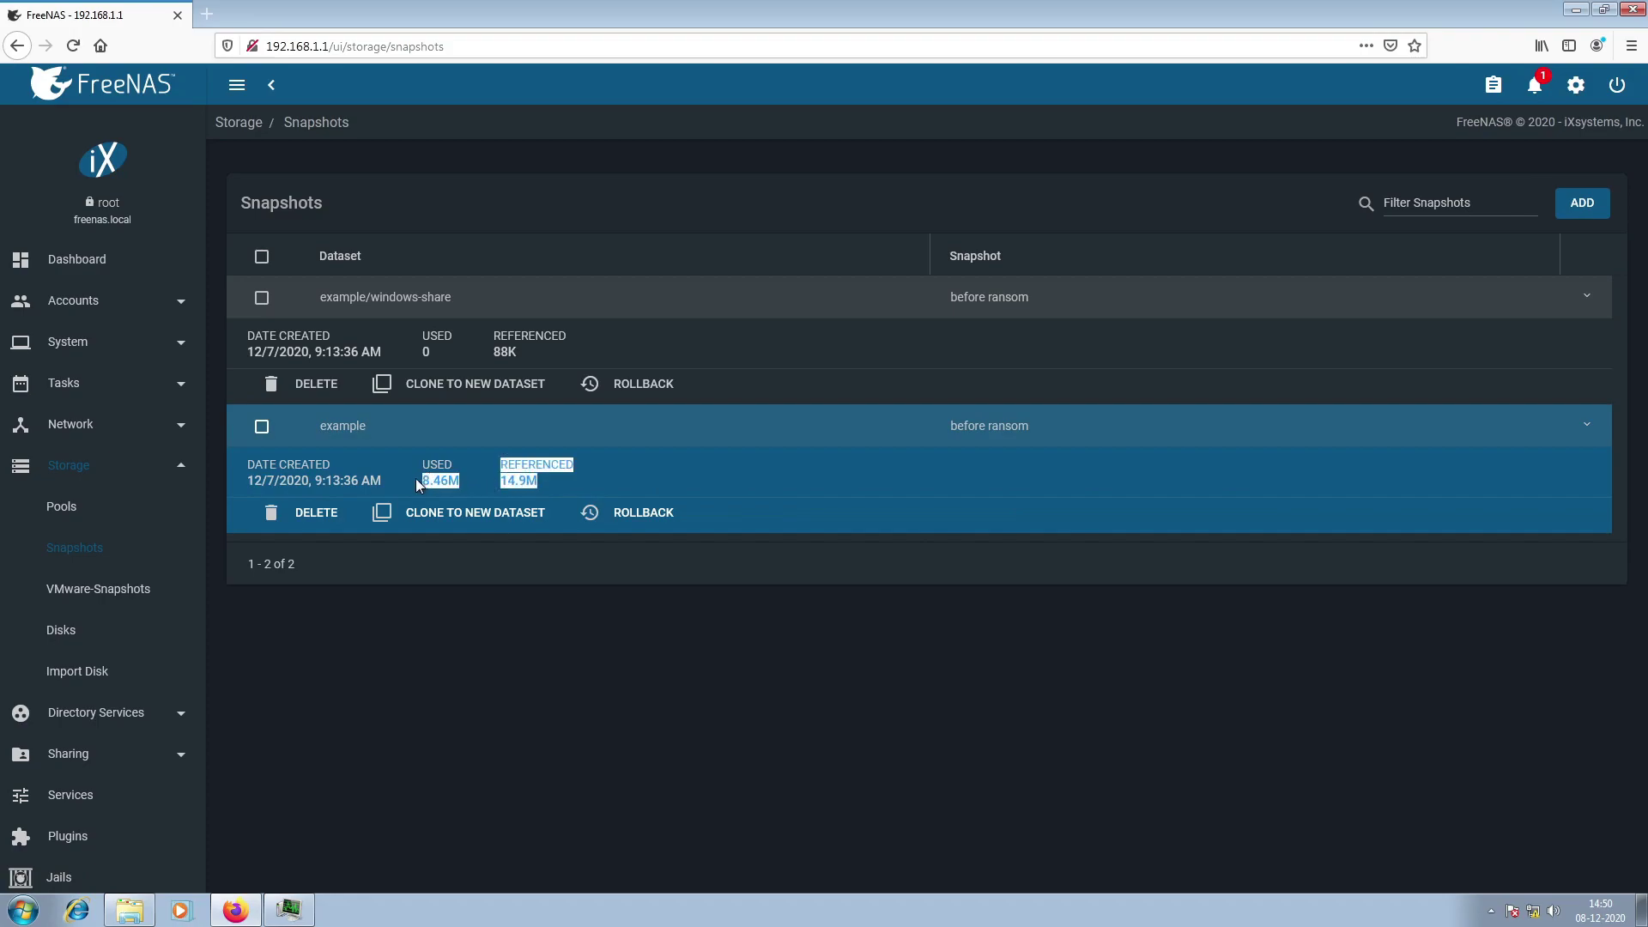
double_click(444, 480)
left_click(411, 485)
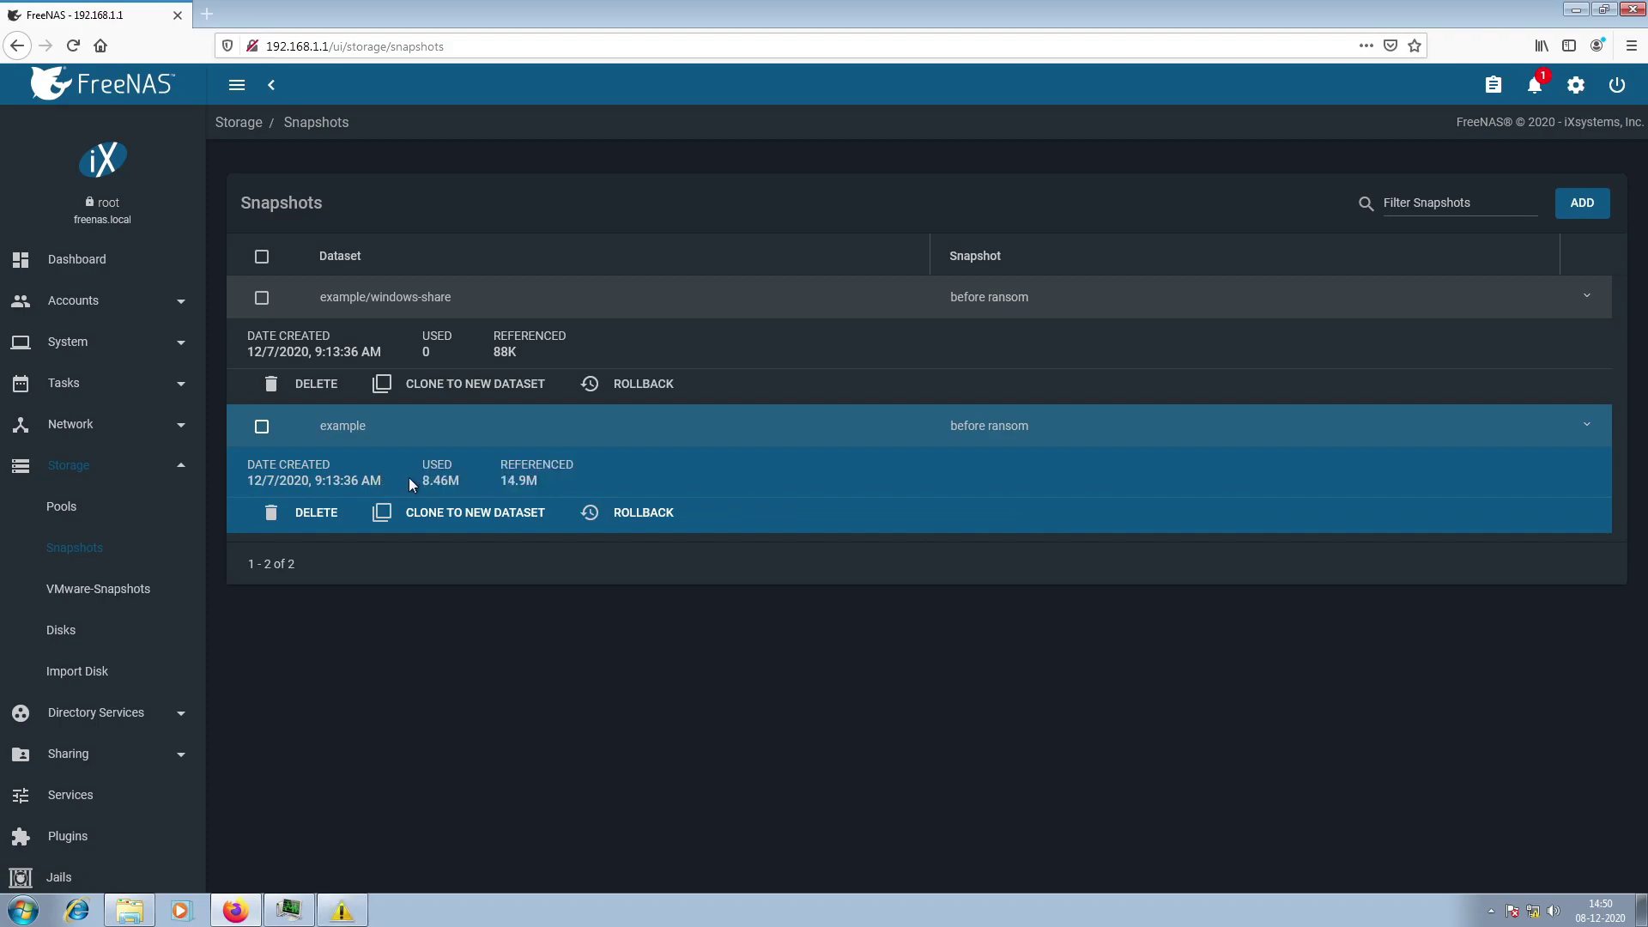
left_click_drag(291, 480, 443, 481)
left_click(414, 489)
left_click(631, 514)
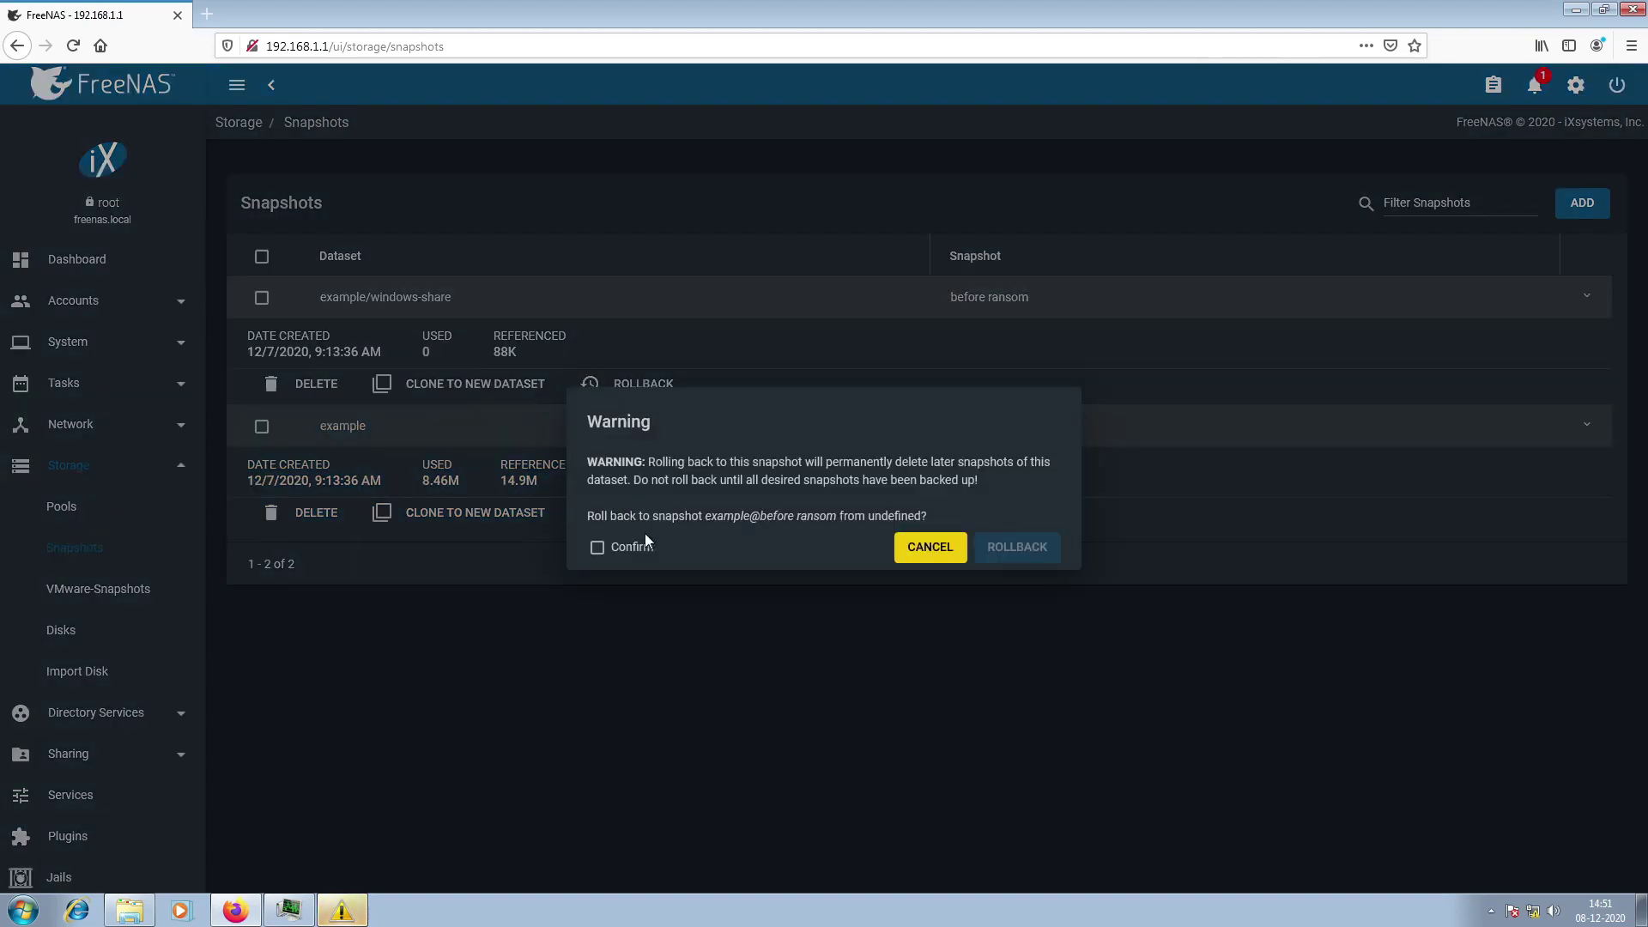
left_click(644, 548)
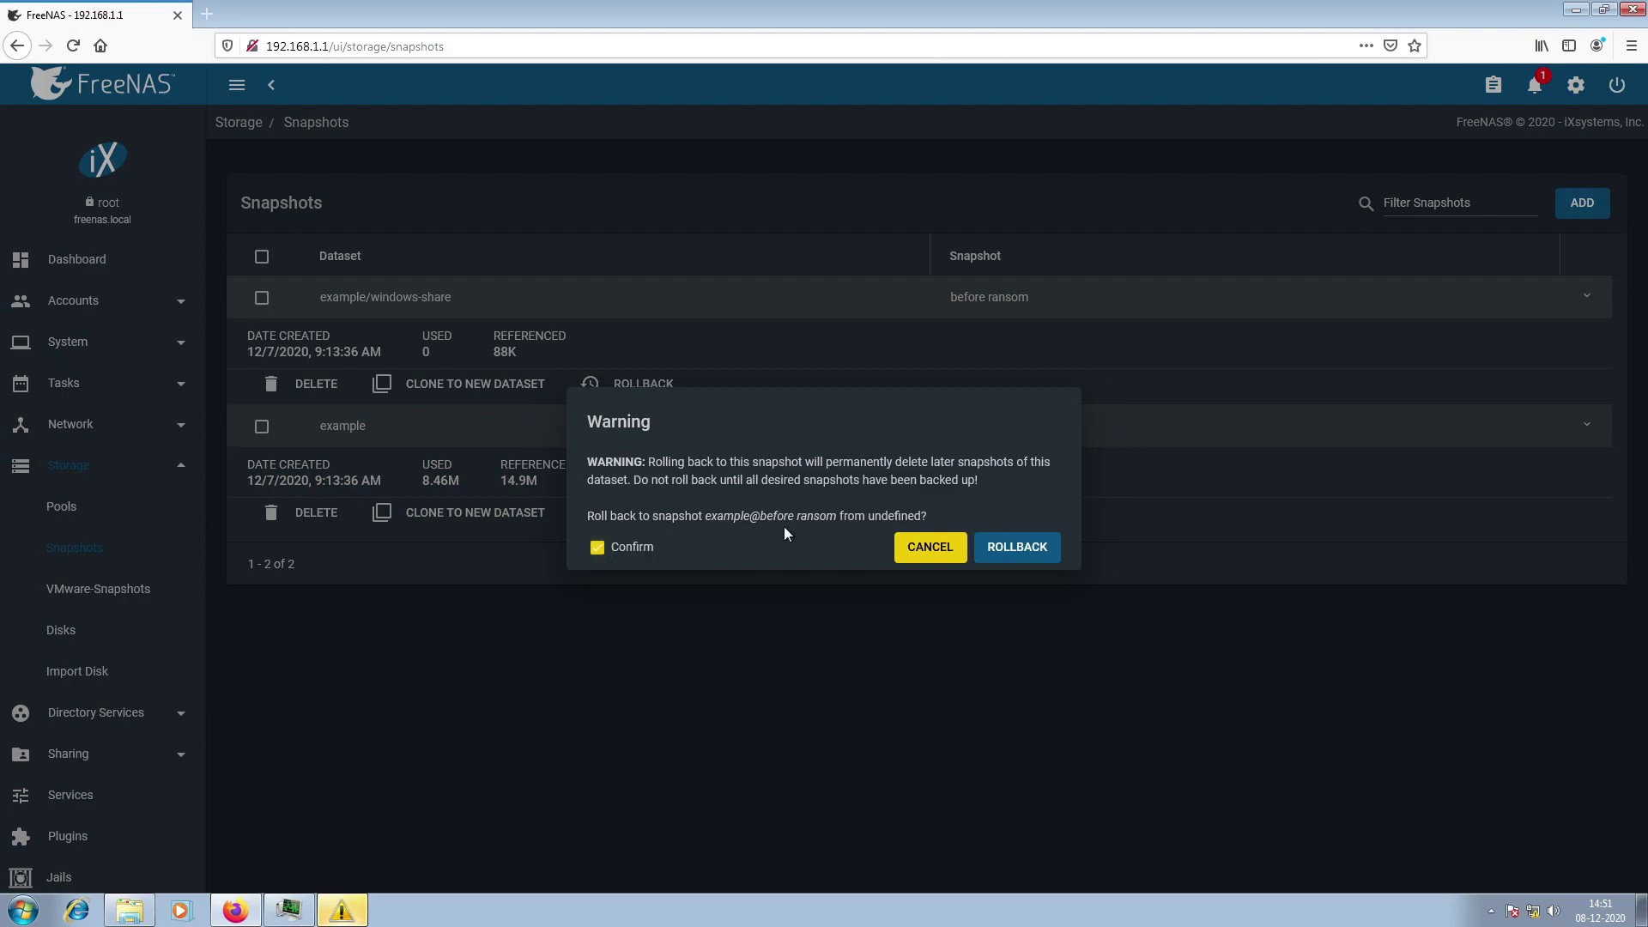
left_click(912, 551)
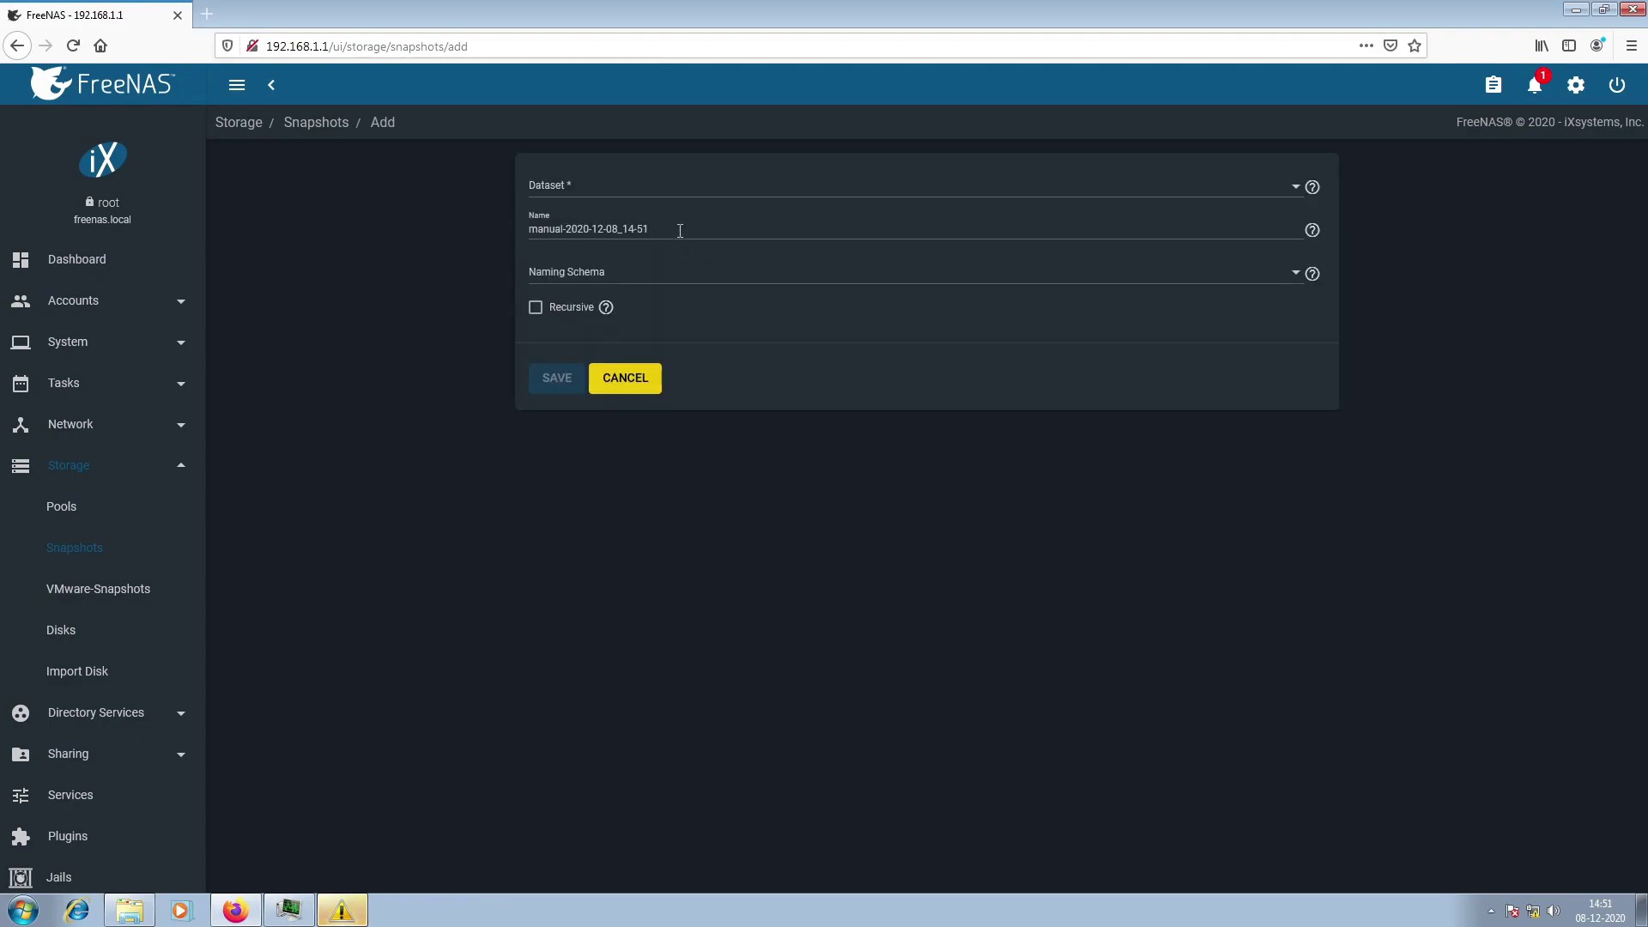
Create a recursive snapshot of the example dataset named "after ransom".
left_click_drag(680, 231, 470, 230)
type("after ransom")
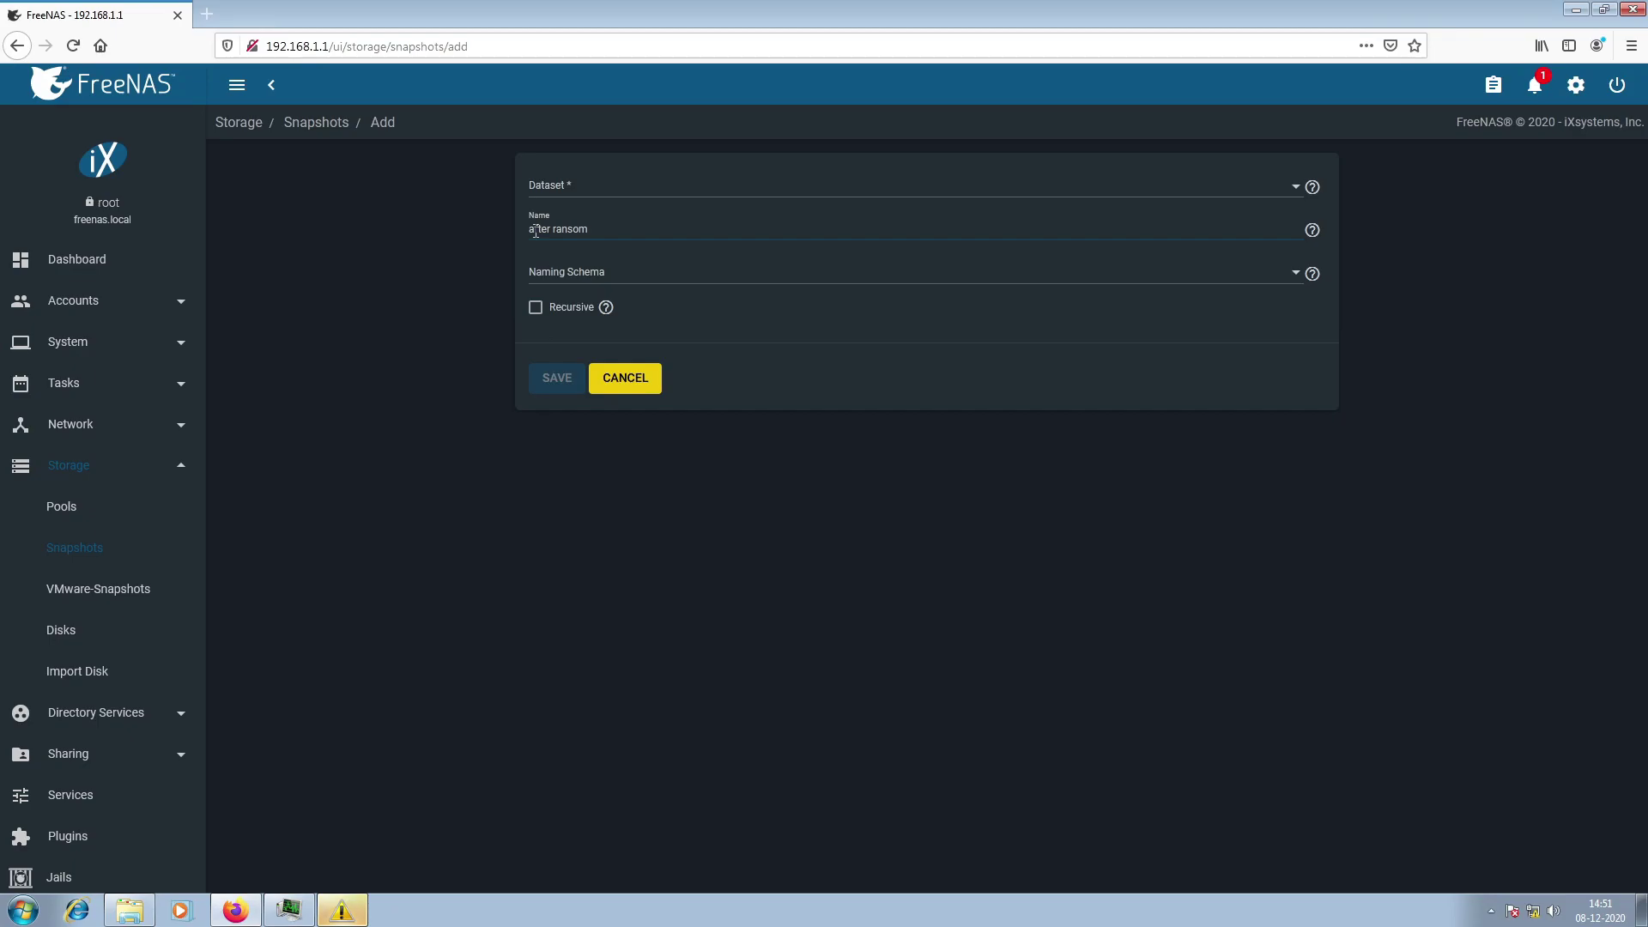
left_click(678, 194)
left_click(666, 201)
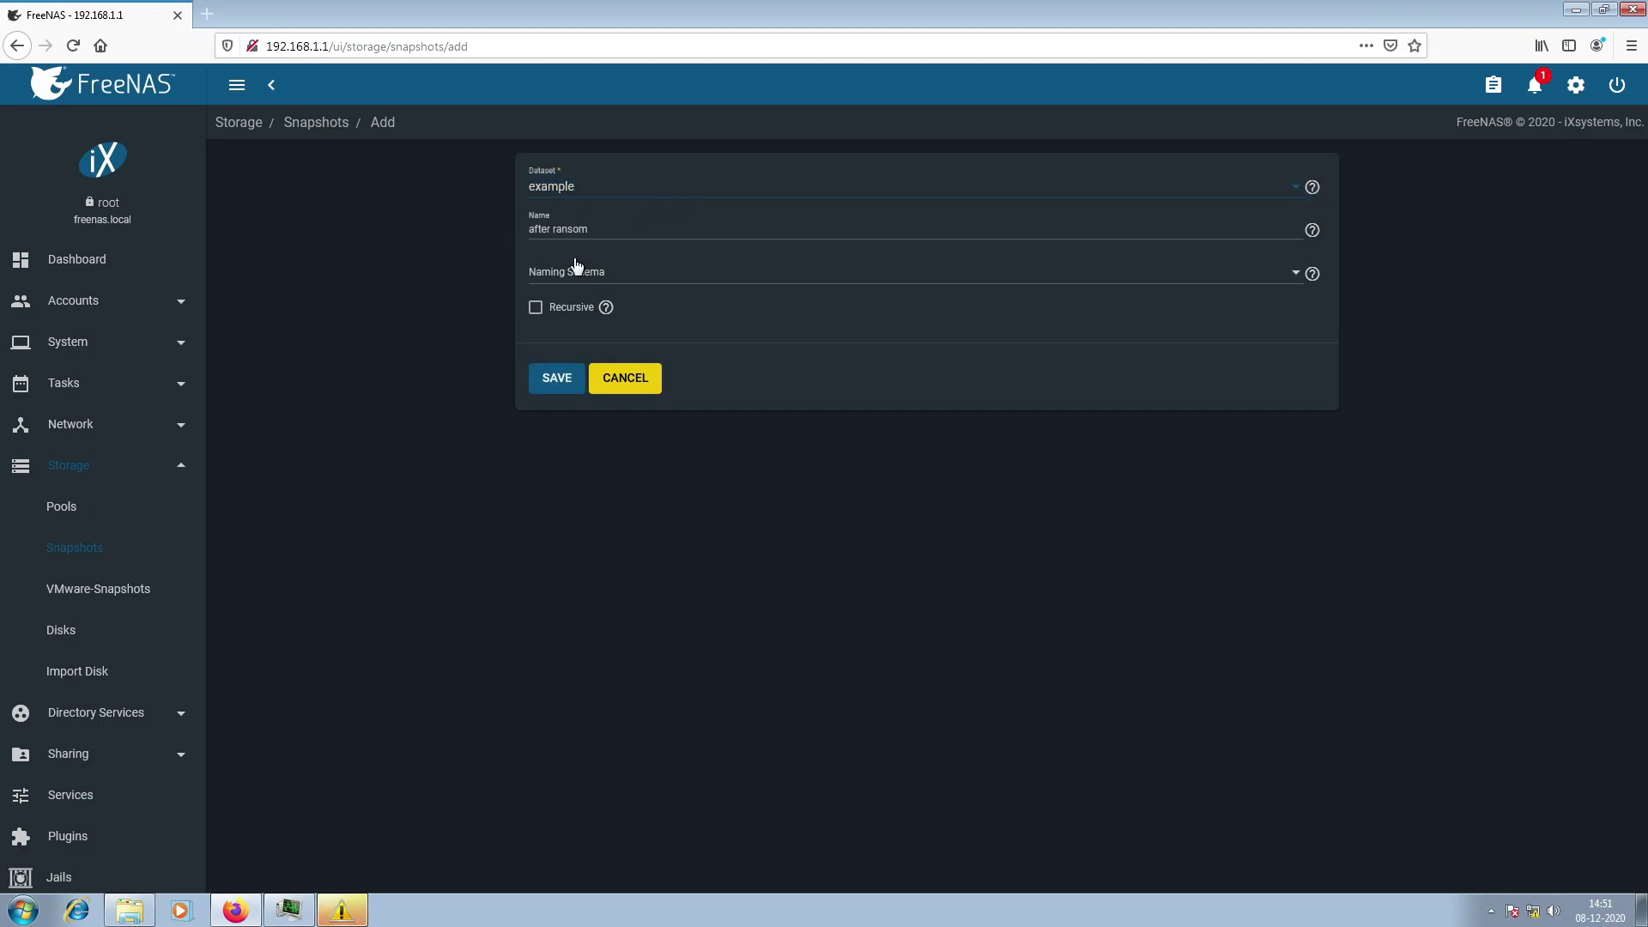
left_click(534, 311)
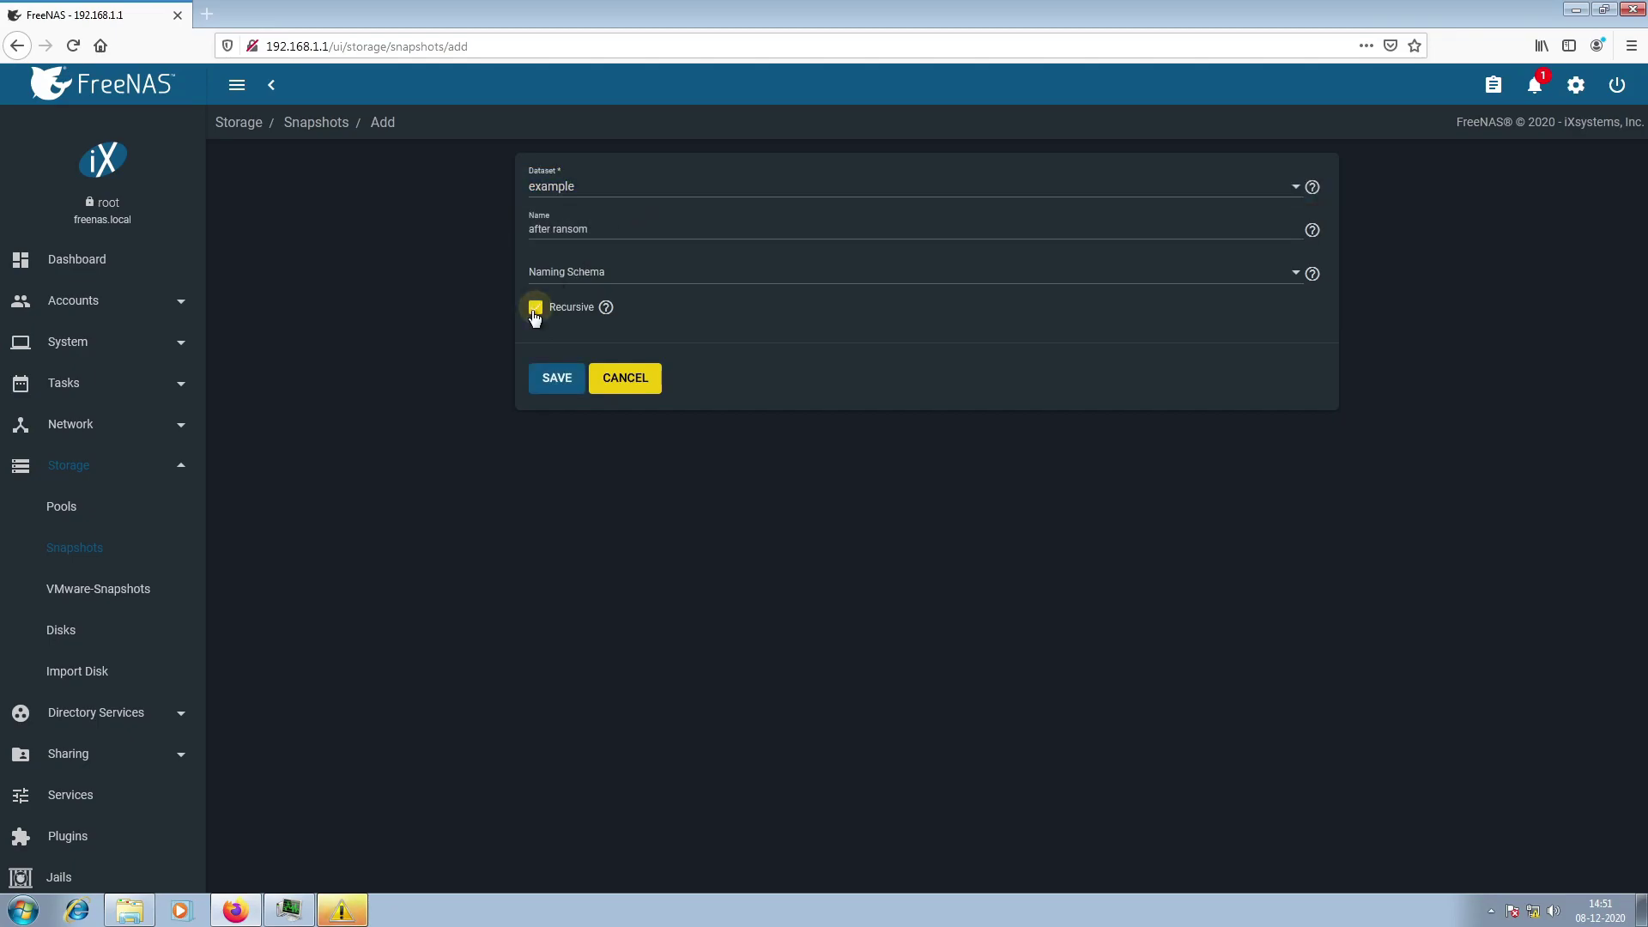
left_click(543, 376)
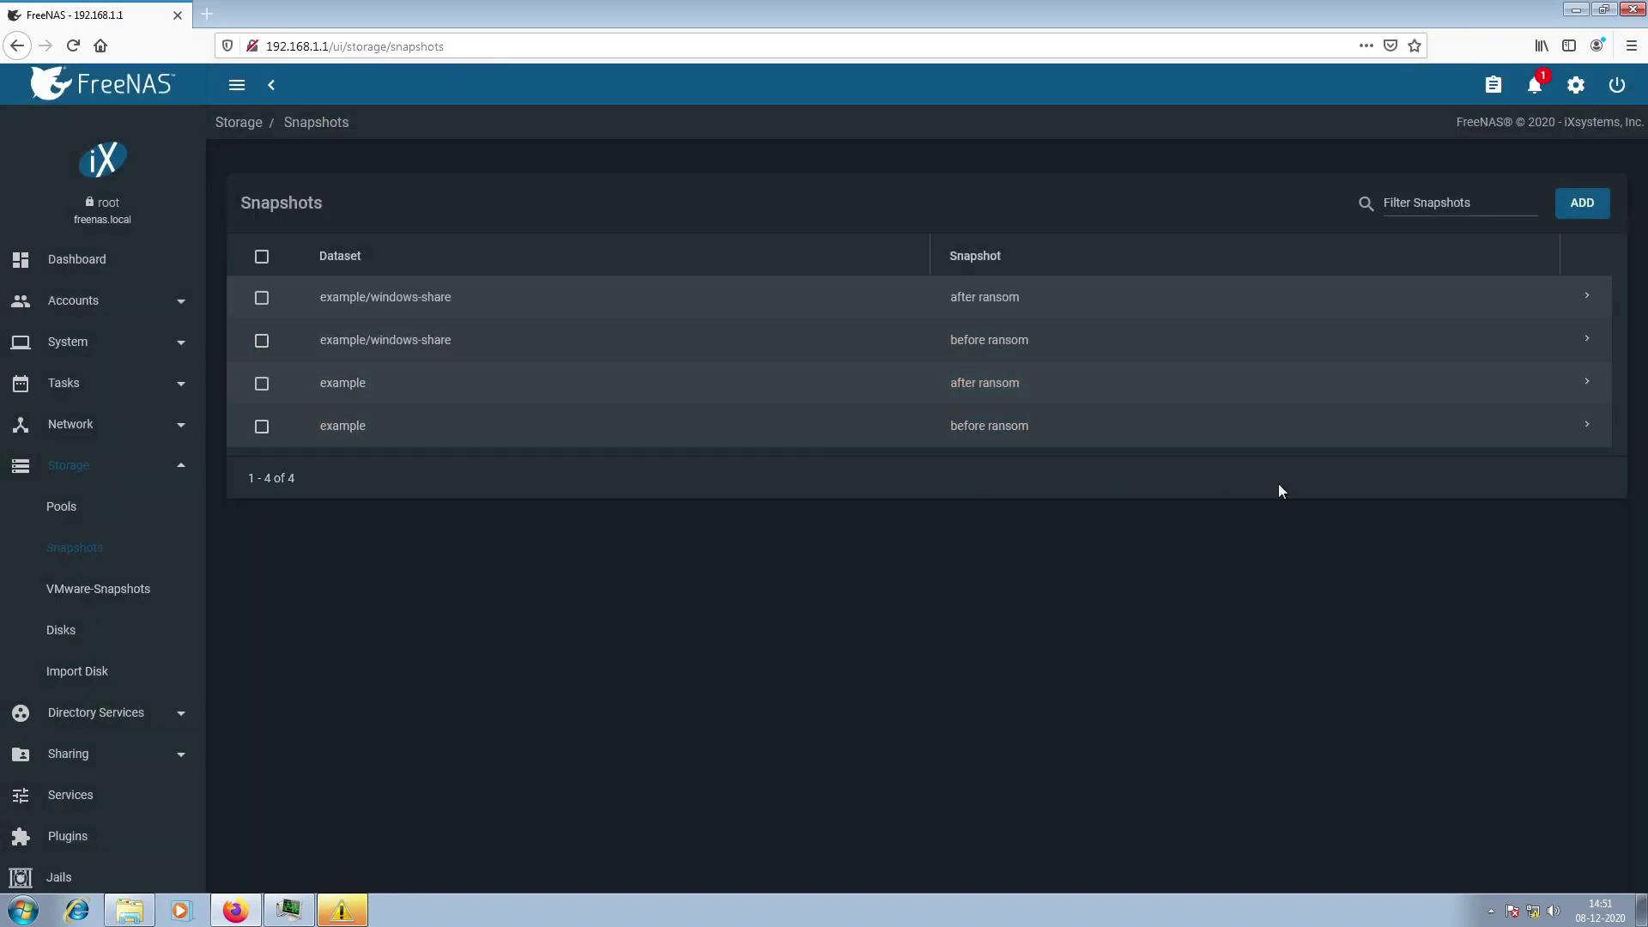
Roll the example dataset back to its before ransom snapshot, confirming the warning.
left_click(1587, 427)
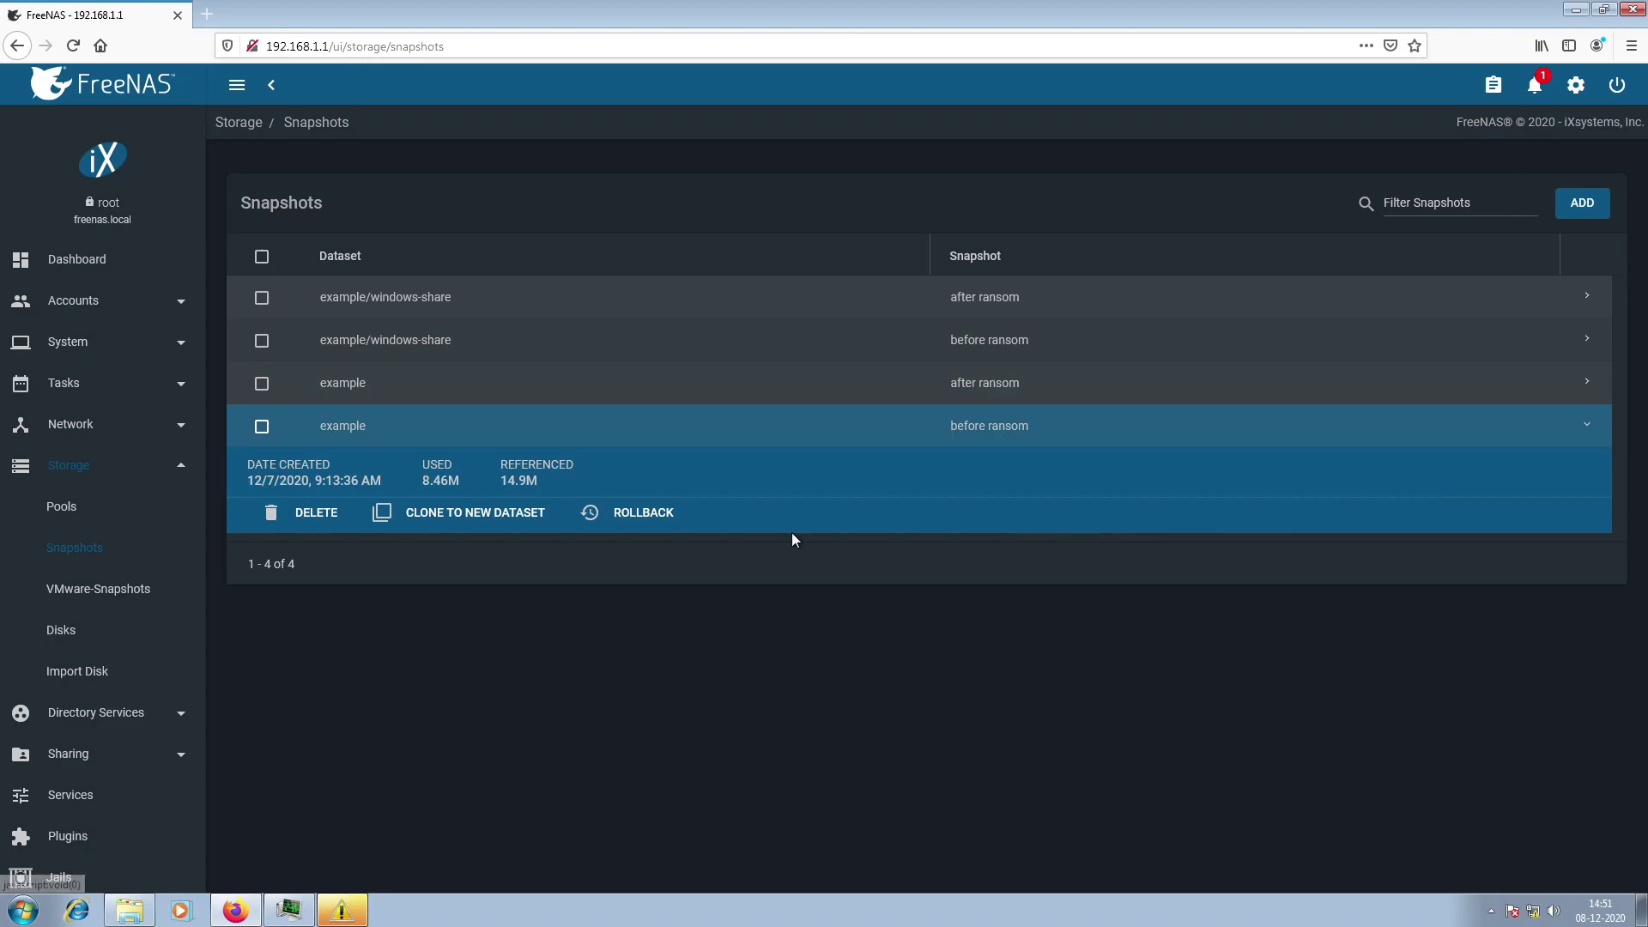
left_click(623, 513)
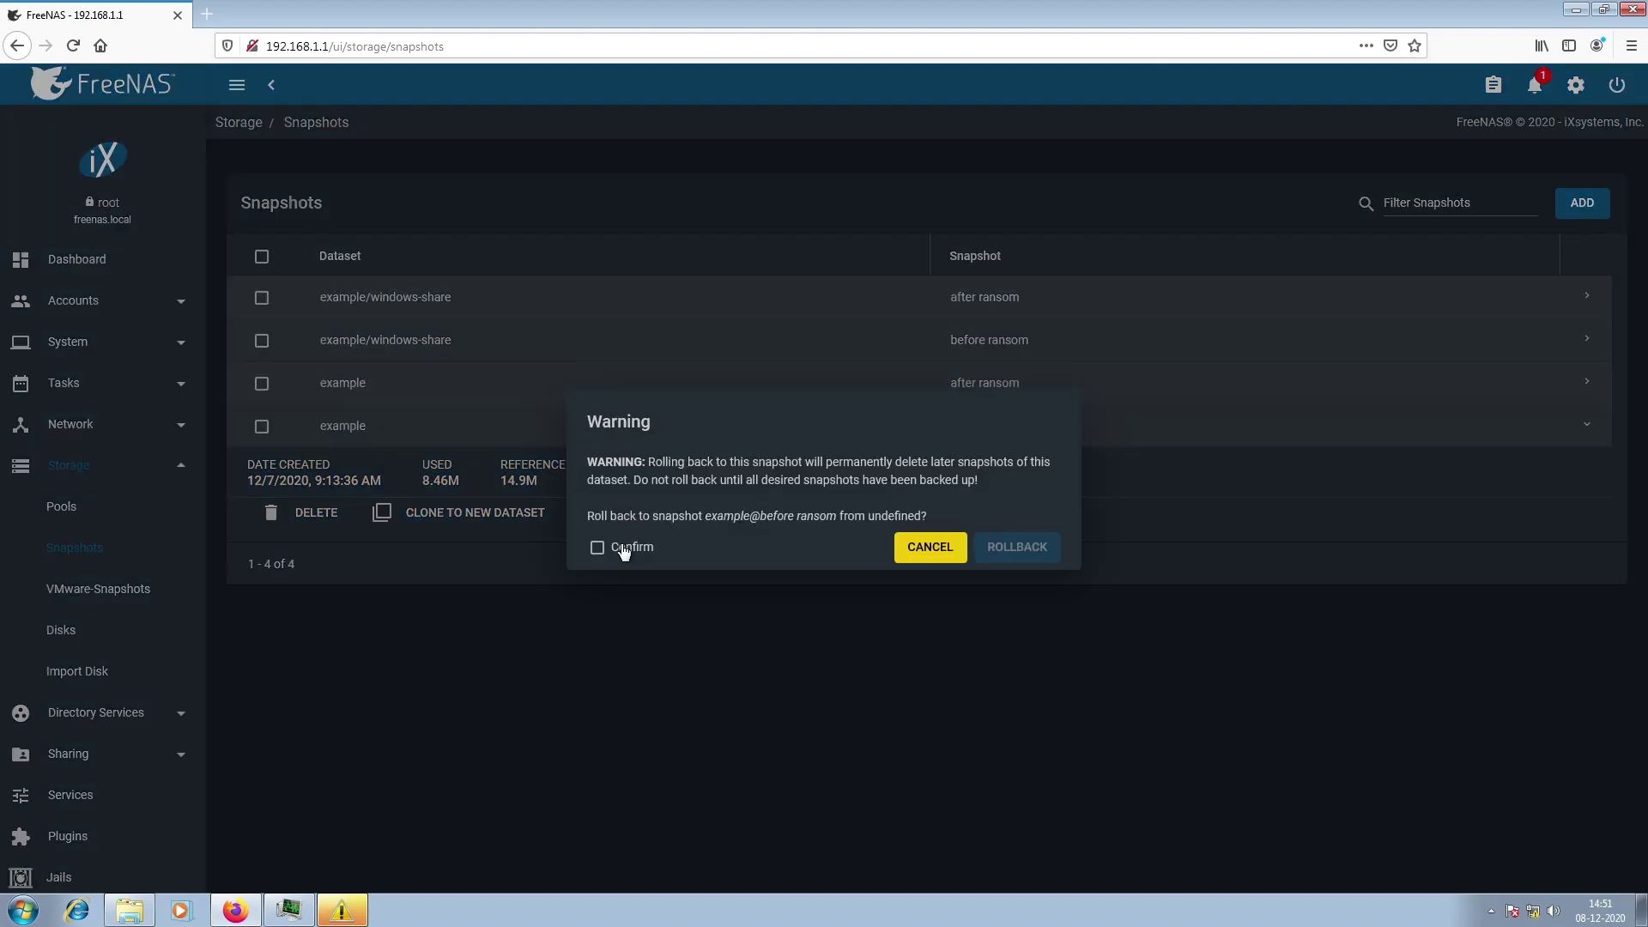
left_click(624, 549)
left_click(1017, 548)
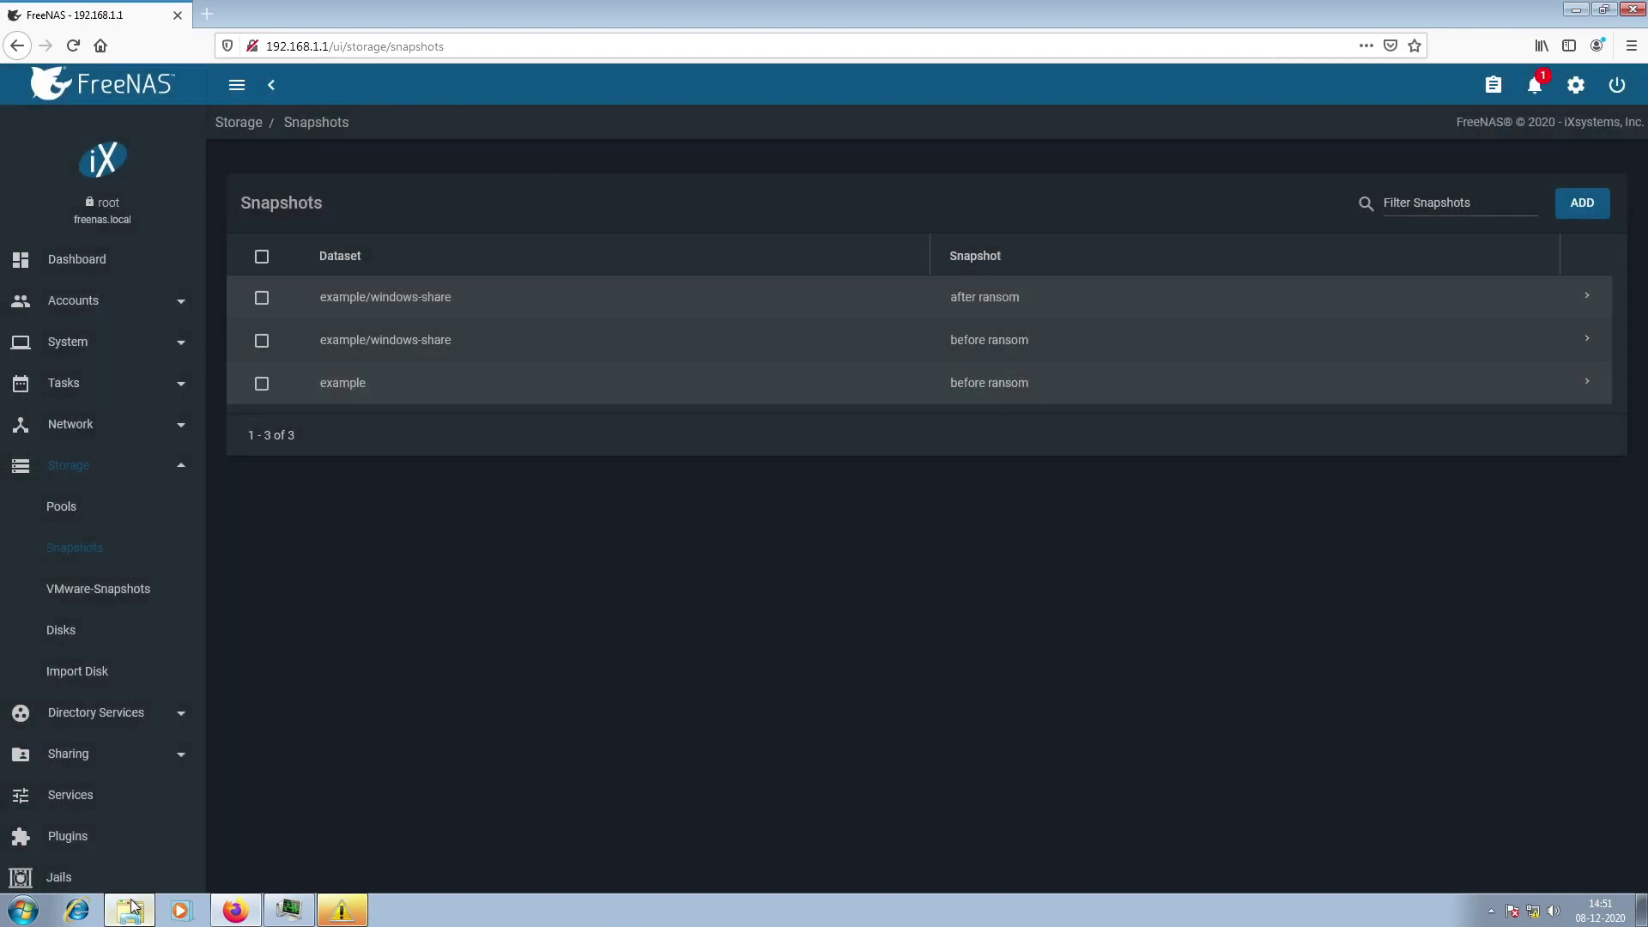
Switch to the demo folder in Windows Explorer and refresh its file list.
left_click(131, 908)
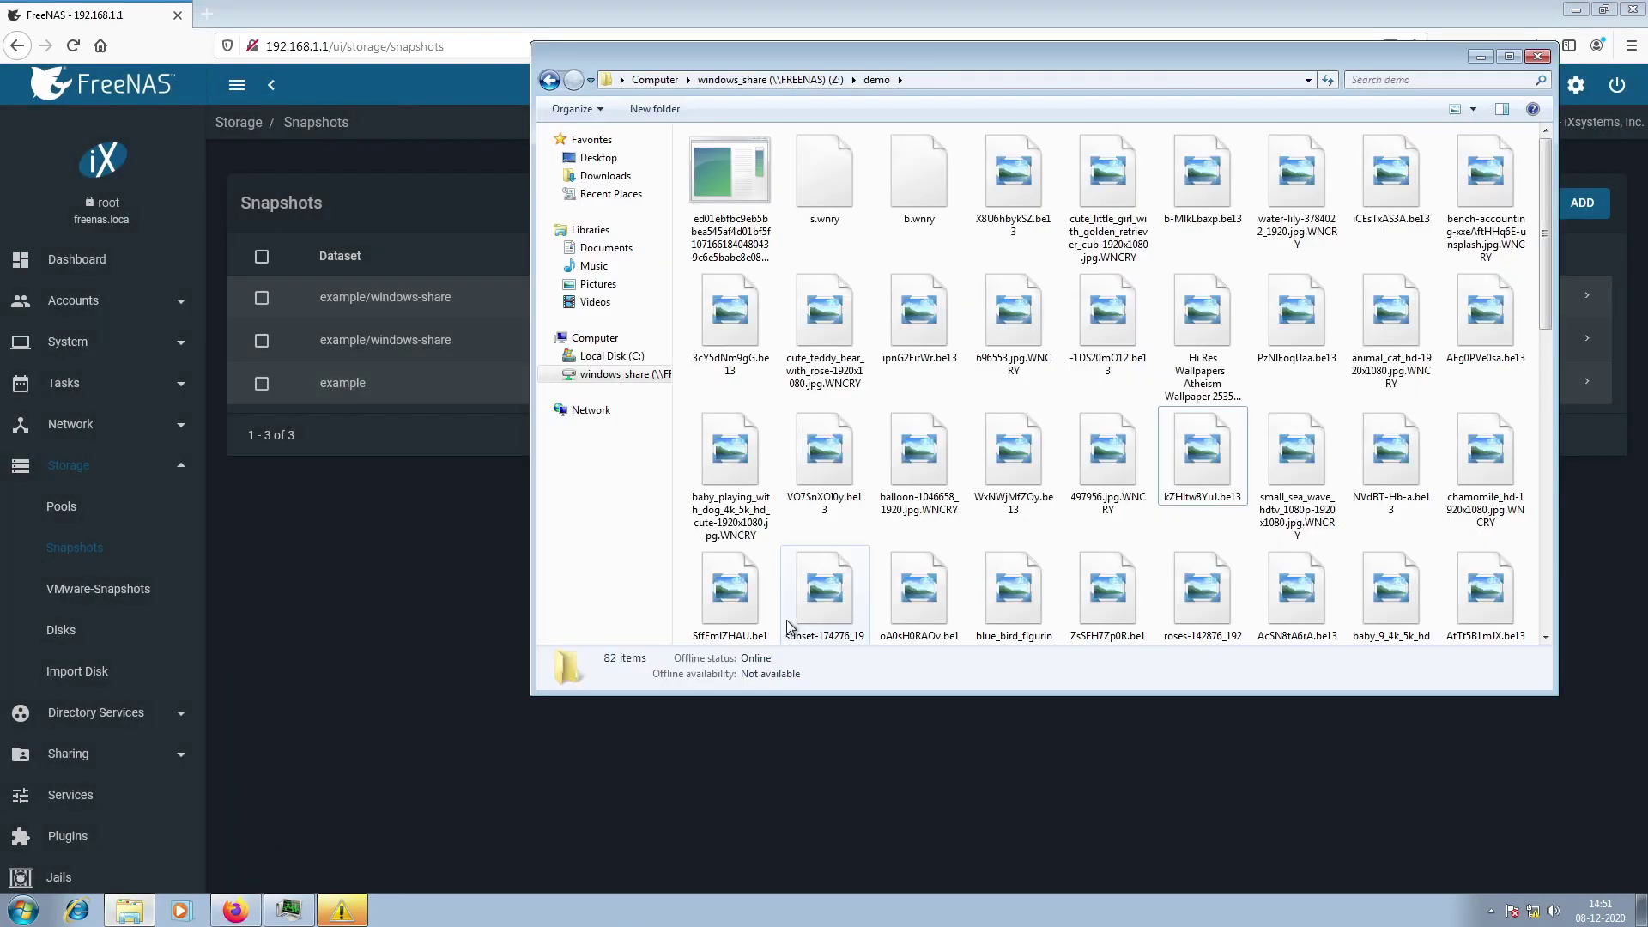
right_click(971, 402)
left_click(996, 466)
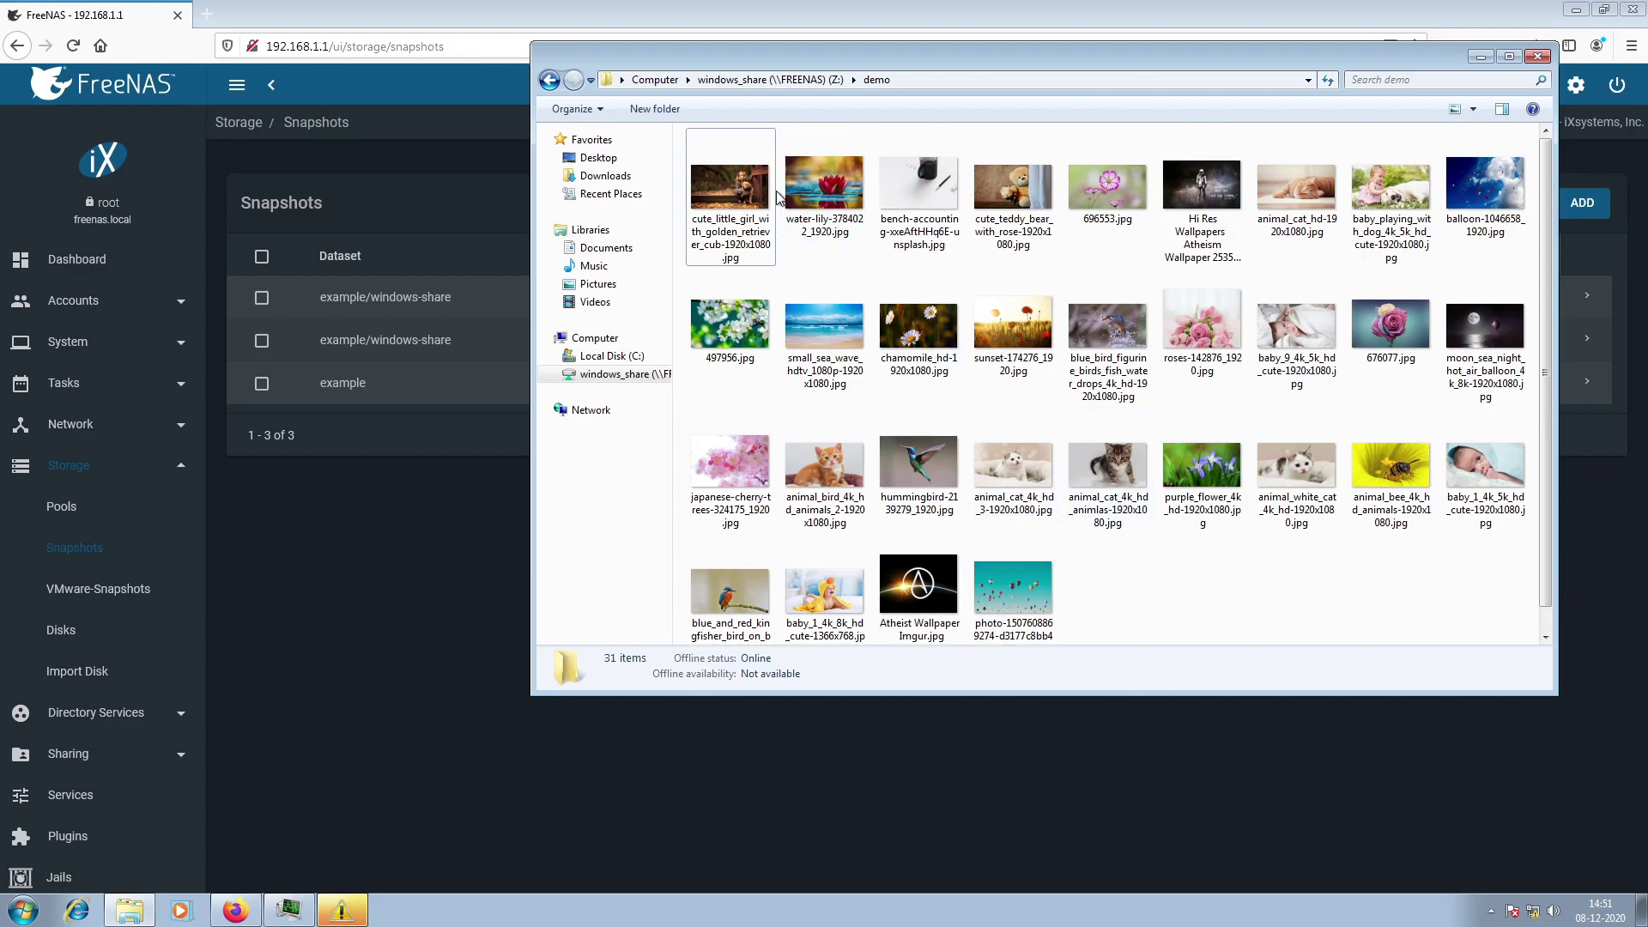
View the restored cute_little_girl_with_golden_retriever_cub image and the images after it in Windows Photo Viewer, and close the viewer.
left_click(735, 196)
double_click(736, 195)
left_click(867, 795)
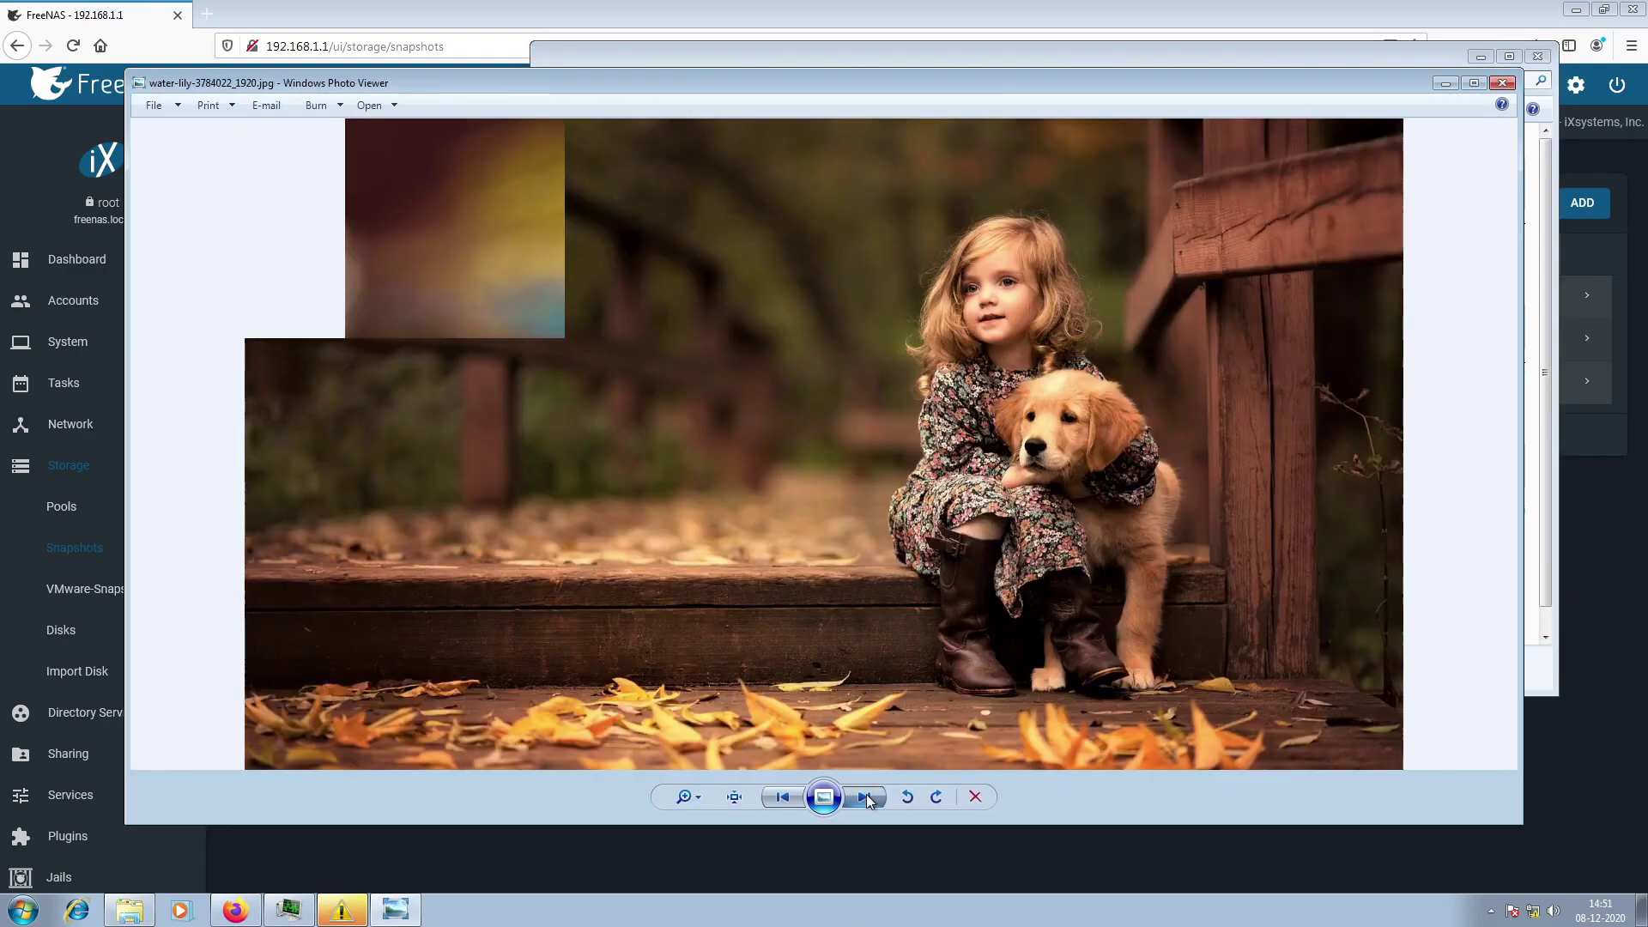
left_click(867, 797)
left_click(1502, 82)
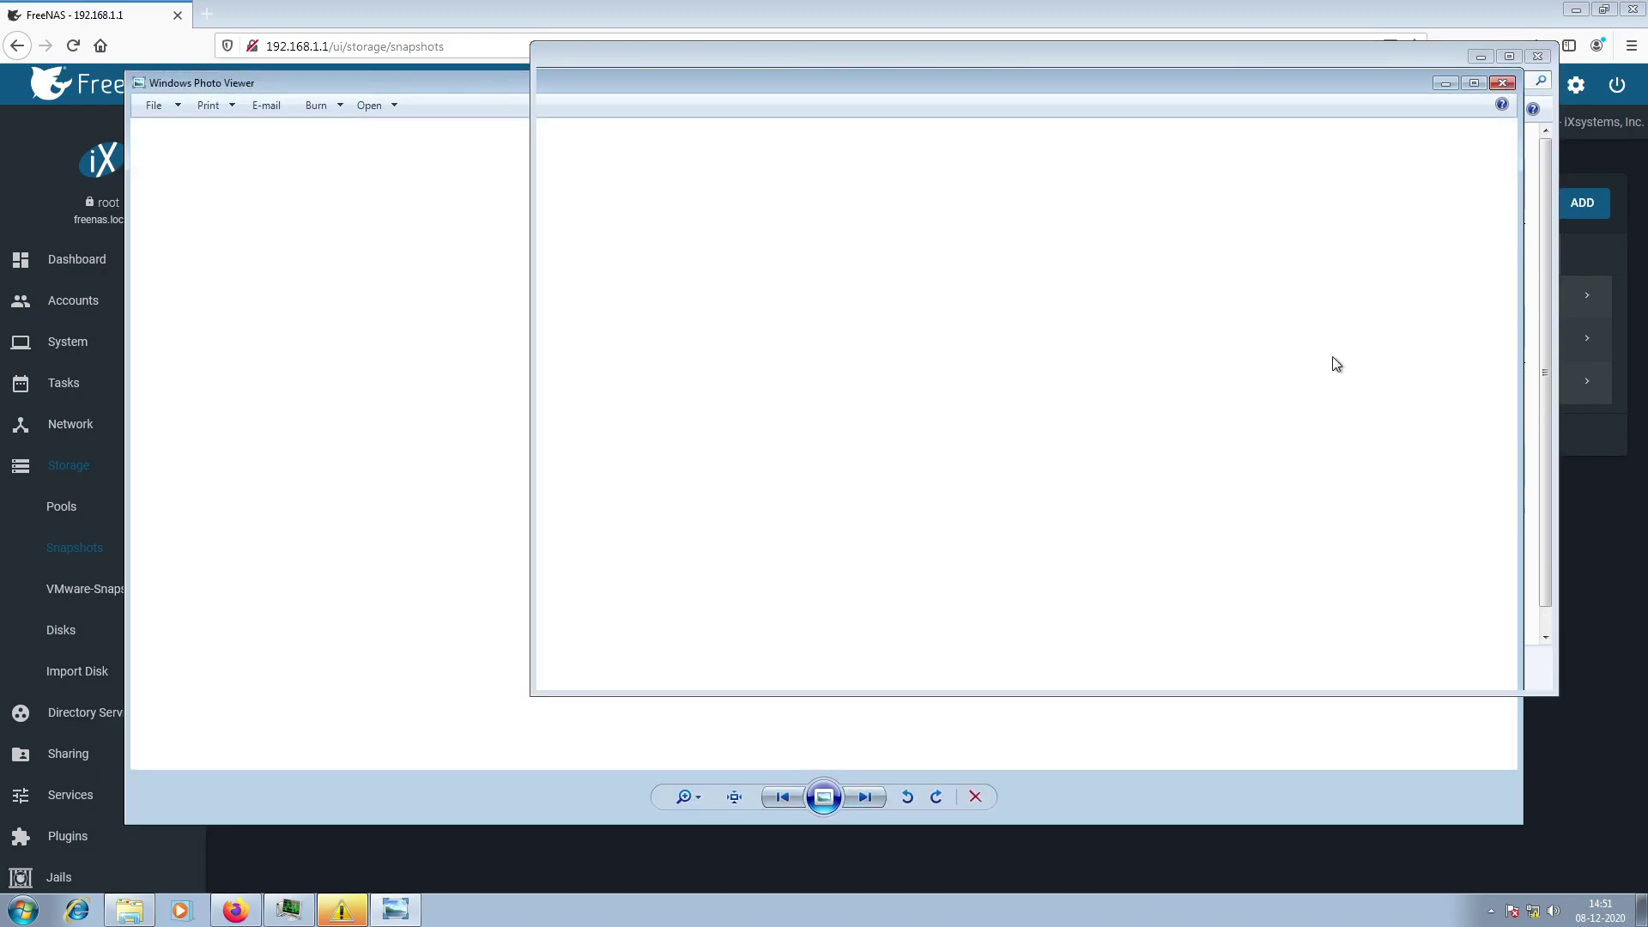
left_click(1166, 620)
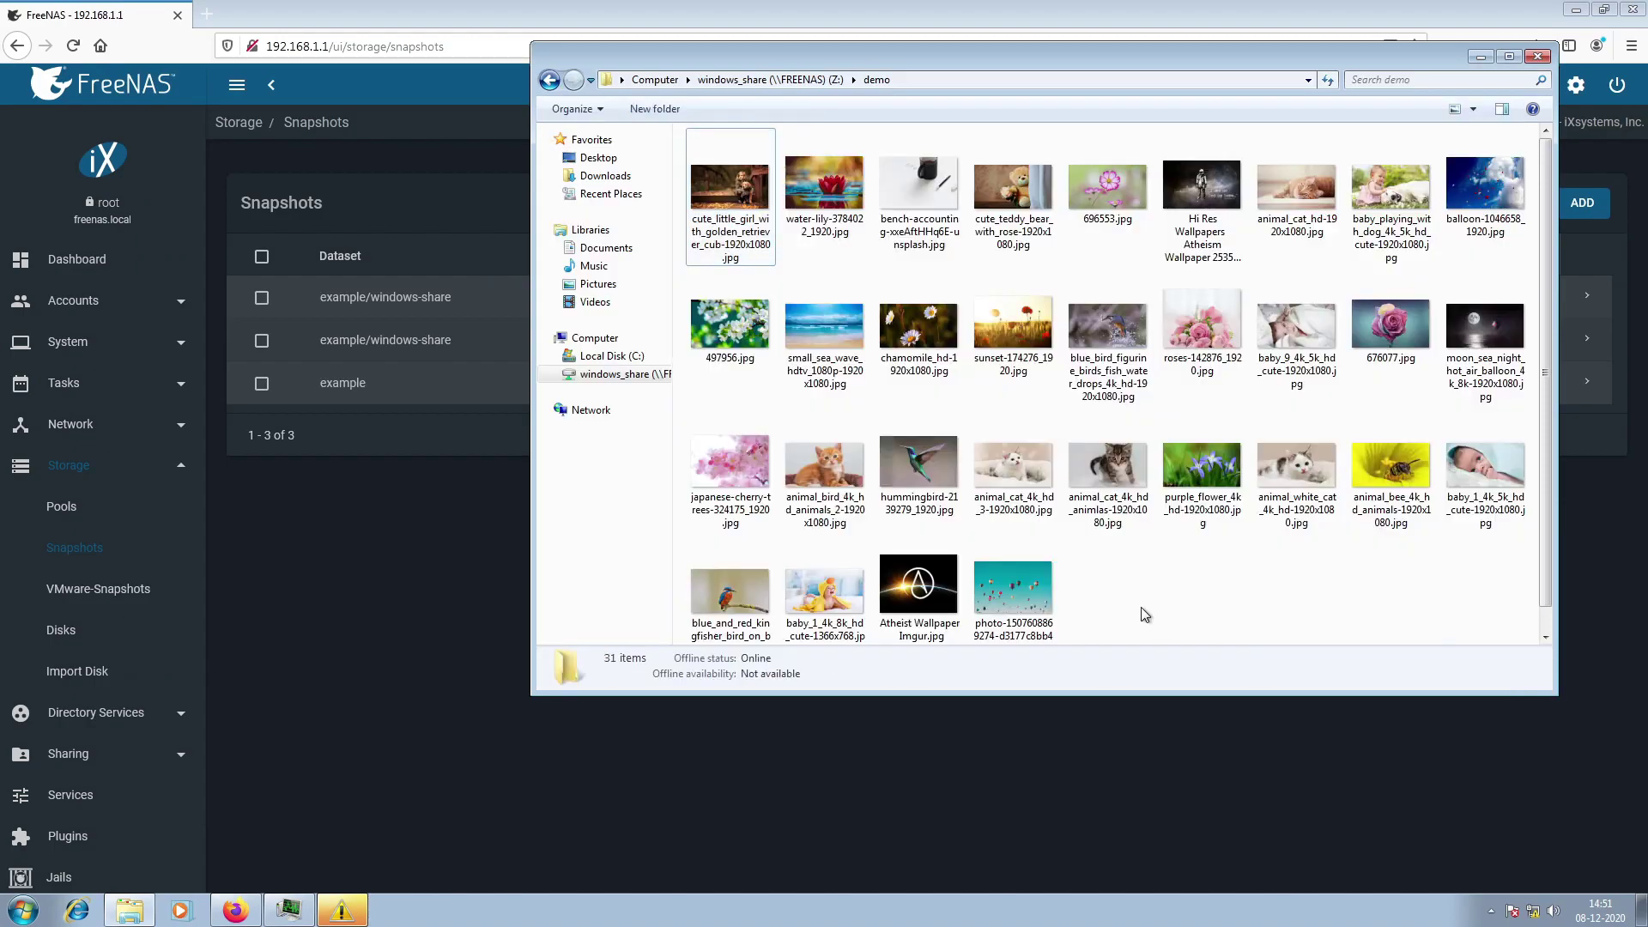
Turn on network discovery by making the connected network private, and browse the shared folders under Network.
left_click(593, 411)
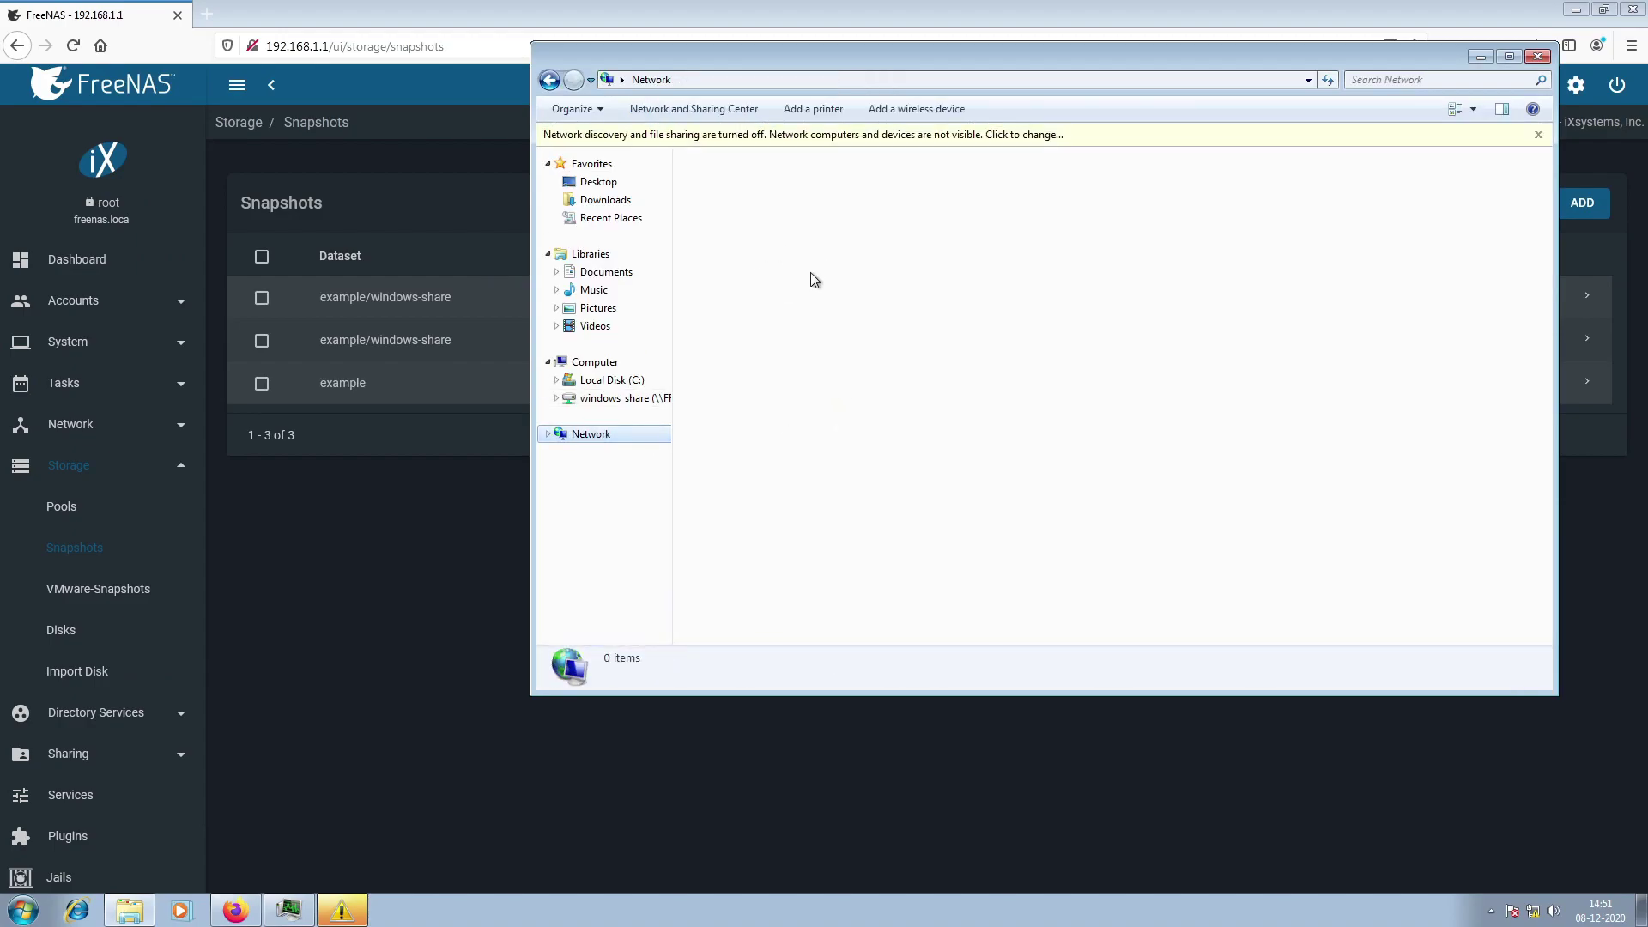
left_click(833, 135)
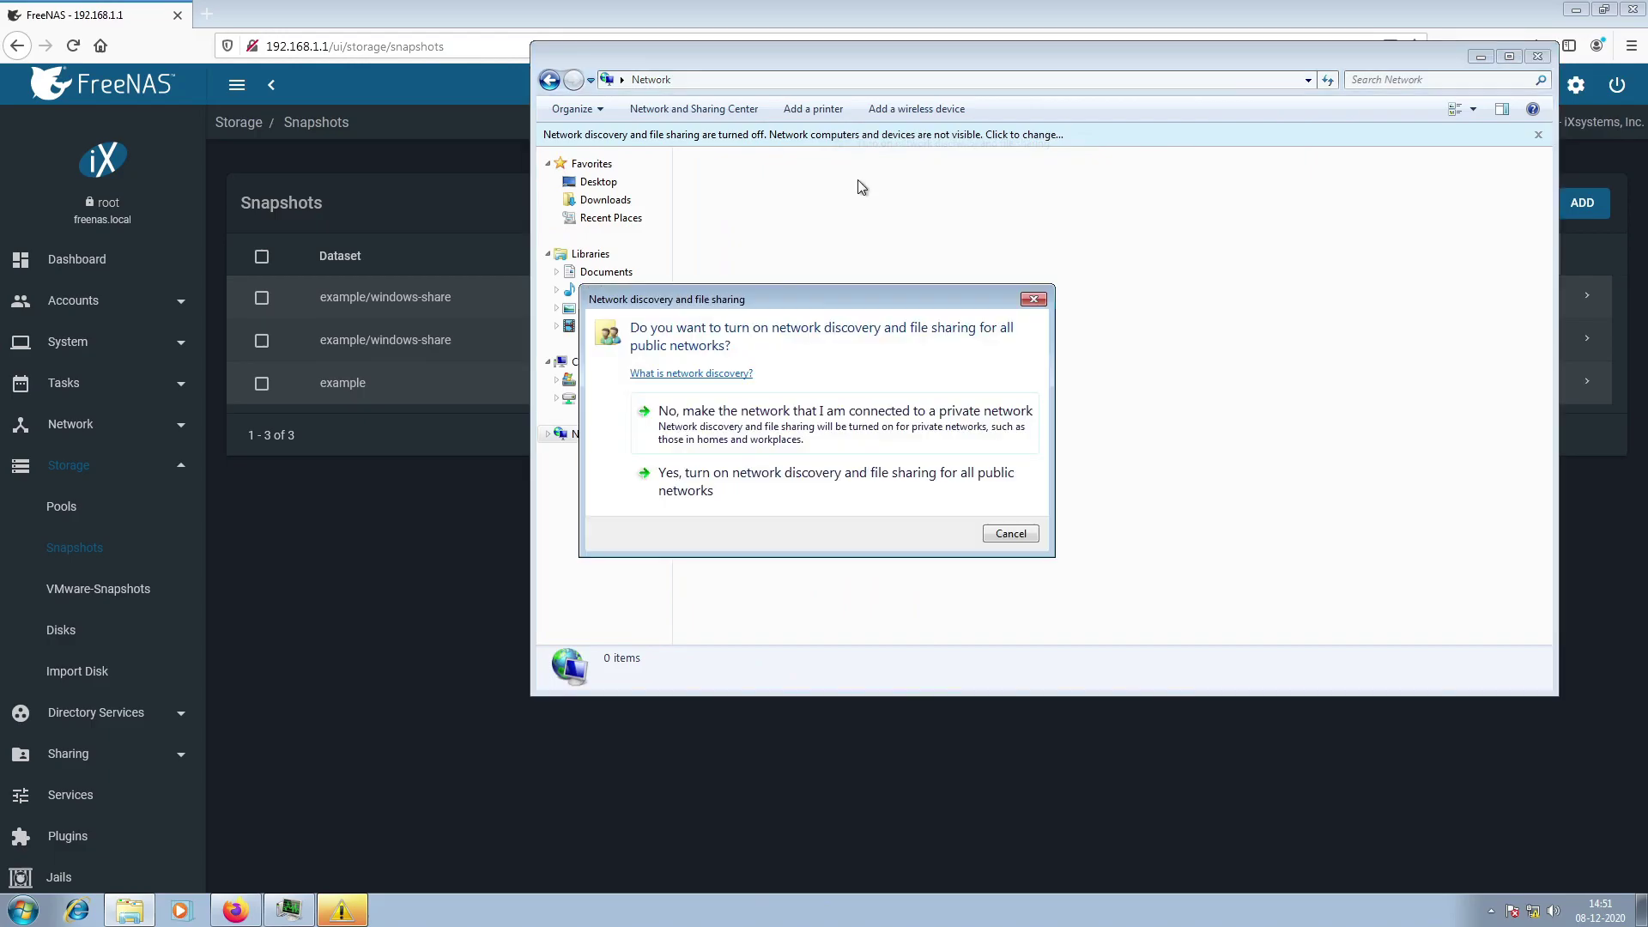
left_click(885, 429)
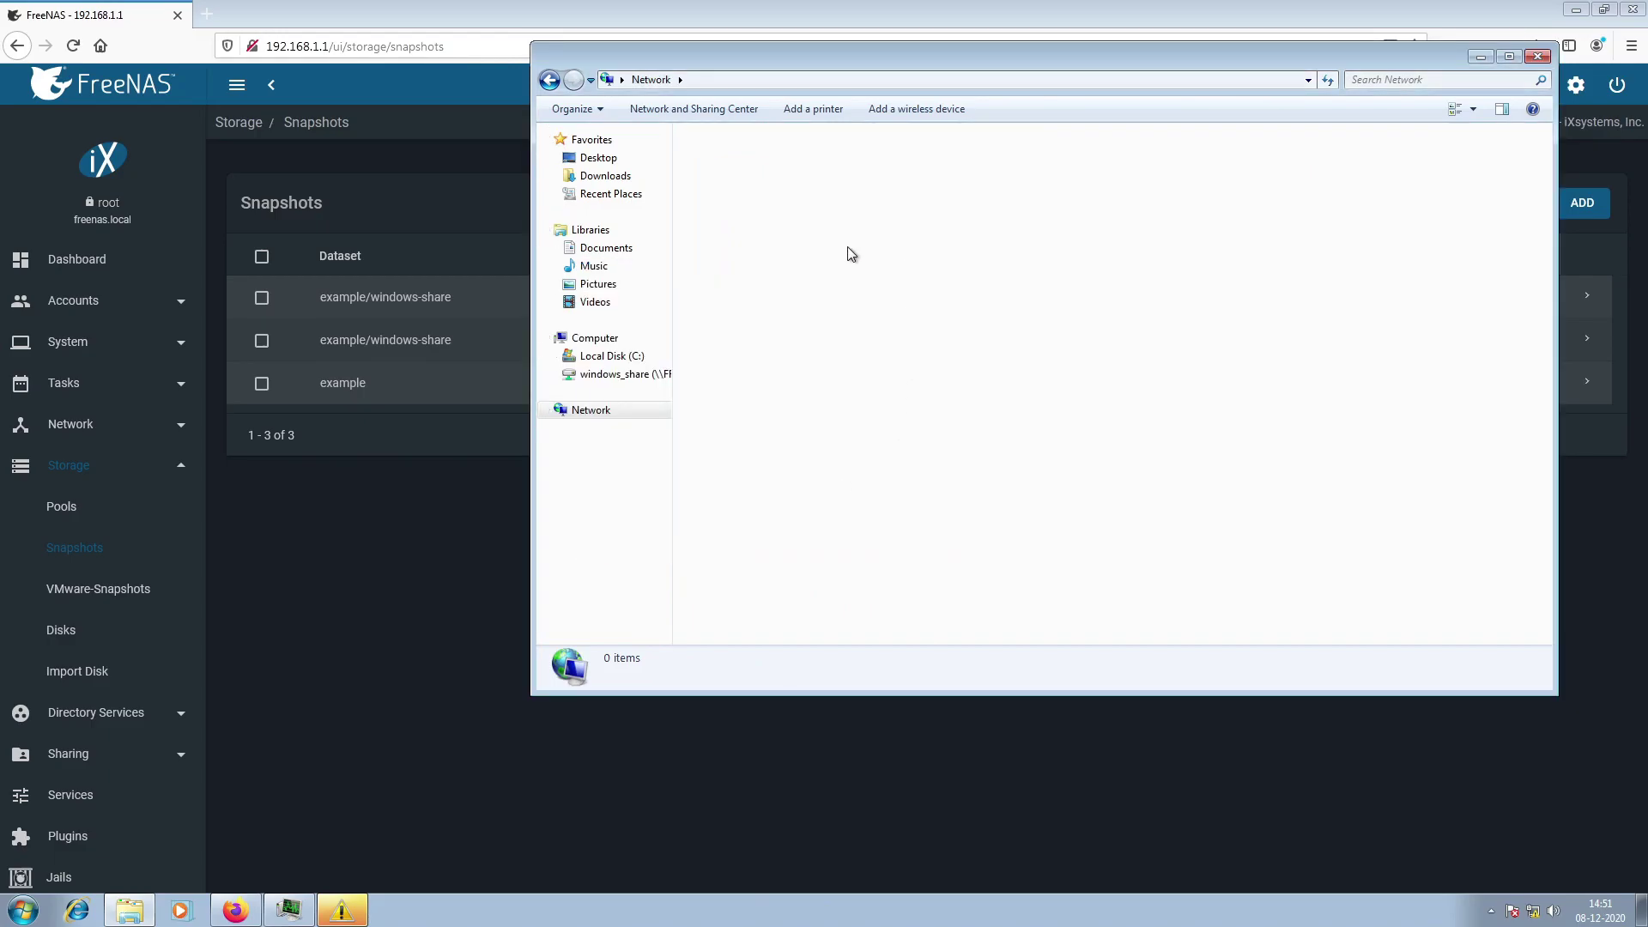
double_click(764, 182)
double_click(755, 161)
double_click(731, 163)
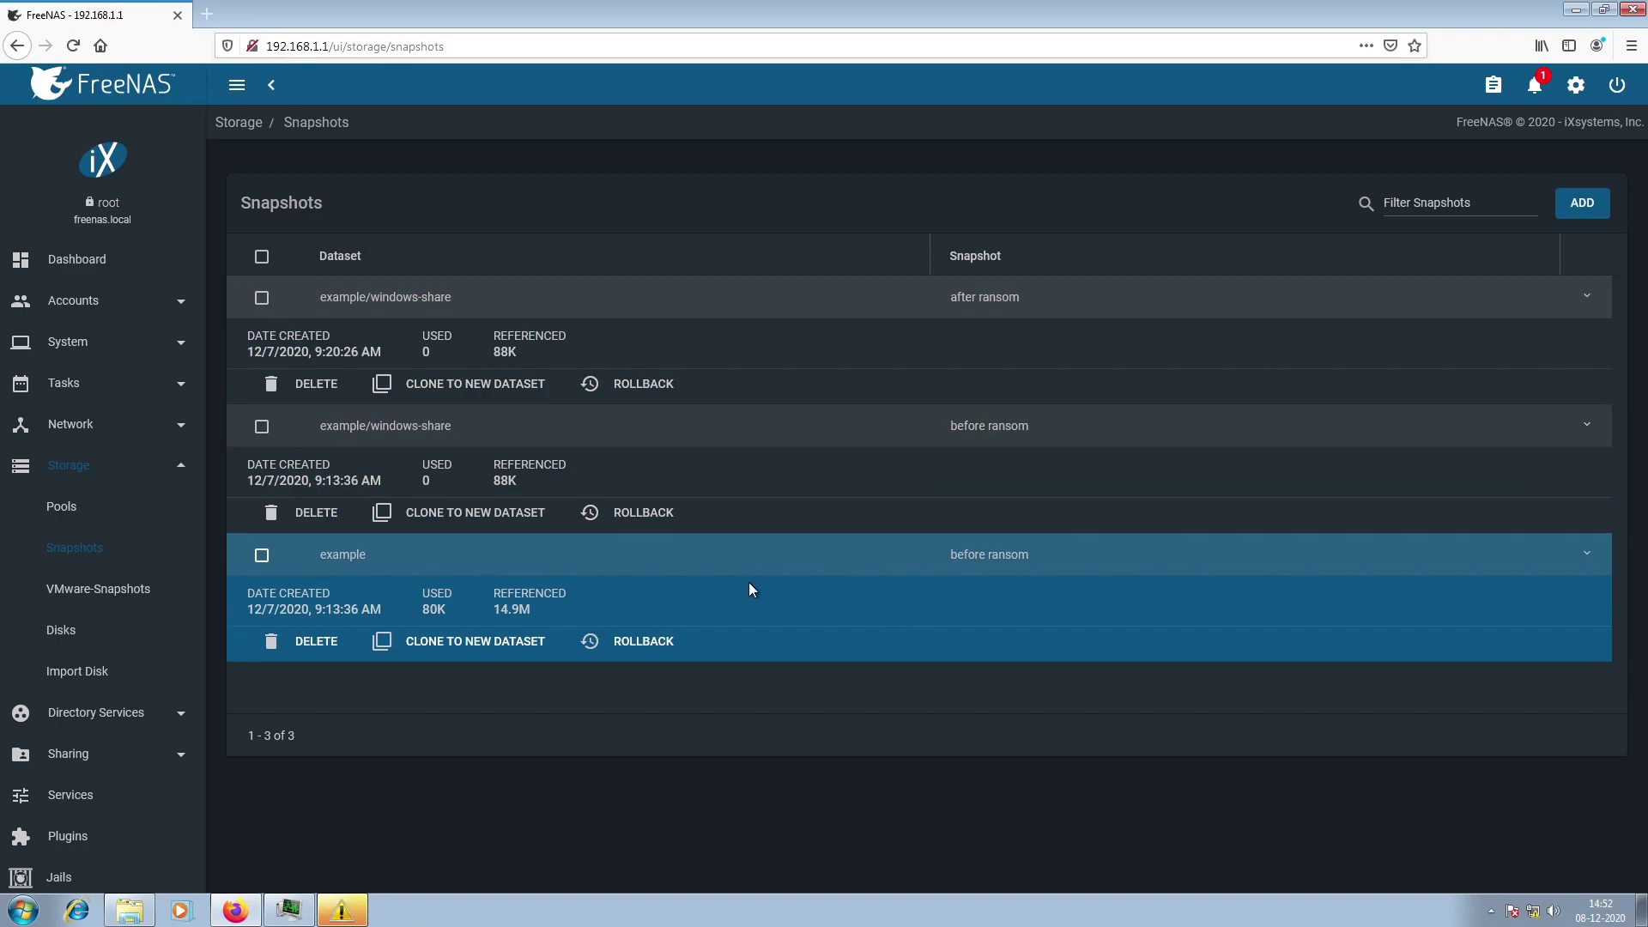
Minimize the browser and look through the encrypted files in the desktop's Pictures folder.
left_click(1575, 10)
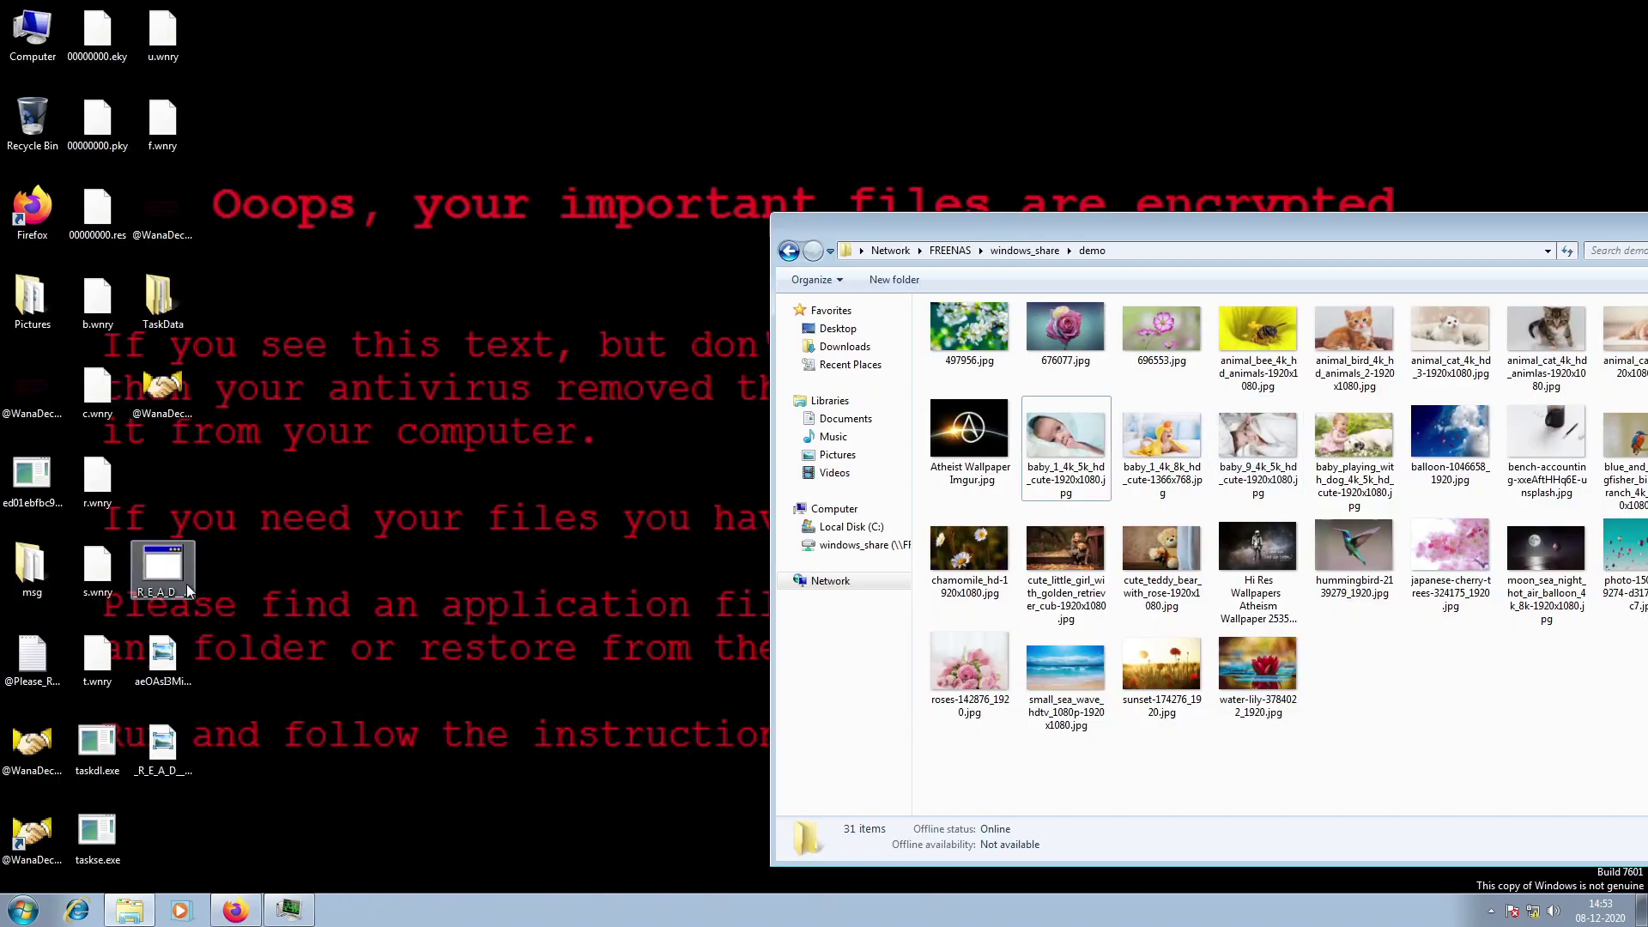
double_click(31, 325)
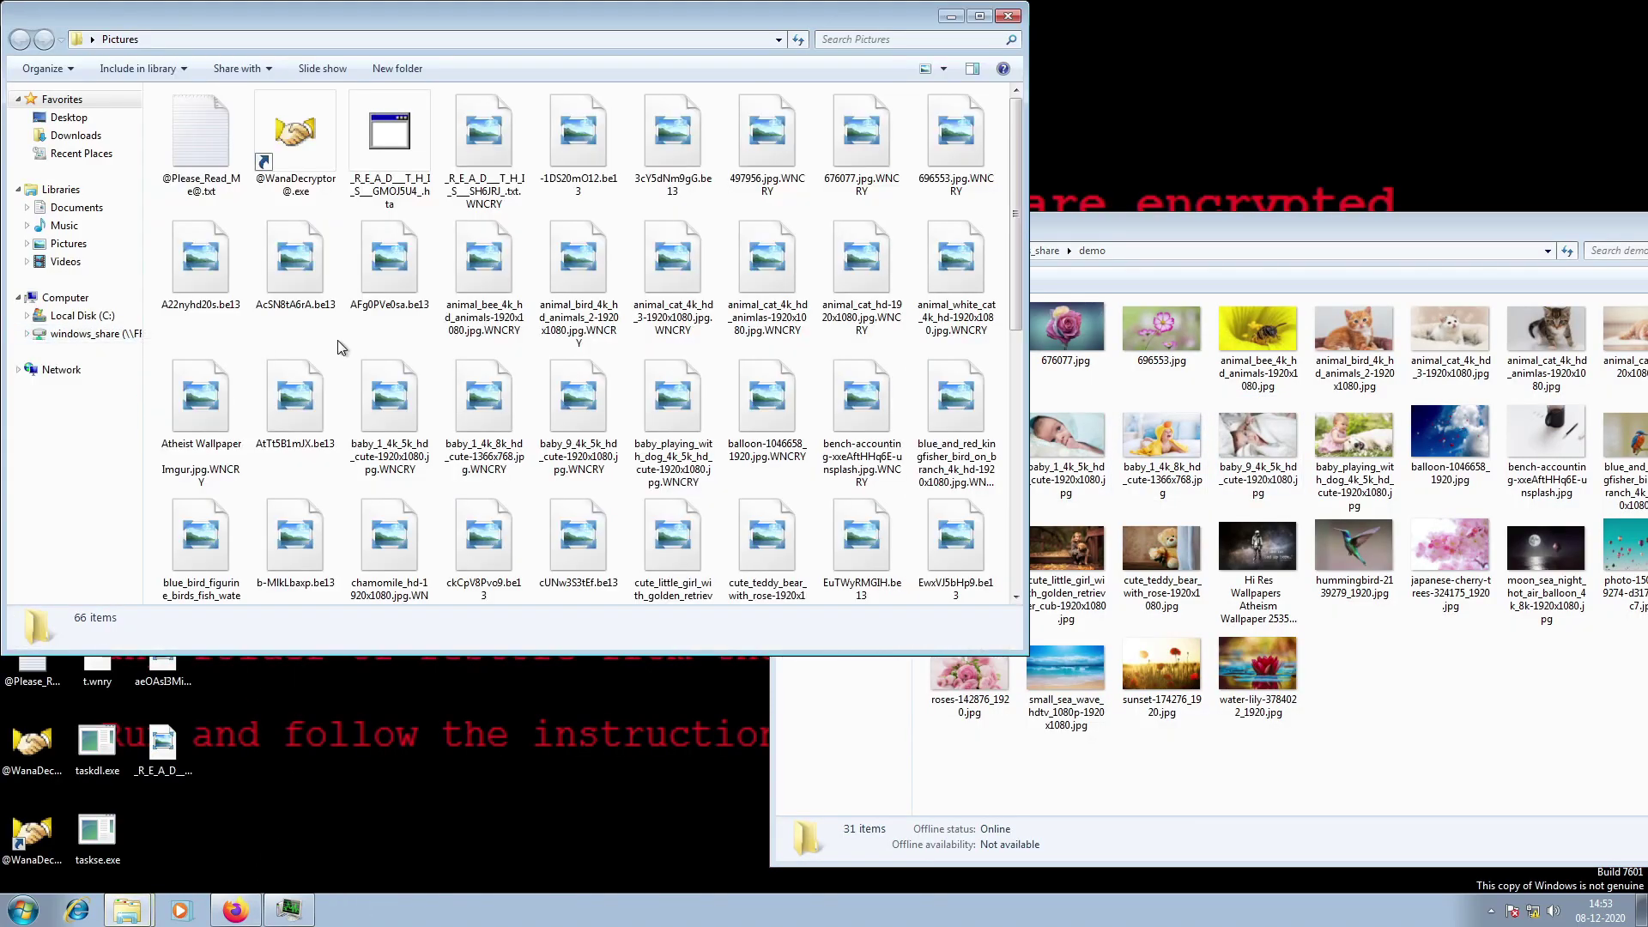
scroll(340, 344, "down", 1)
scroll(340, 344, "down", 1)
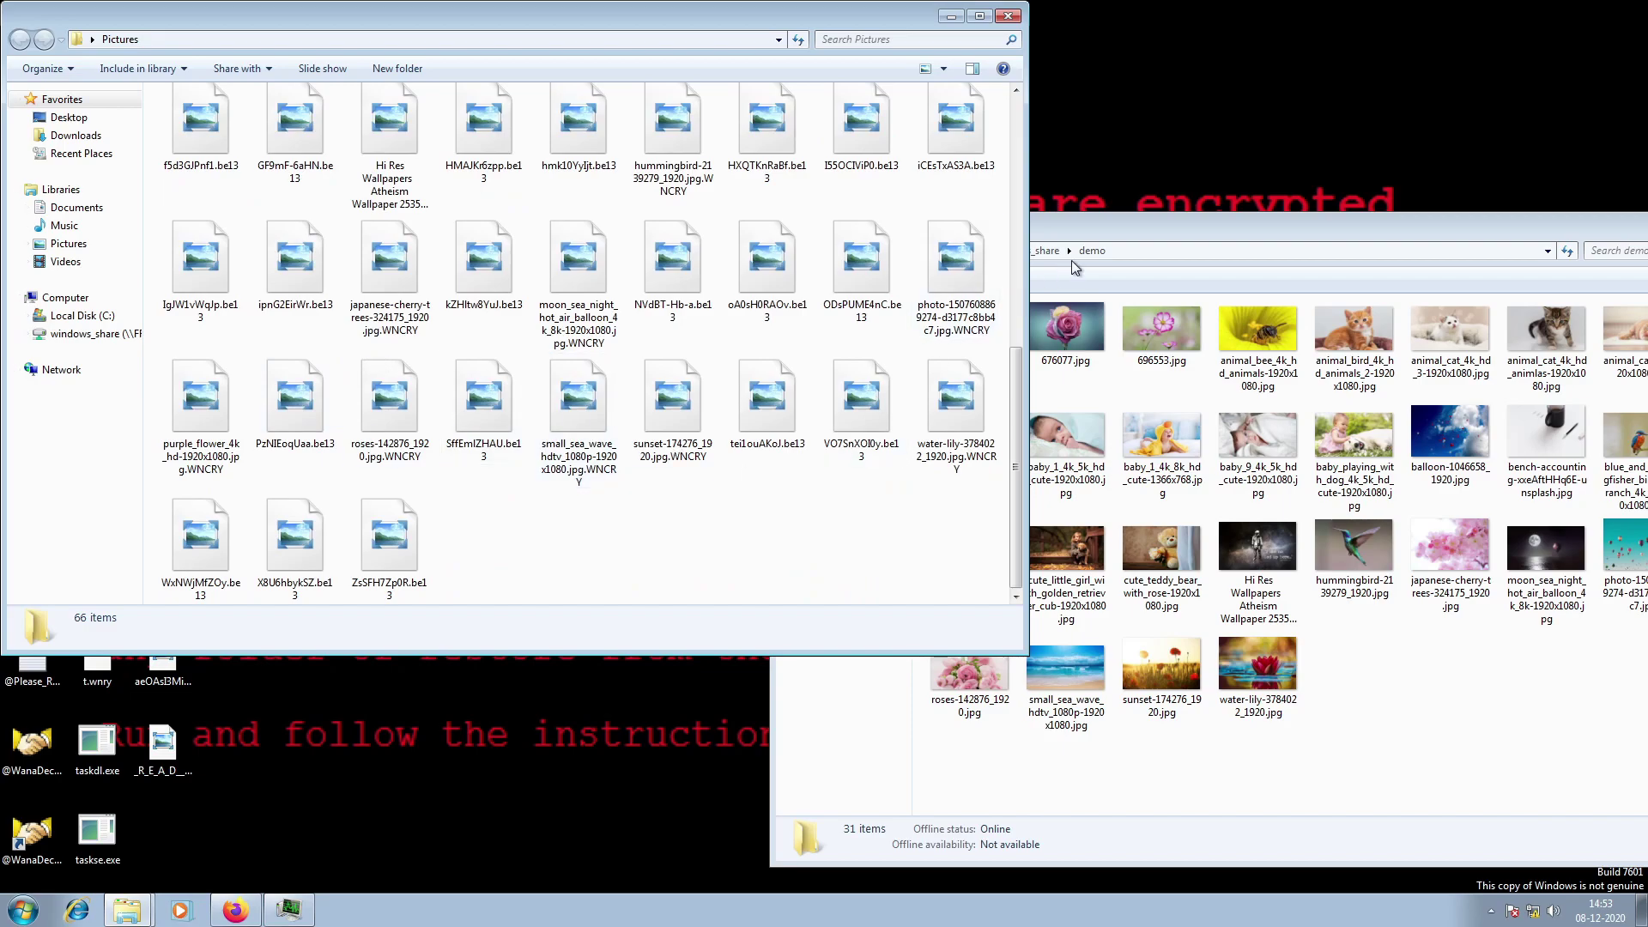
Permanently delete all the images in the demo folder of windows_share, and refresh its file list.
left_click(1152, 239)
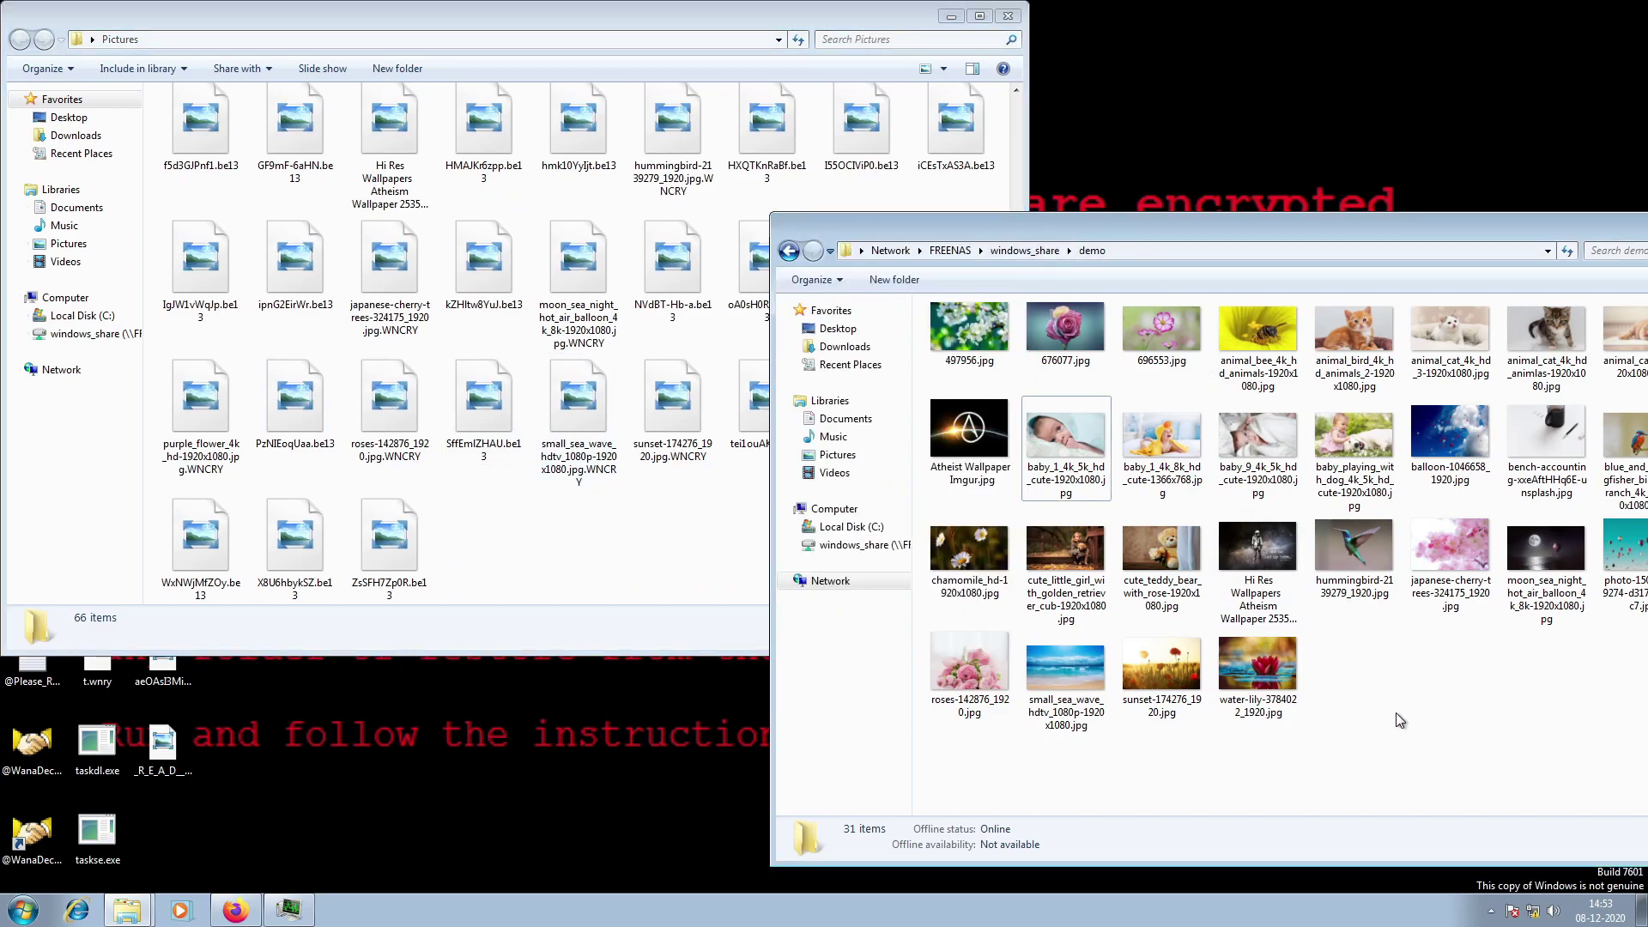
key("ctrl+a")
right_click(1266, 674)
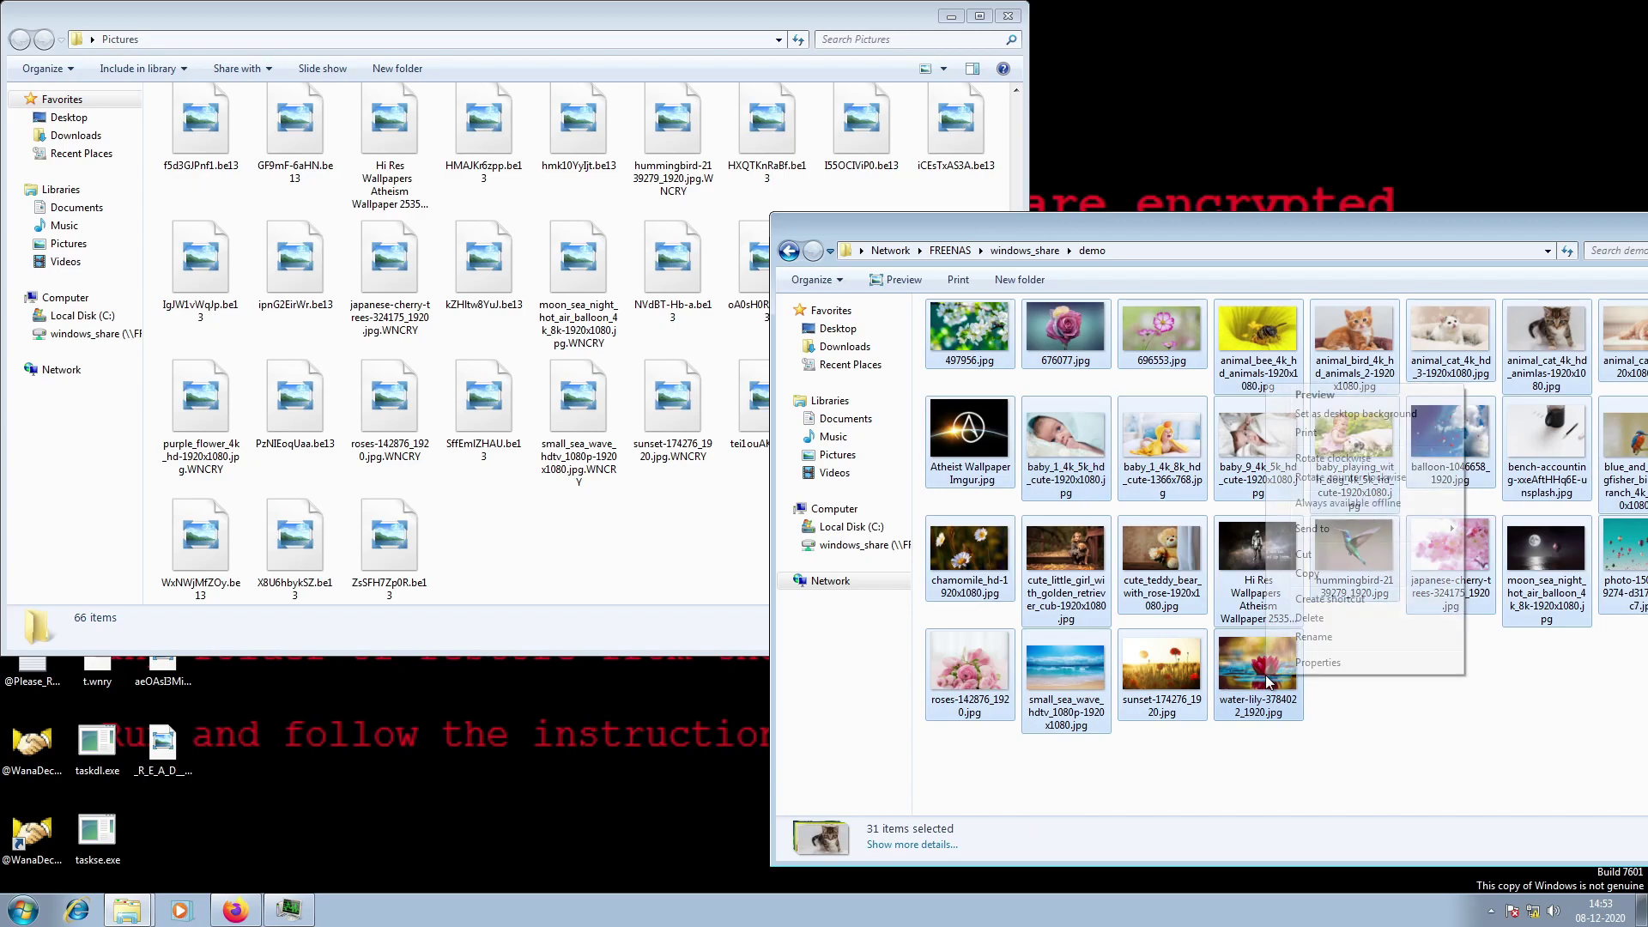
left_click(1320, 618)
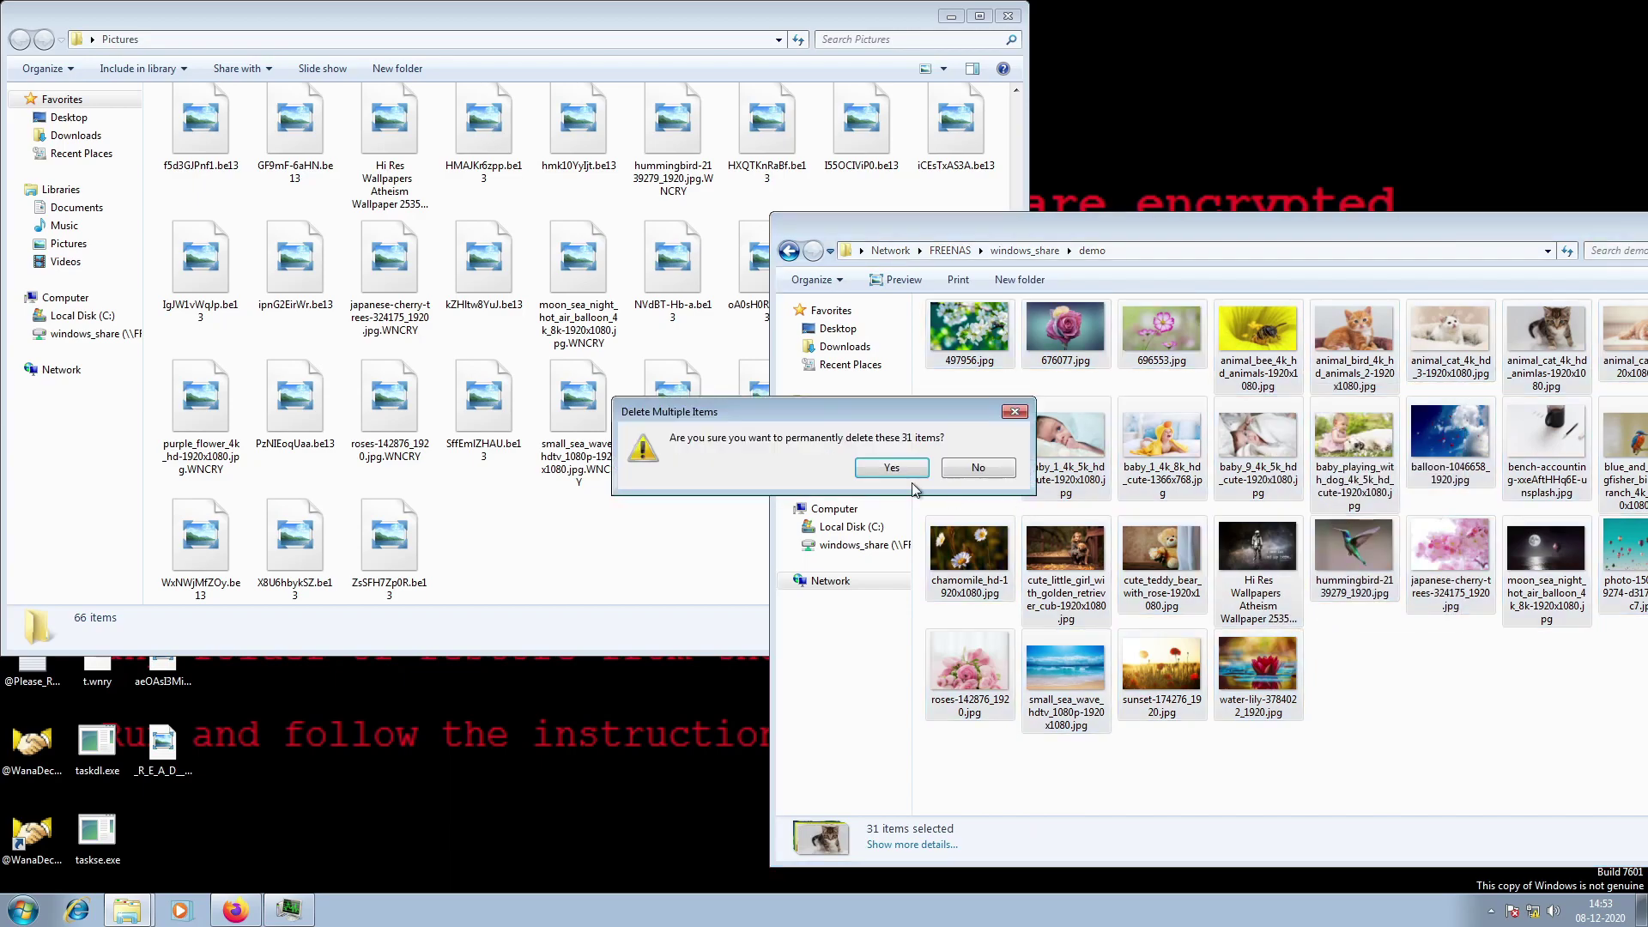
left_click(876, 467)
right_click(1166, 469)
left_click(1217, 533)
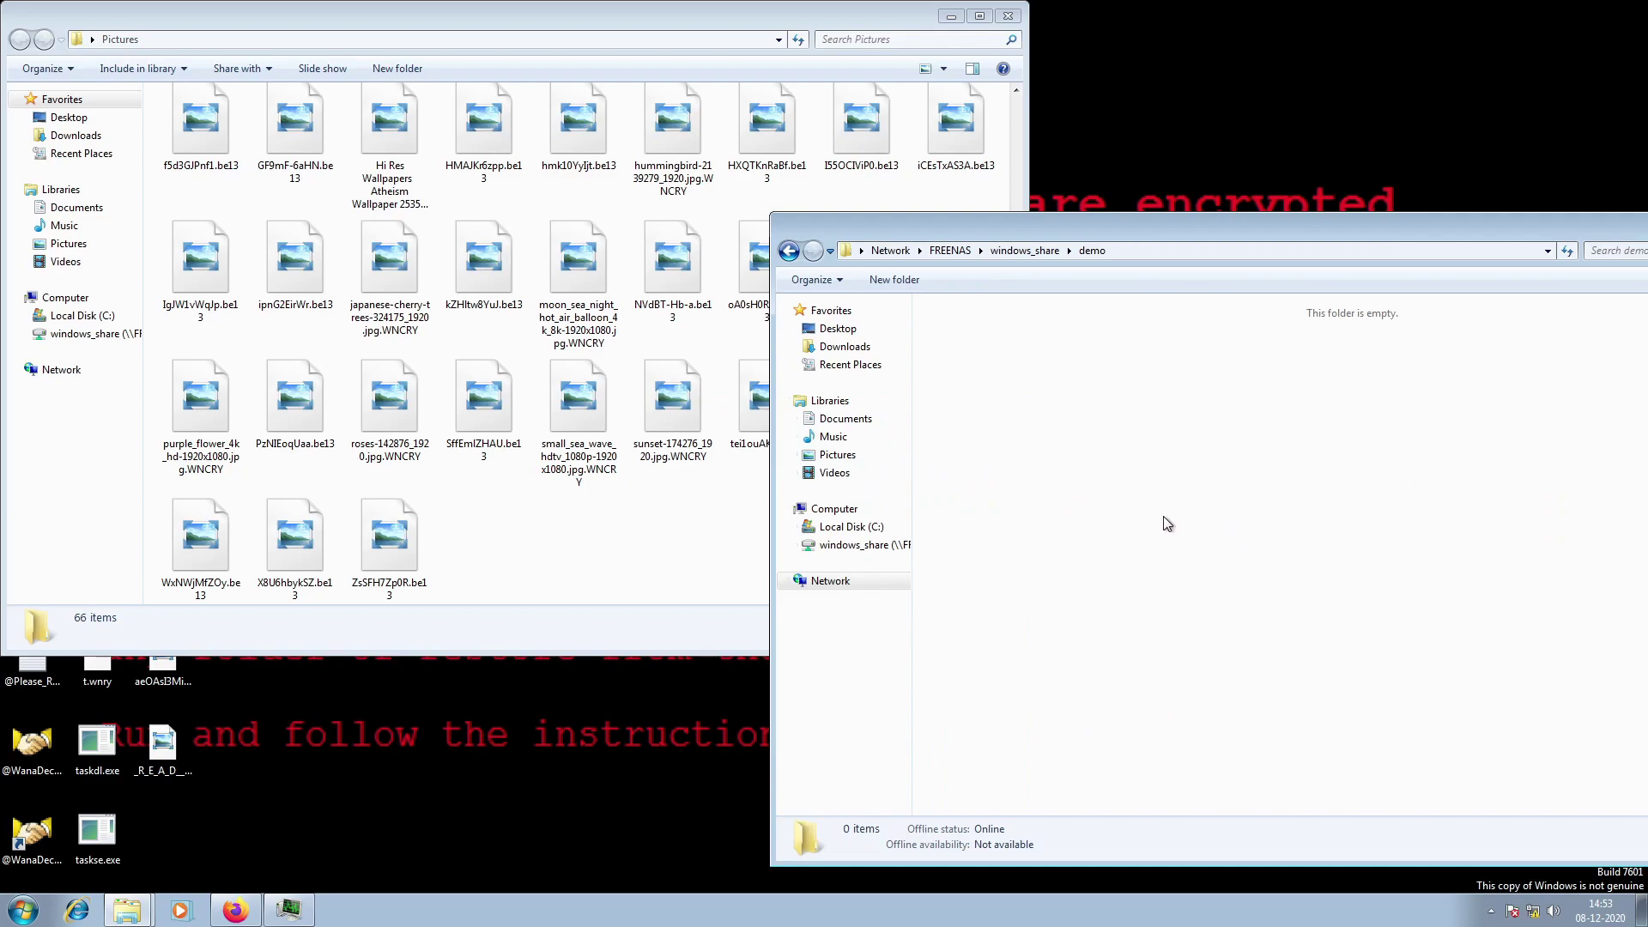
Return to FreeNAS in Firefox and roll the example dataset back to its before ransom snapshot, confirming the warning.
left_click(252, 908)
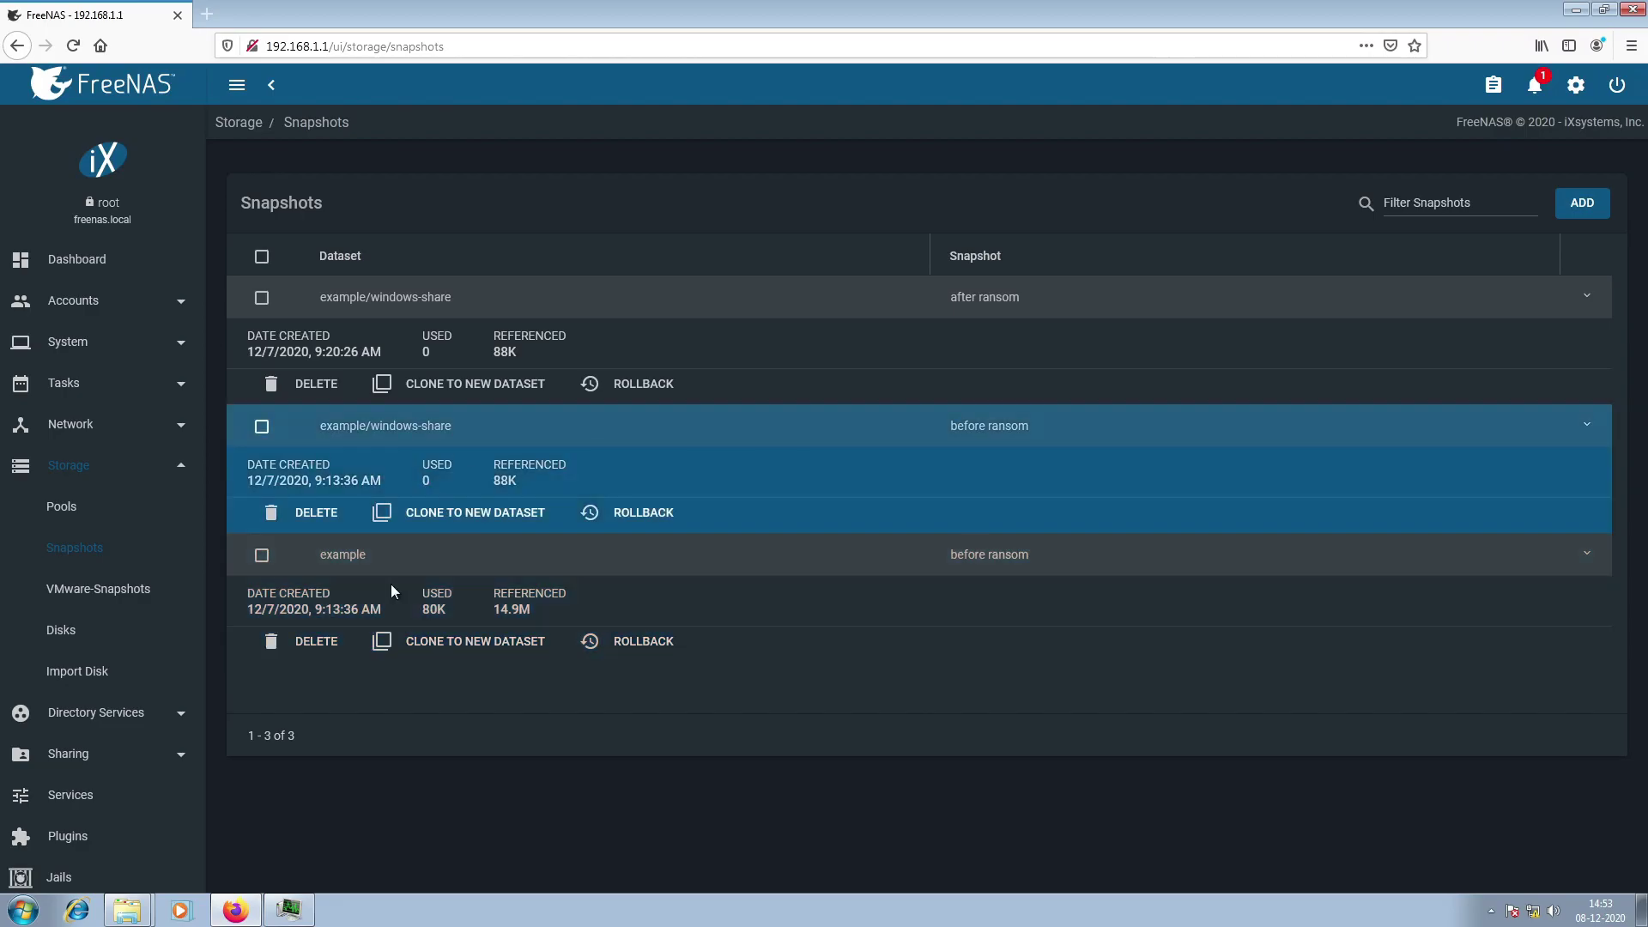
left_click(620, 644)
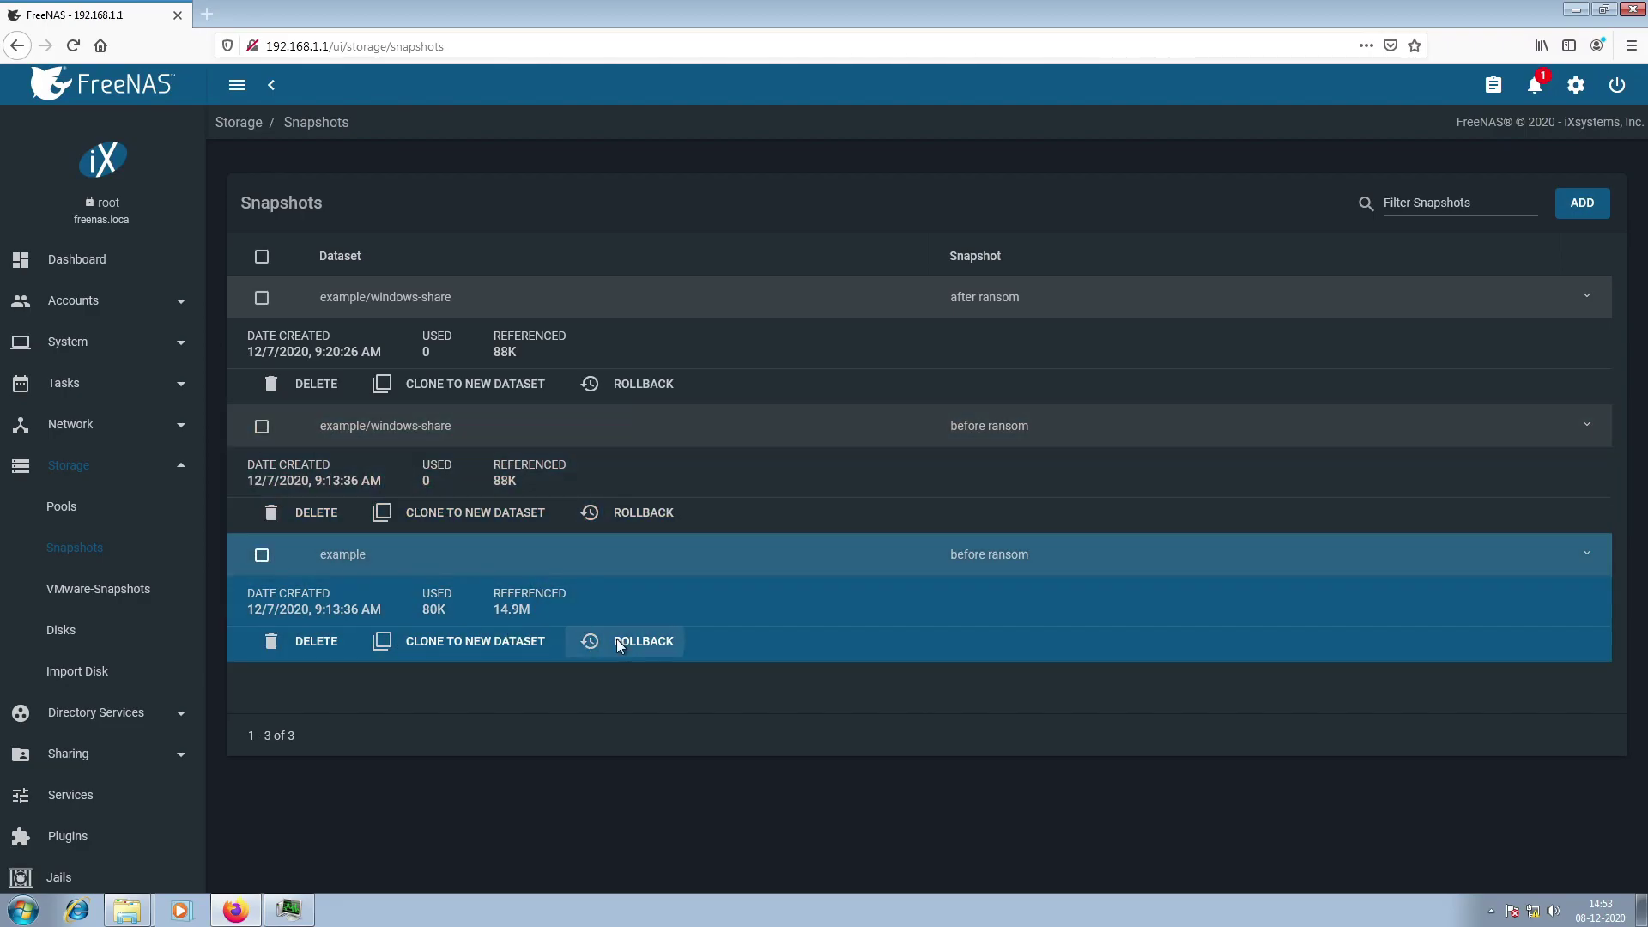
left_click(632, 547)
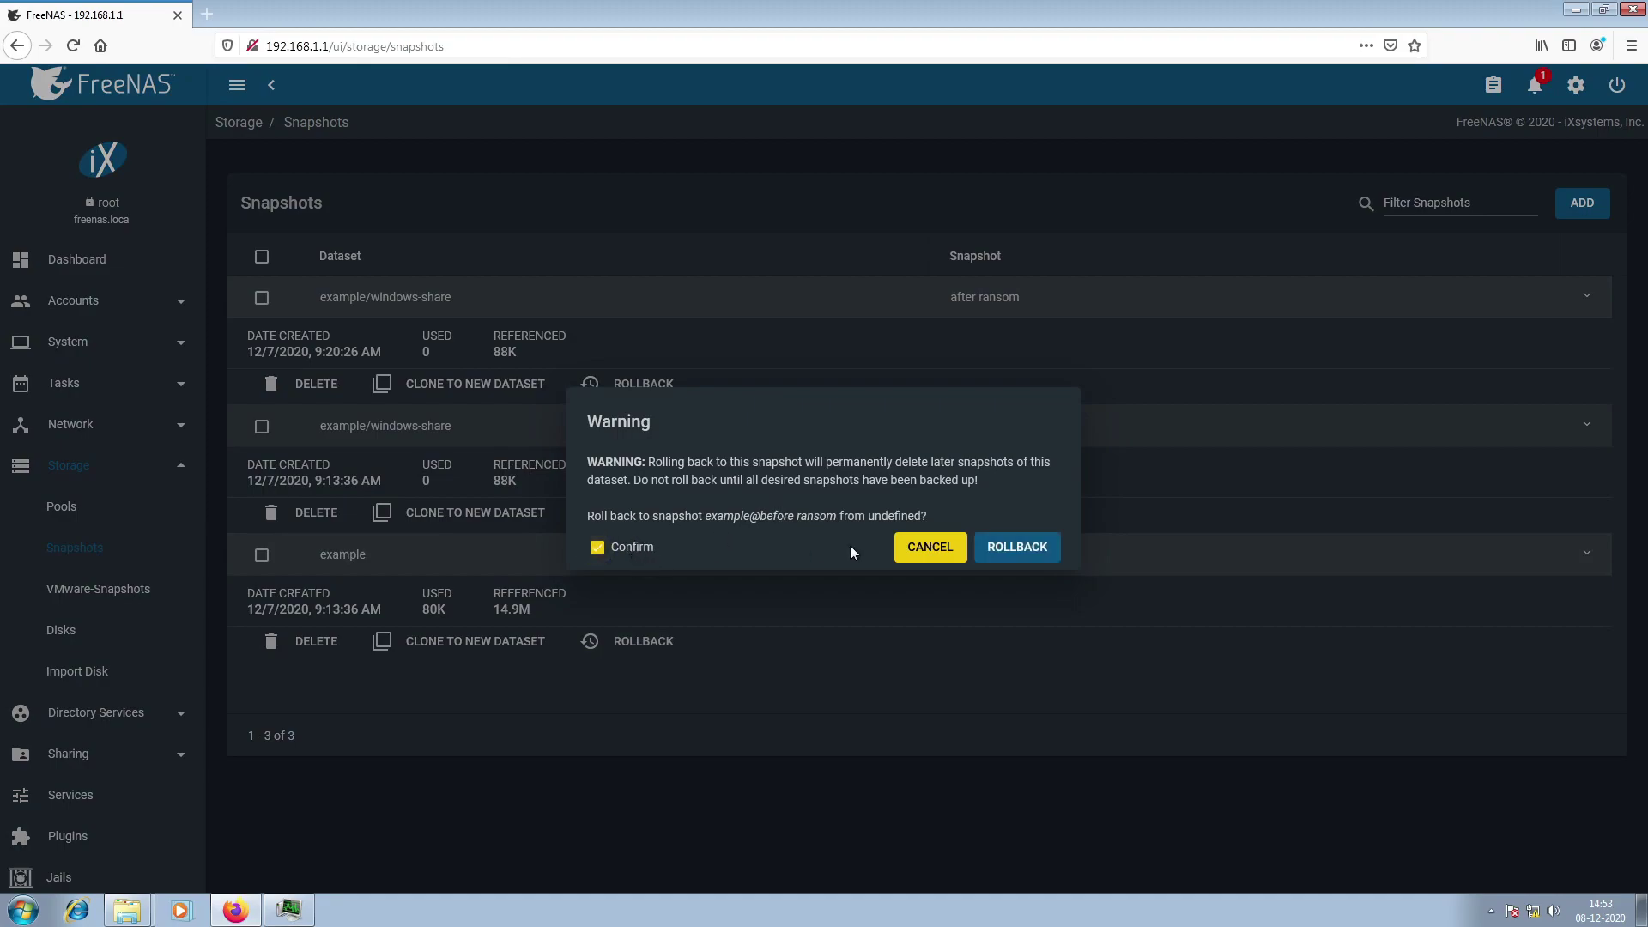
left_click(1006, 549)
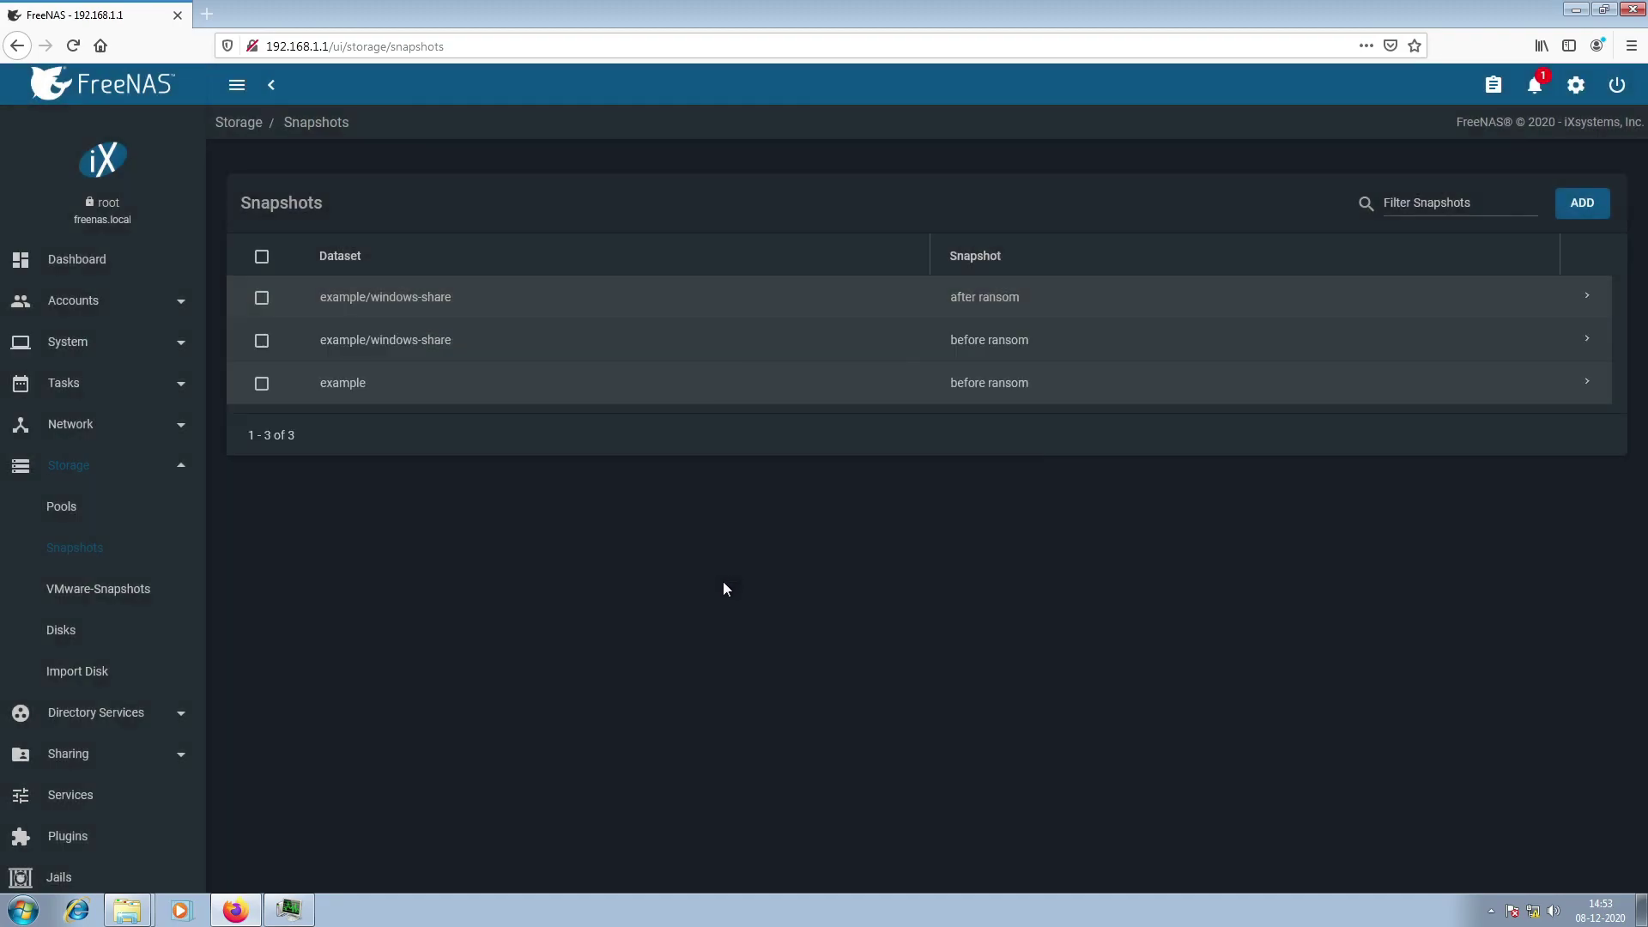
Switch back to the demo folder of windows_share in Windows Explorer and refresh its contents.
left_click(235, 910)
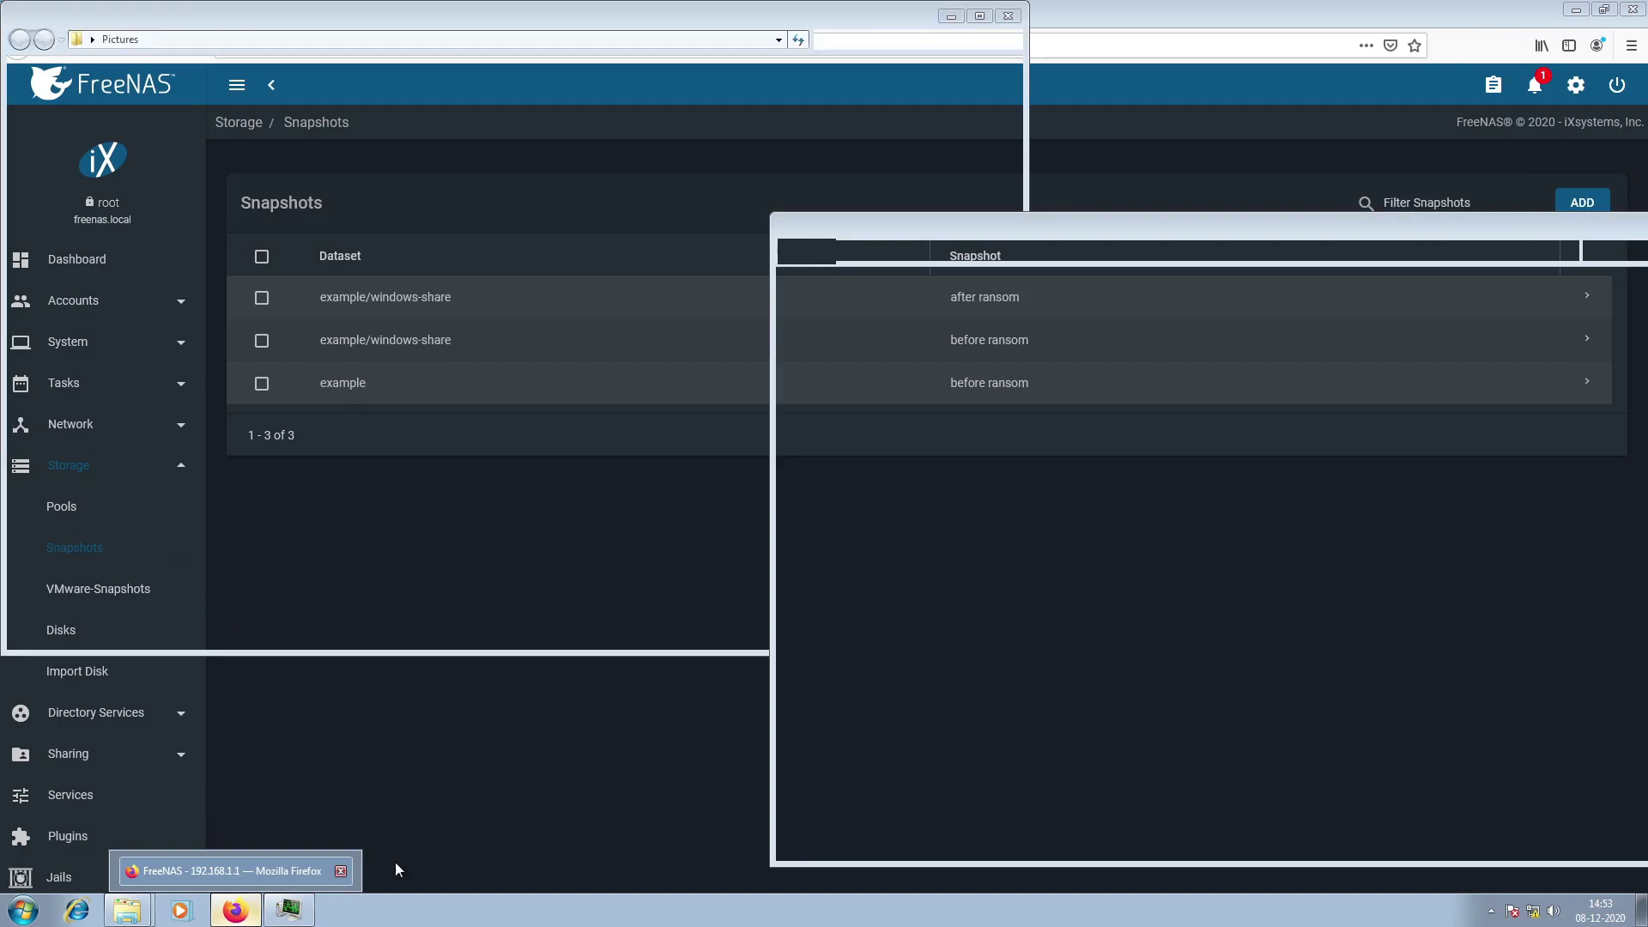
right_click(999, 493)
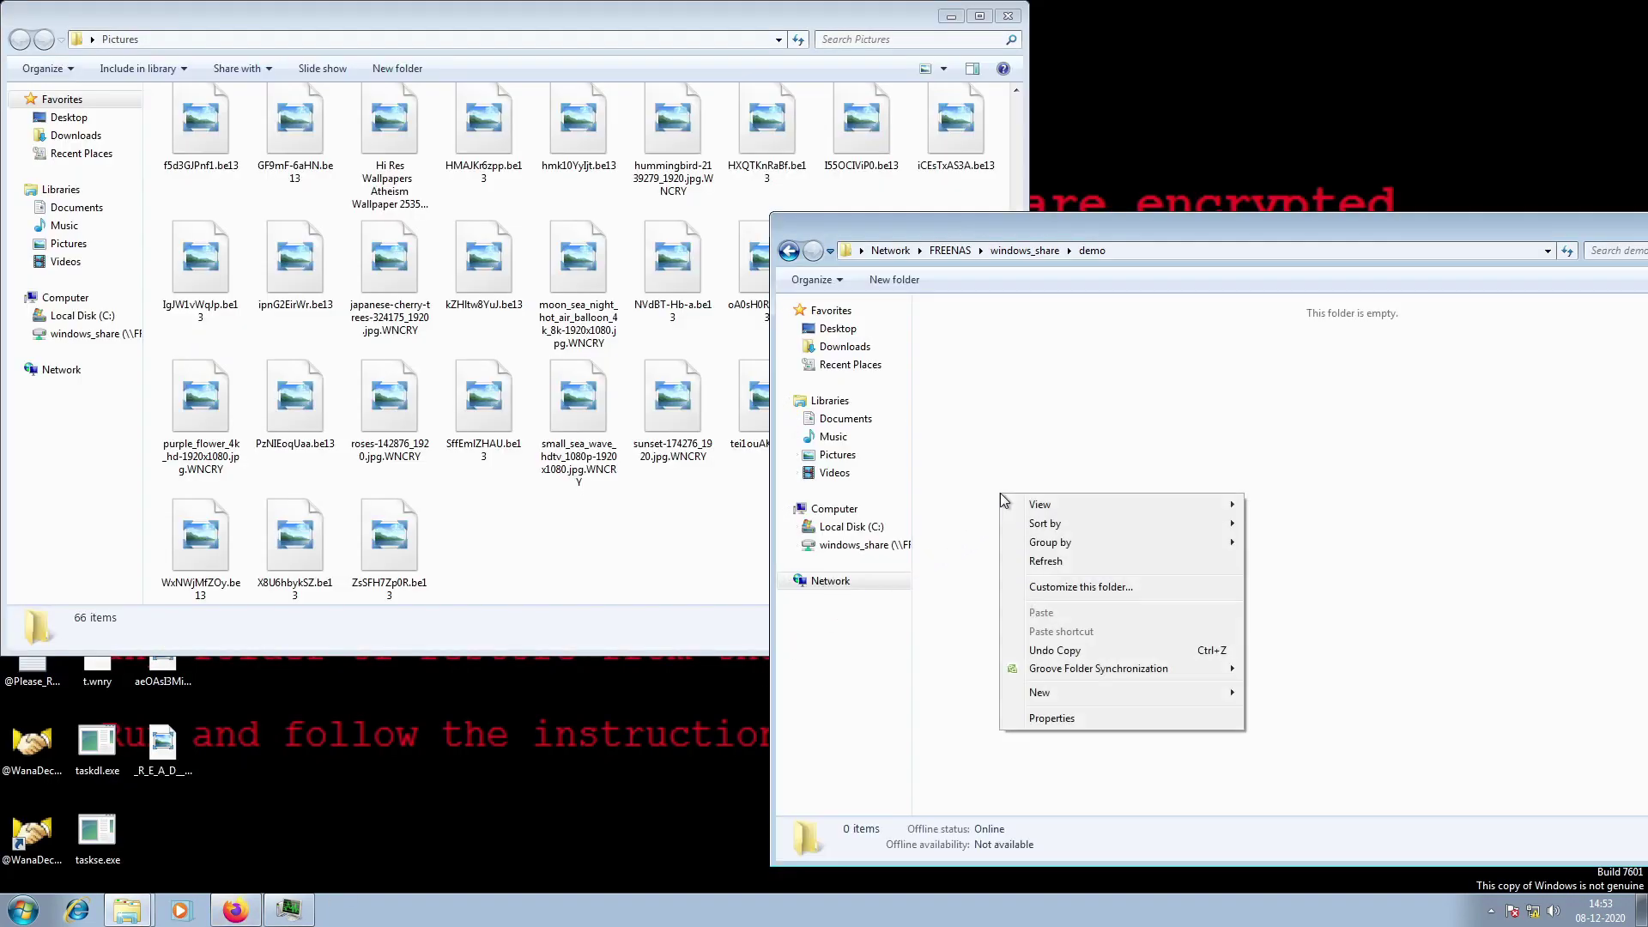
left_click(1052, 559)
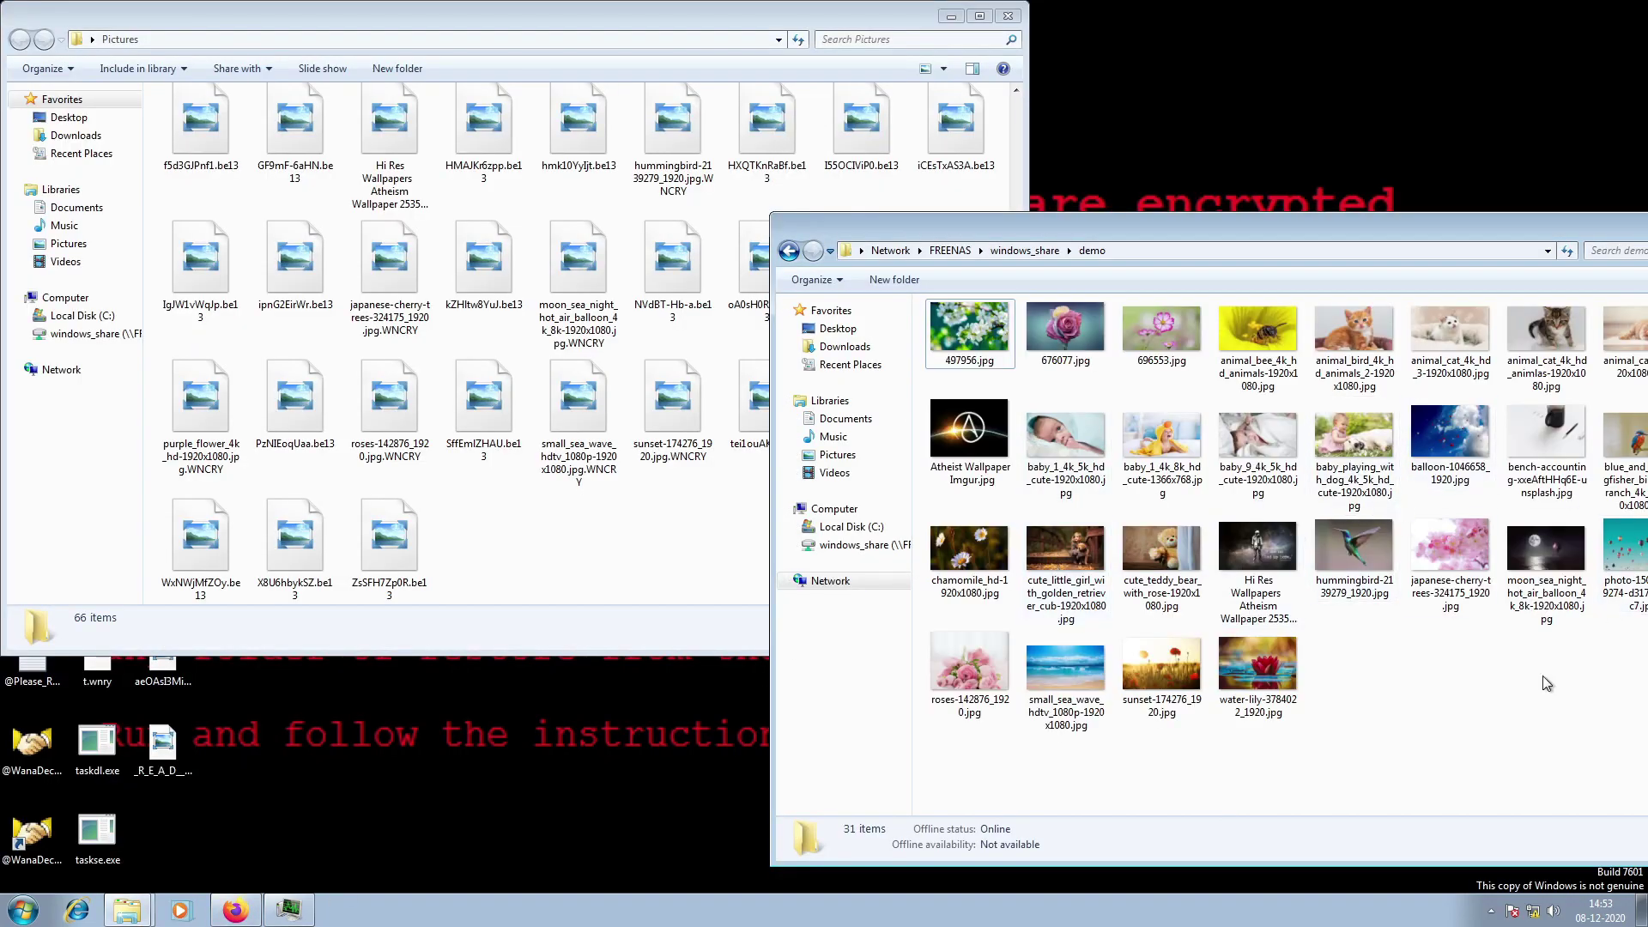